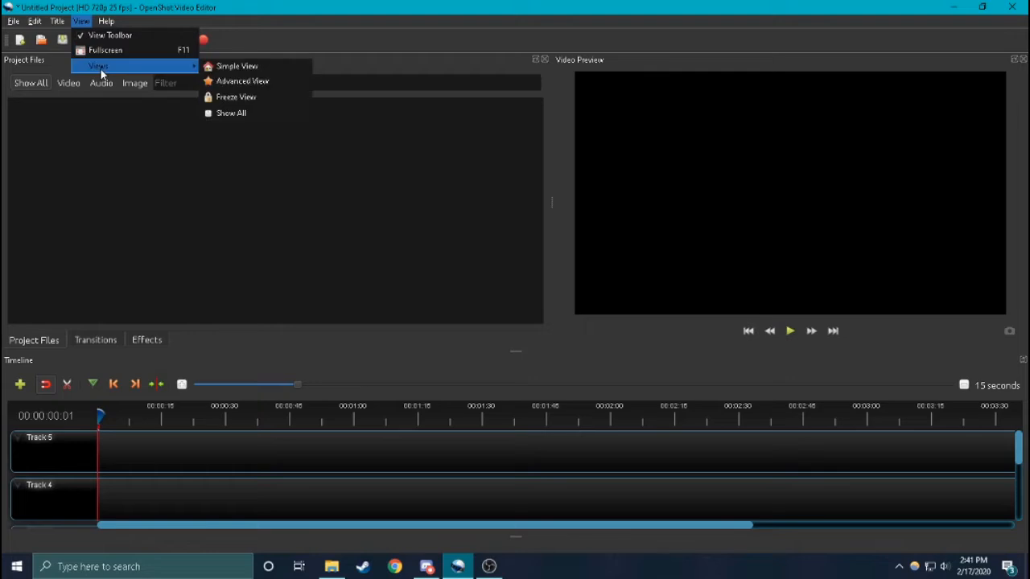
- Undock the Video Preview panel and move it out of the main window
{"action": "left_click", "coordinate": [544, 29]}
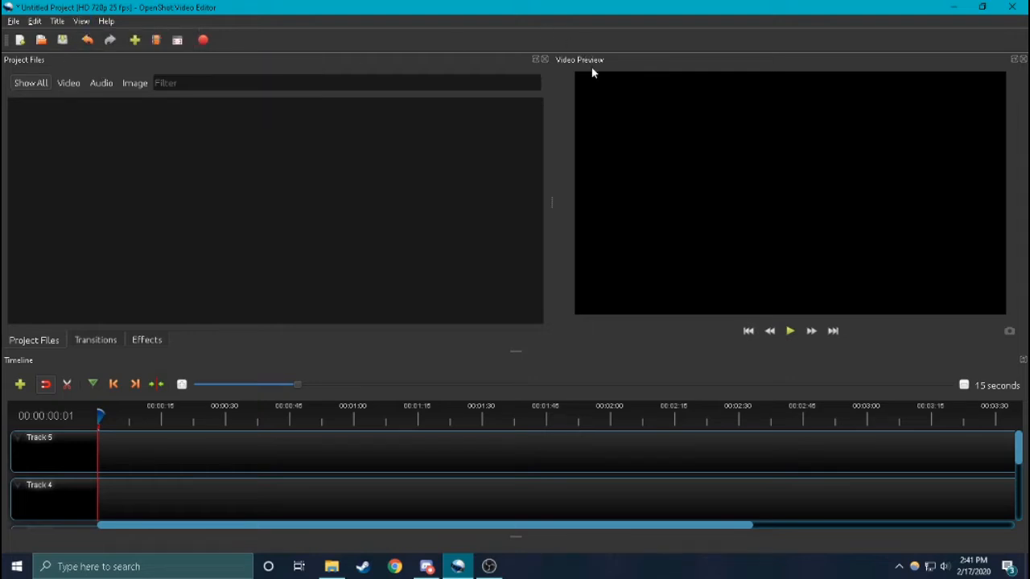
{"action": "left_click_drag", "start_coordinate": [582, 50], "coordinate": [515, 19]}
{"action": "left_click_drag", "start_coordinate": [945, 295], "coordinate": [1029, 385]}
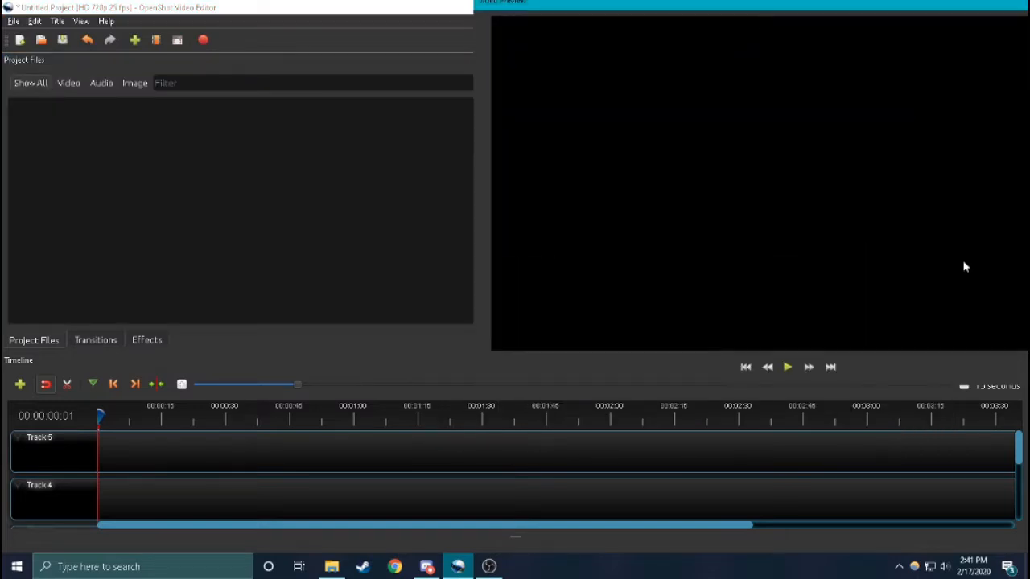
{"action": "left_click_drag", "start_coordinate": [749, 7], "coordinate": [1029, 7]}
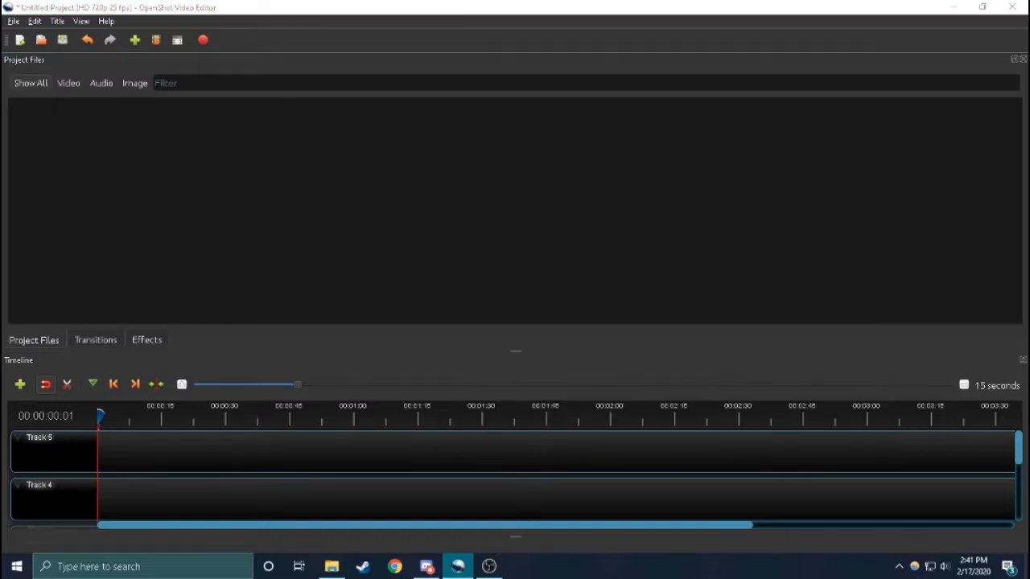
- Restore the default panel layout by switching to Simple View
{"action": "left_click", "coordinate": [81, 21]}
{"action": "mouse_move", "coordinate": [132, 66]}
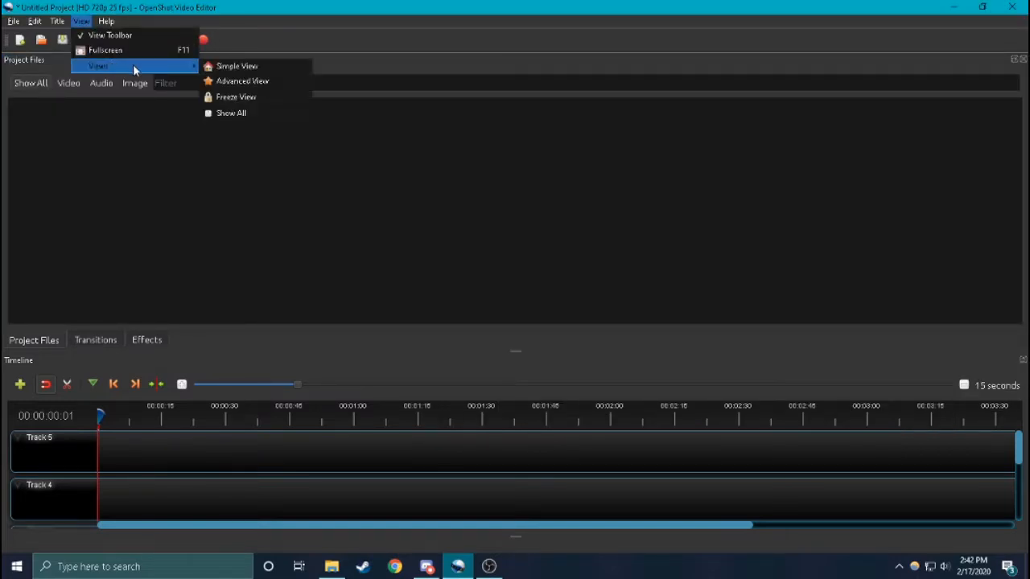
{"action": "left_click", "coordinate": [235, 66]}
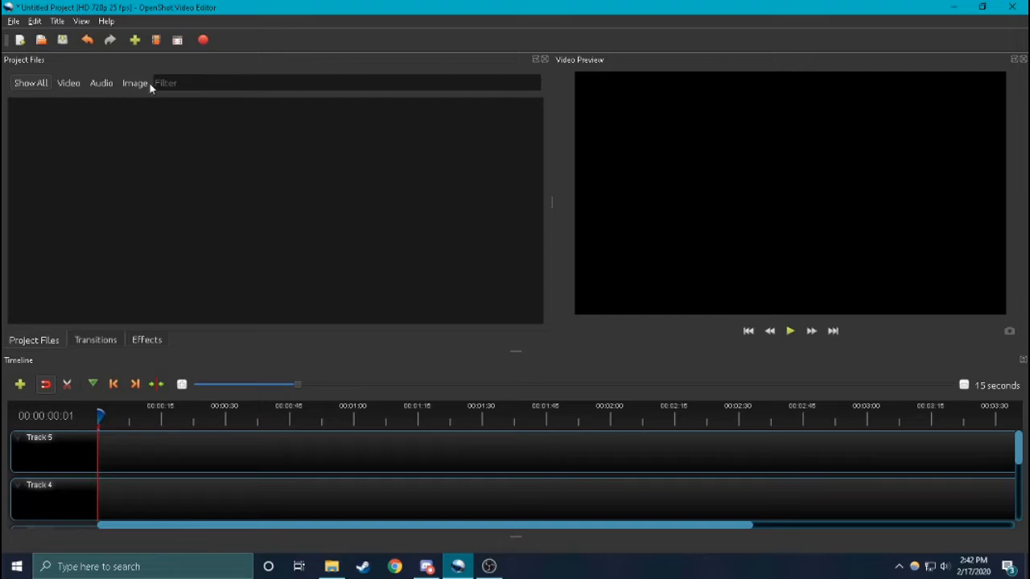
- Import MouseJersey.png, mouseJuice.png, stadiumSide.png and SneakyCooler.png from the Homework SPORTS BALL folder into the project files
{"action": "left_click", "coordinate": [136, 42]}
{"action": "left_click_drag", "start_coordinate": [505, 93], "coordinate": [501, 154]}
{"action": "left_click", "coordinate": [452, 127]}
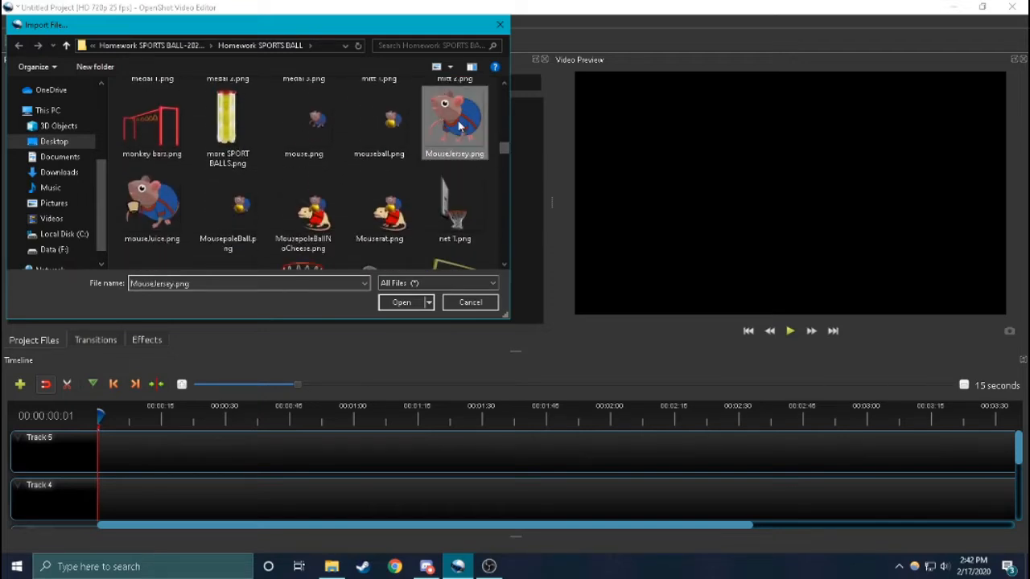
{"action": "left_click", "coordinate": [155, 216], "text": "ctrl"}
{"action": "scroll", "coordinate": [450, 225], "scroll_direction": "down", "scroll_amount": 10}
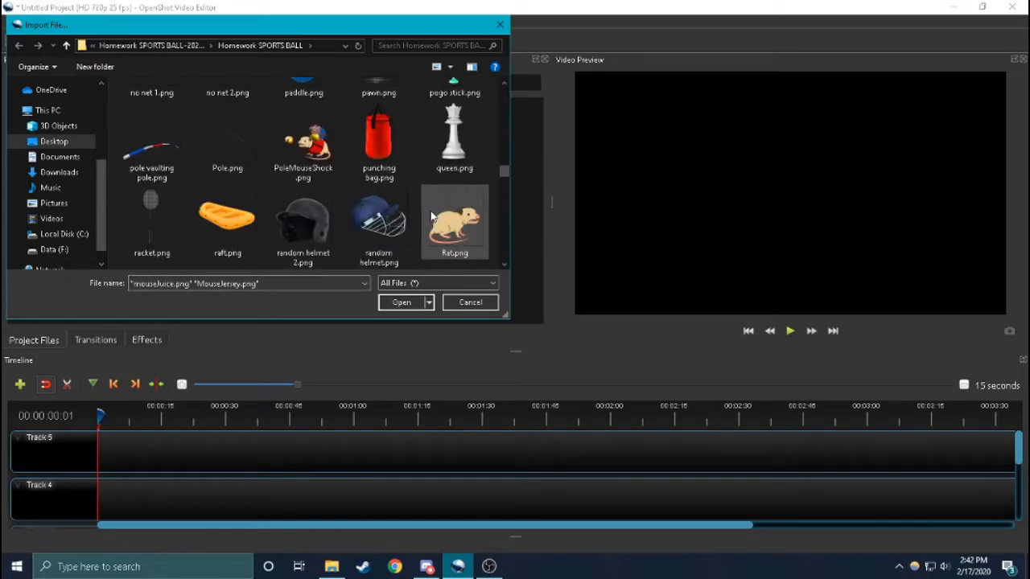
{"action": "scroll", "coordinate": [450, 238], "scroll_direction": "down", "scroll_amount": 15}
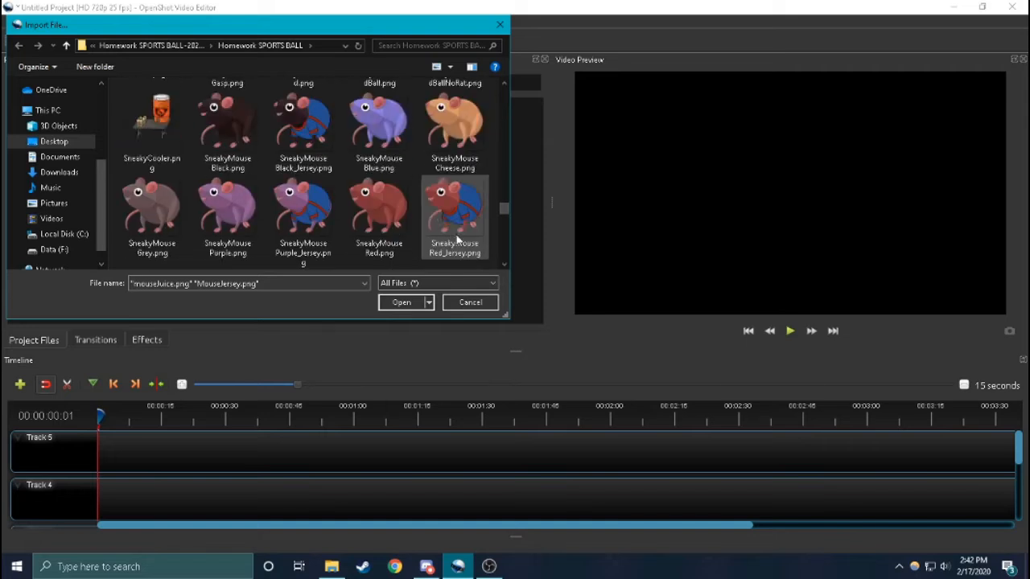
{"action": "scroll", "coordinate": [504, 237], "scroll_direction": "down", "scroll_amount": 2}
{"action": "left_click", "coordinate": [456, 167], "text": "ctrl"}
{"action": "left_click_drag", "start_coordinate": [505, 241], "coordinate": [518, 202]}
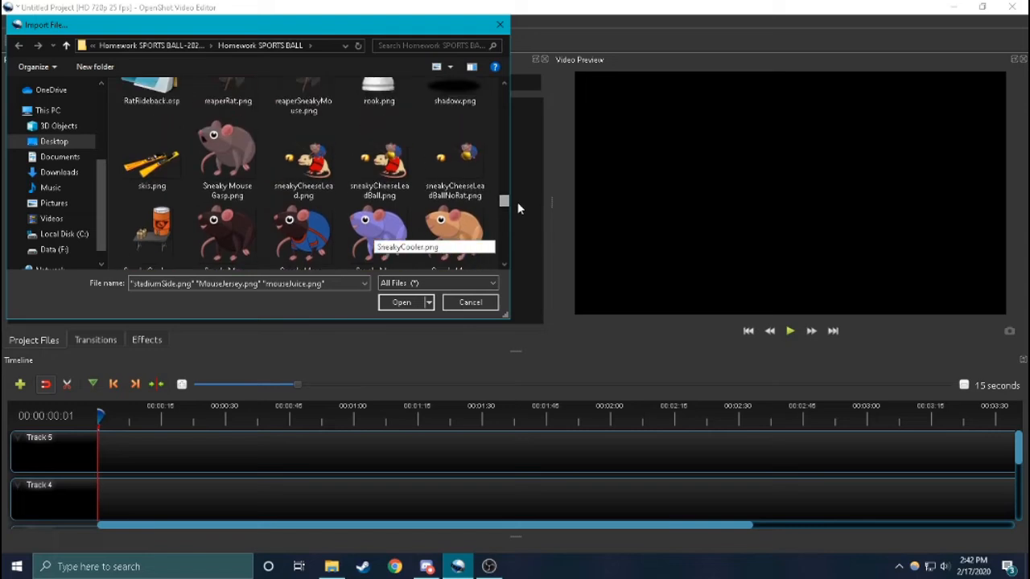
{"action": "left_click", "coordinate": [166, 221], "text": "ctrl"}
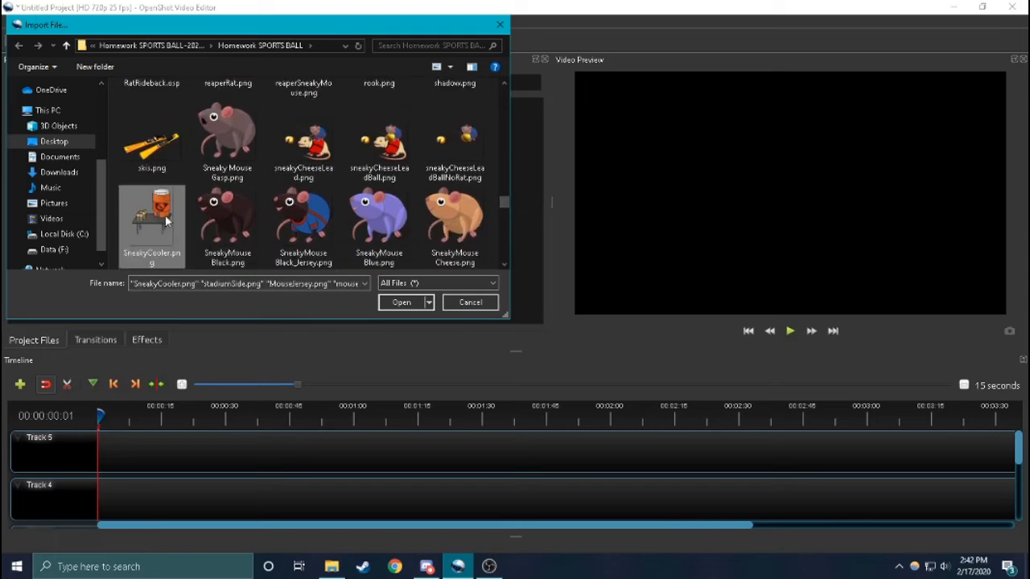
{"action": "left_click", "coordinate": [402, 303]}
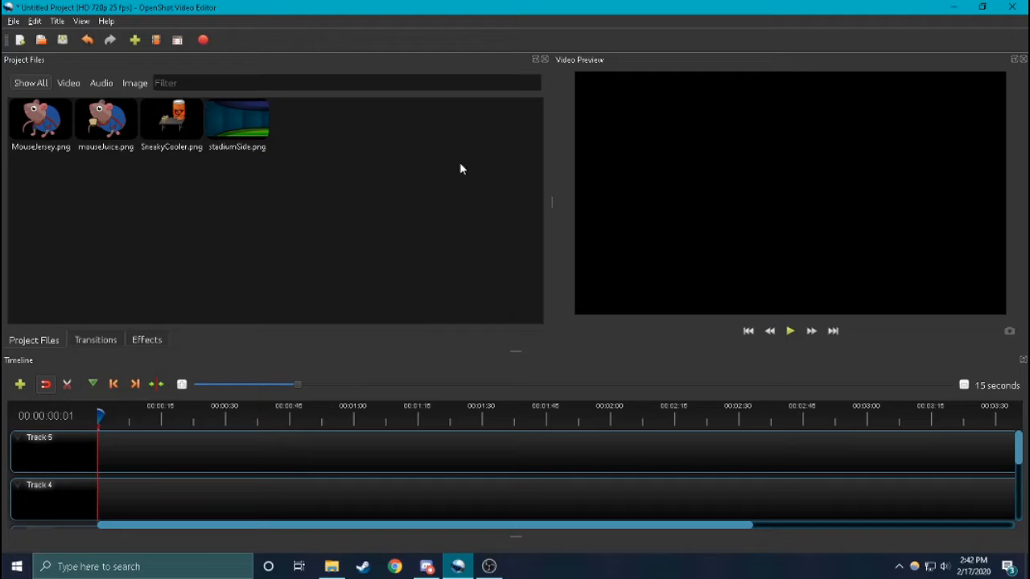
- Enlarge the timeline area and place stadiumSide.png at the start of Track 1
{"action": "left_click_drag", "start_coordinate": [518, 349], "coordinate": [511, 268]}
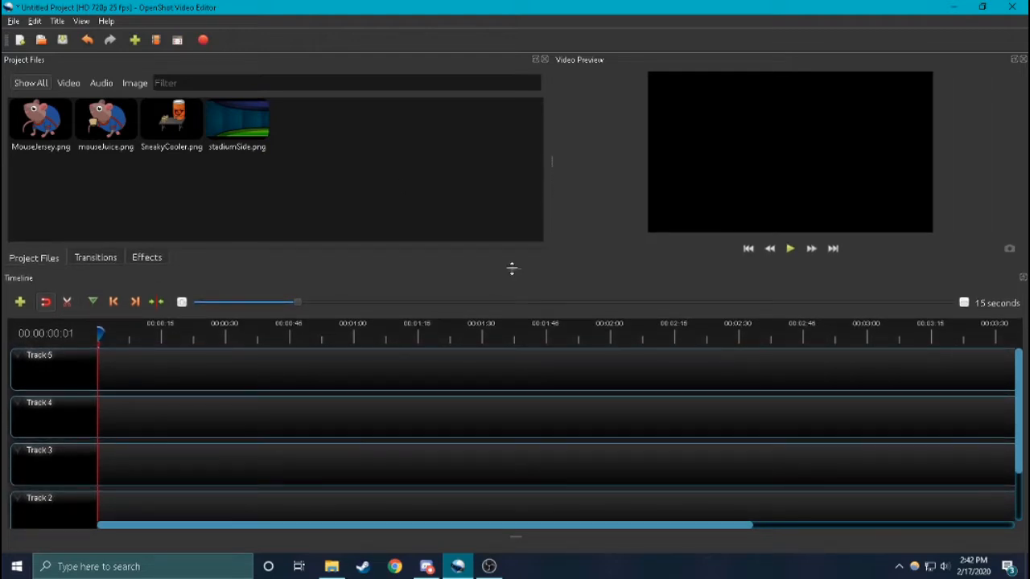
{"action": "scroll", "coordinate": [460, 421], "scroll_direction": "down", "scroll_amount": 2}
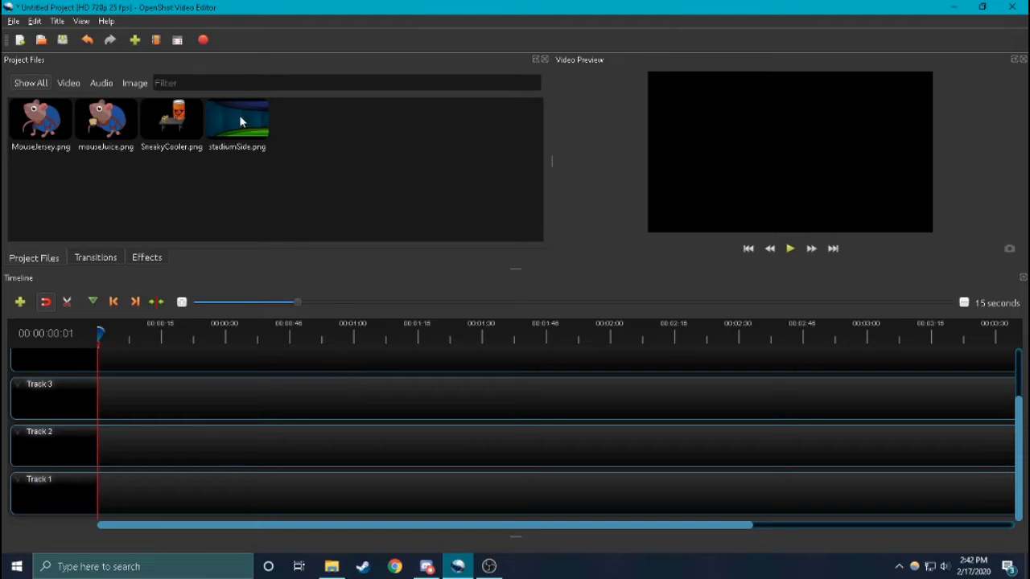
{"action": "left_click_drag", "start_coordinate": [231, 112], "coordinate": [97, 474]}
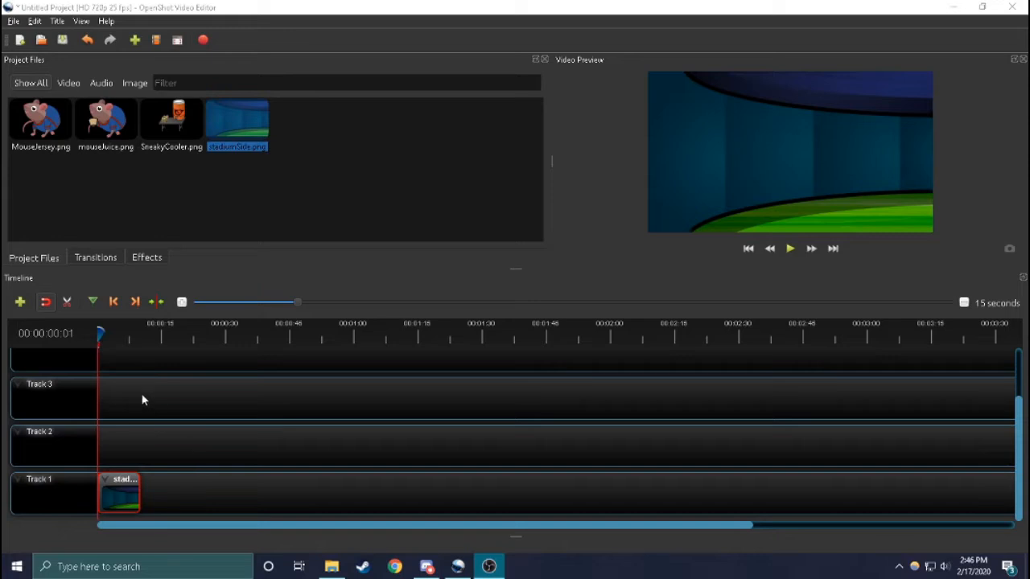
- Place a second stadiumSide.png clip on Track 2, then remove that clip
{"action": "left_click_drag", "start_coordinate": [236, 127], "coordinate": [119, 448]}
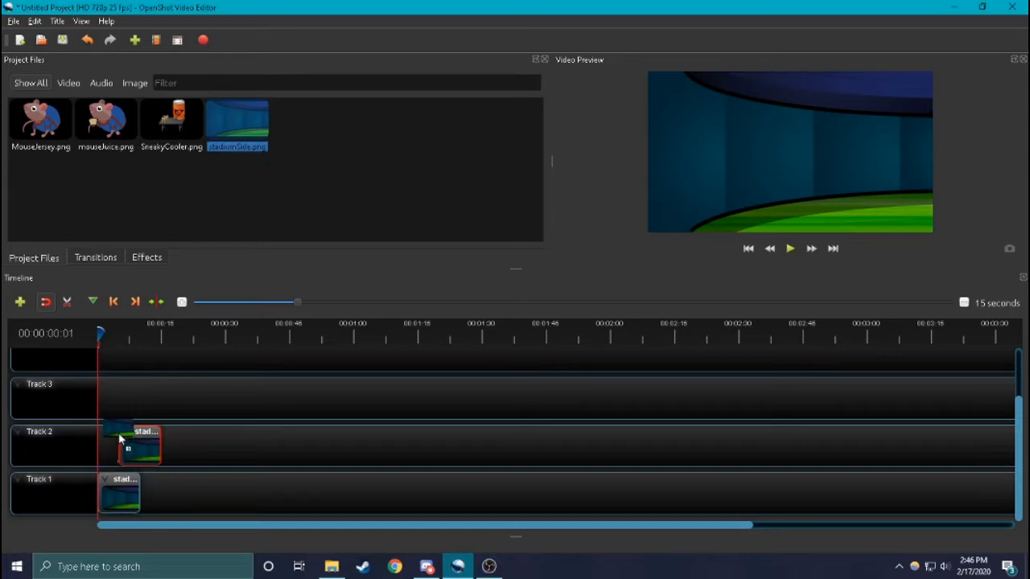
{"action": "right_click", "coordinate": [140, 454]}
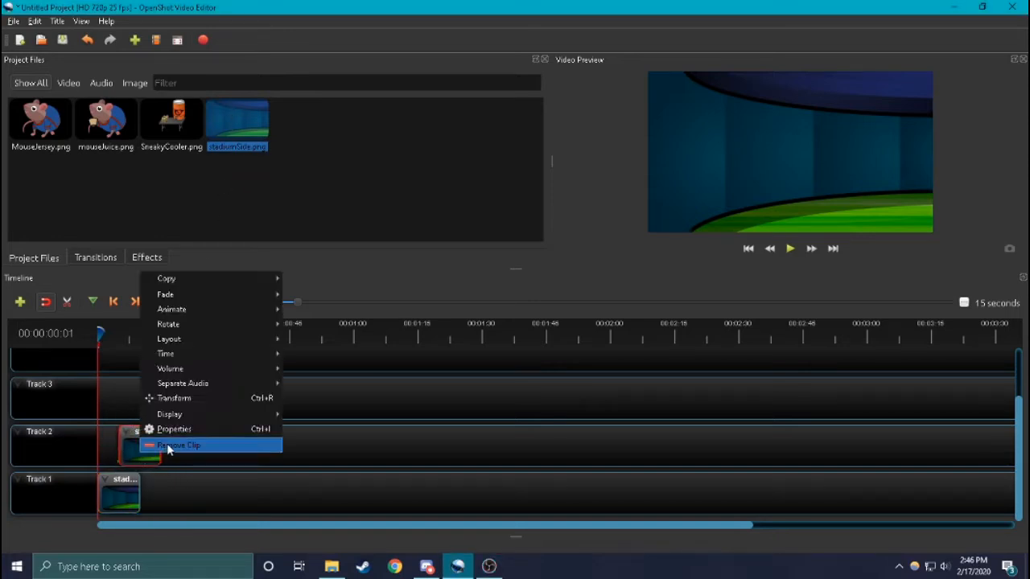
{"action": "left_click", "coordinate": [167, 447]}
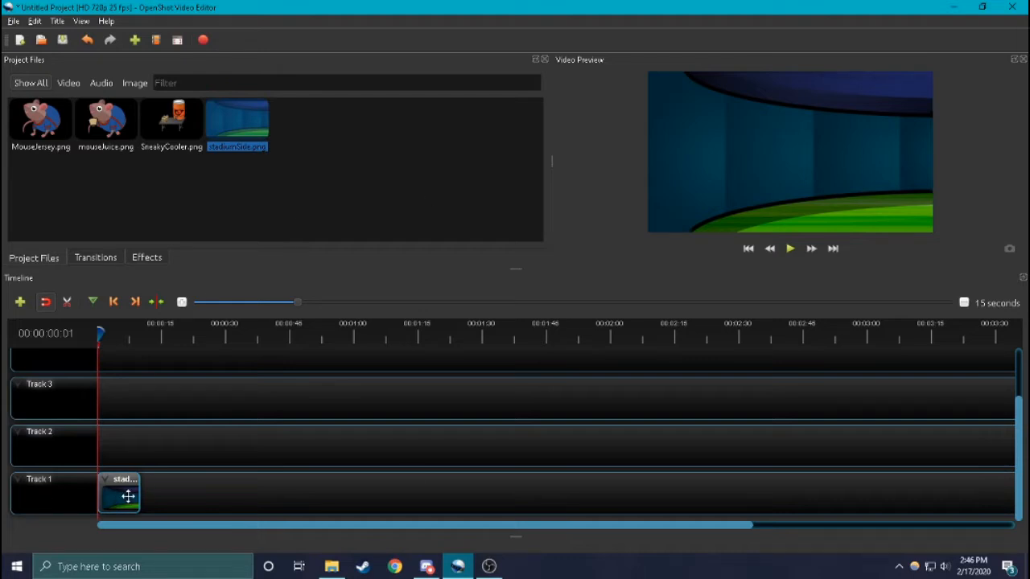
- Extend the stadiumSide.png clip on Track 1 to about 30 seconds and open its properties
{"action": "left_click_drag", "start_coordinate": [139, 498], "coordinate": [225, 492]}
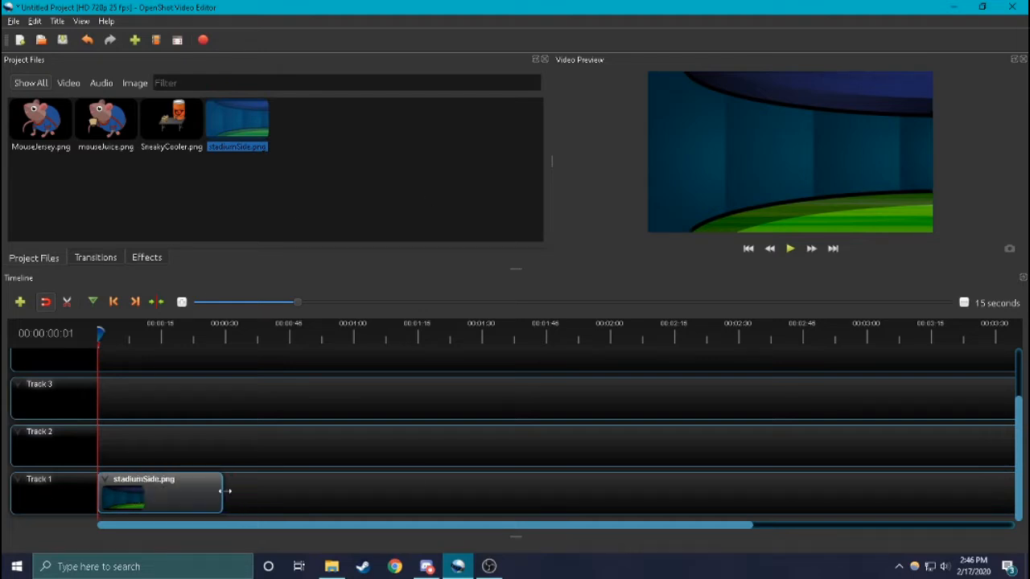
{"action": "left_click", "coordinate": [154, 491]}
{"action": "right_click", "coordinate": [157, 497]}
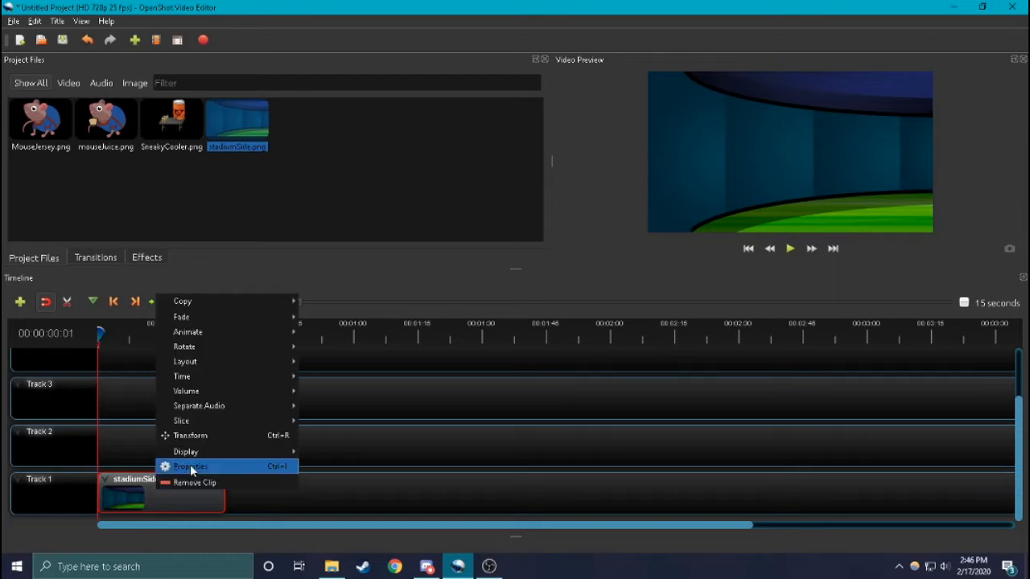
{"action": "left_click", "coordinate": [190, 471]}
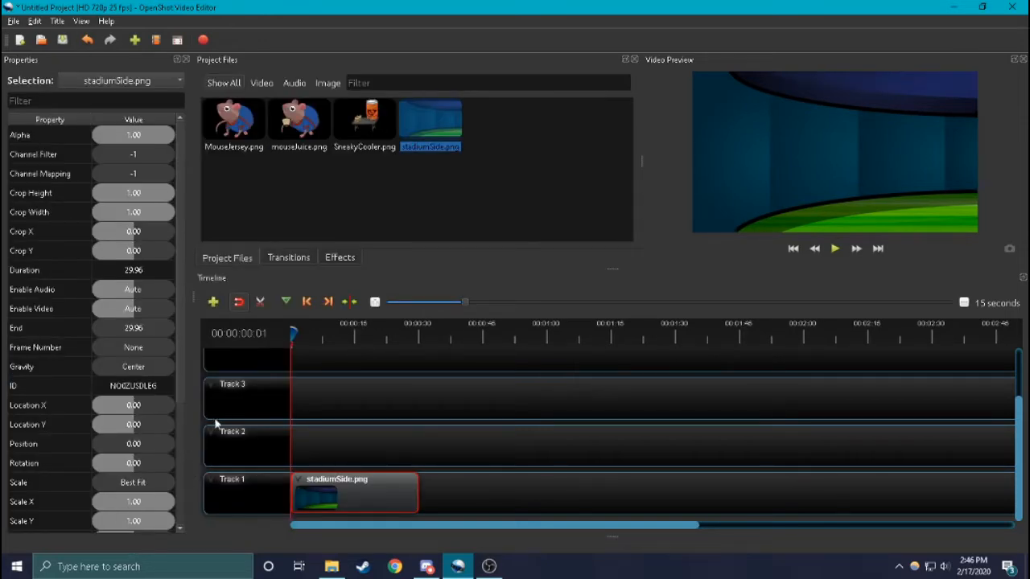
- Mirror the stadiumSide.png clip horizontally by setting its Scale X to -1
{"action": "scroll", "coordinate": [175, 337], "scroll_direction": "down", "scroll_amount": 3}
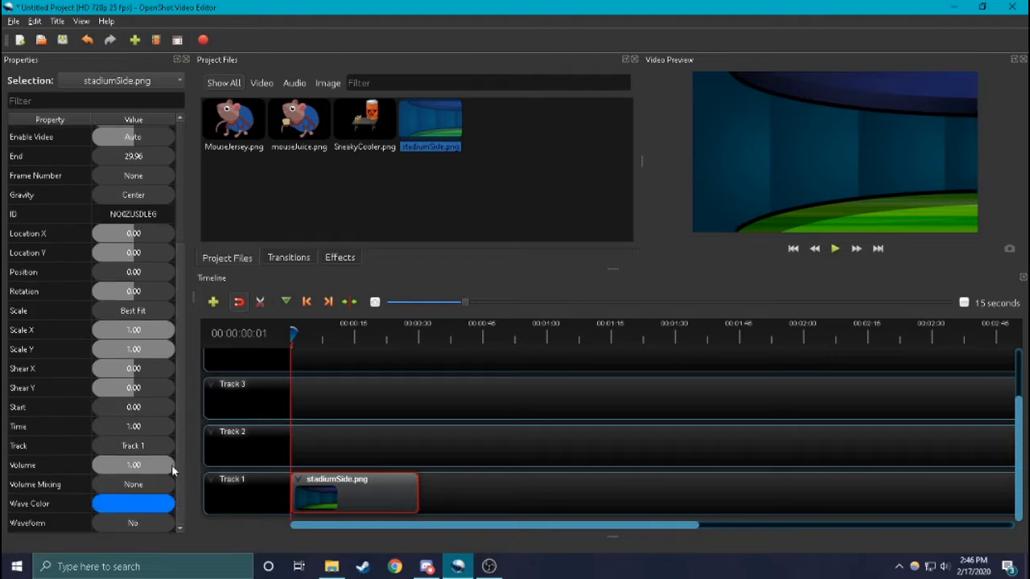
{"action": "double_click", "coordinate": [135, 329]}
{"action": "type", "text": "-0.1"}
{"action": "key", "text": "Return"}
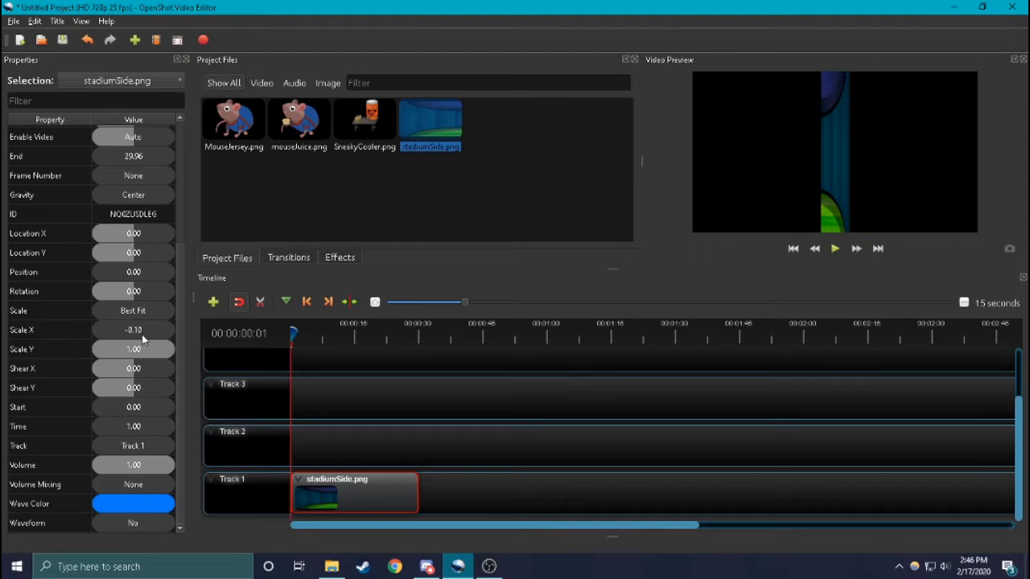
{"action": "double_click", "coordinate": [155, 332]}
{"action": "type", "text": "-1"}
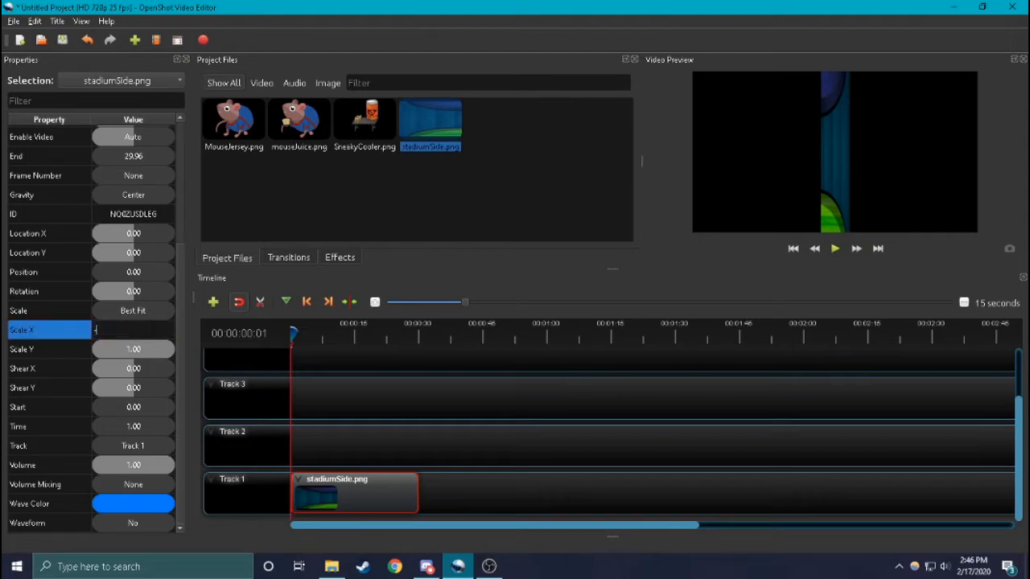
{"action": "key", "text": "Return"}
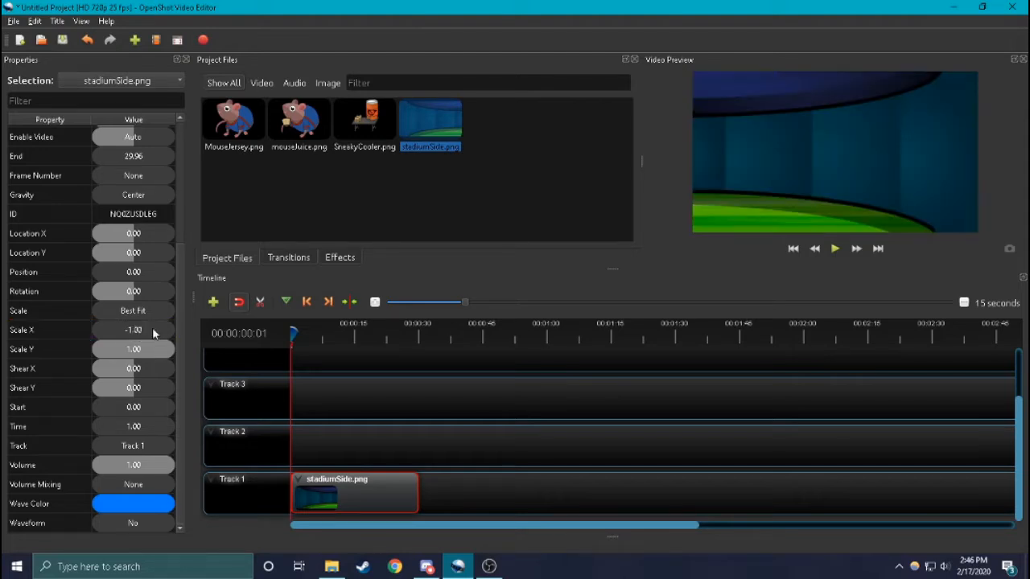
{"action": "scroll", "coordinate": [418, 440], "scroll_direction": "up", "scroll_amount": 2}
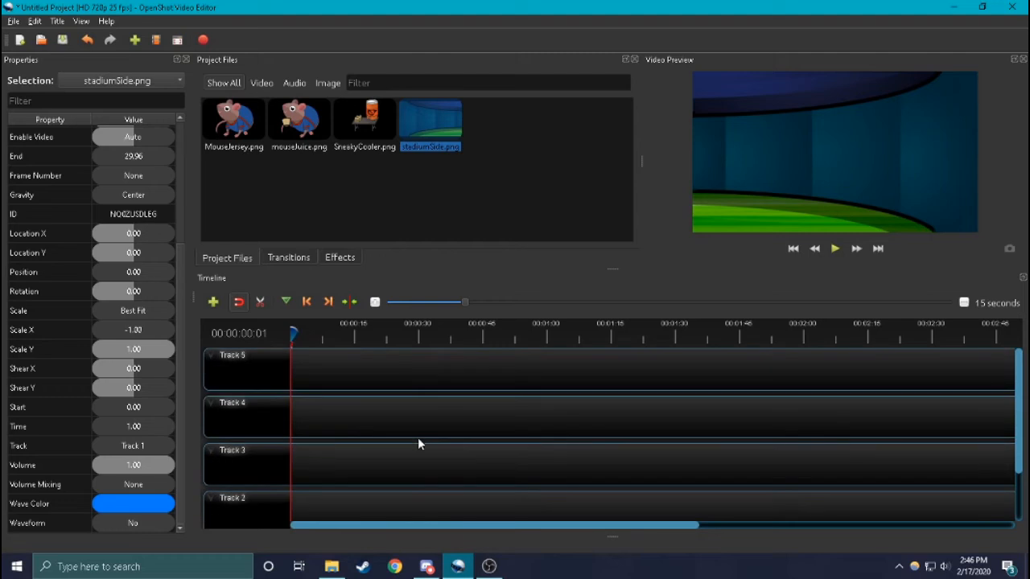
{"action": "left_click", "coordinate": [340, 258]}
{"action": "scroll", "coordinate": [547, 201], "scroll_direction": "down", "scroll_amount": 1}
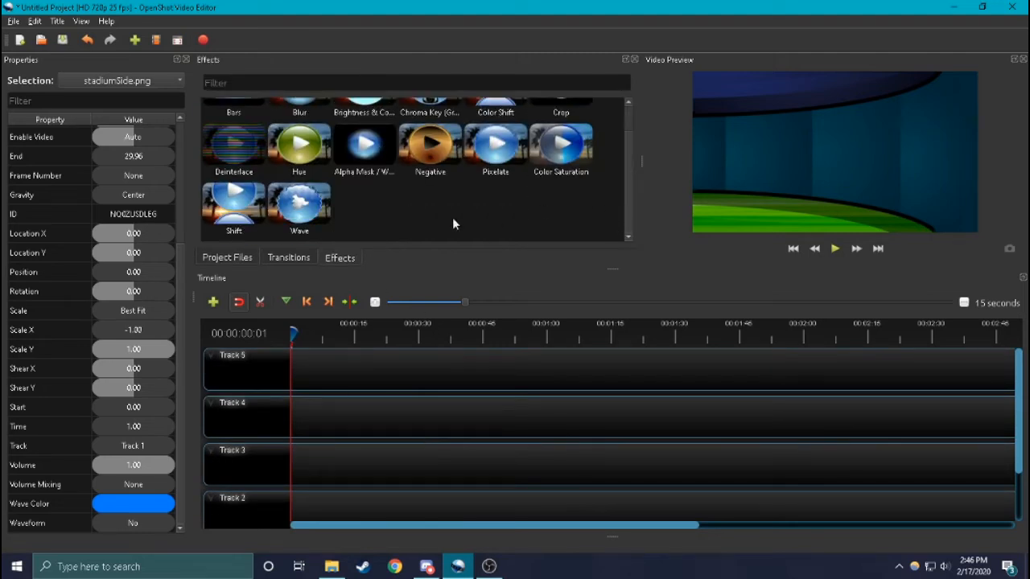
{"action": "left_click", "coordinate": [242, 259]}
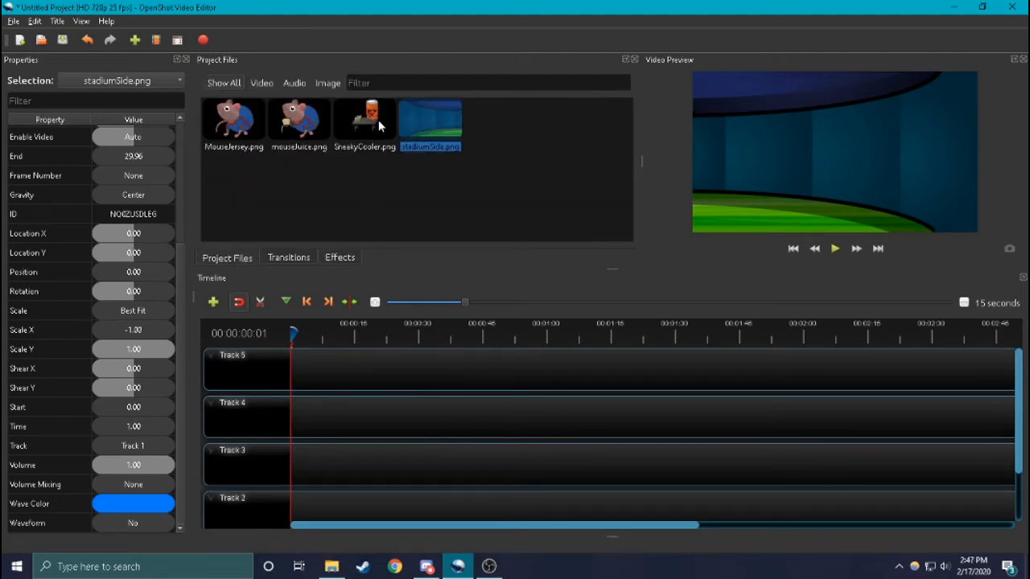
- Place SneakyCooler.png at the start of Track 2 for about 30 seconds and set its Scale X and Scale Y to 0.5
{"action": "left_click_drag", "start_coordinate": [350, 119], "coordinate": [421, 456]}
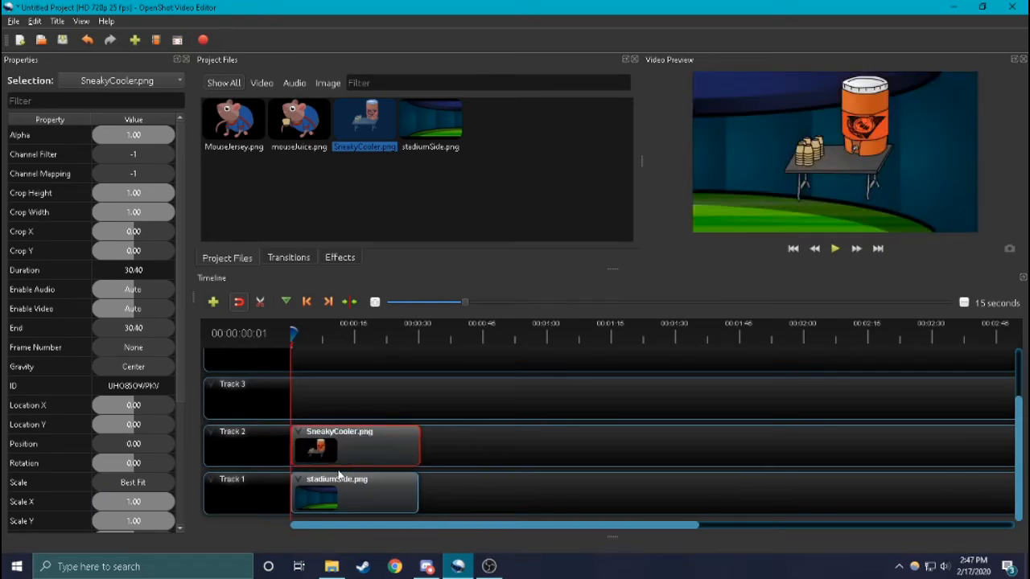
{"action": "double_click", "coordinate": [169, 508]}
{"action": "type", "text": "0.5"}
{"action": "key", "text": "Return"}
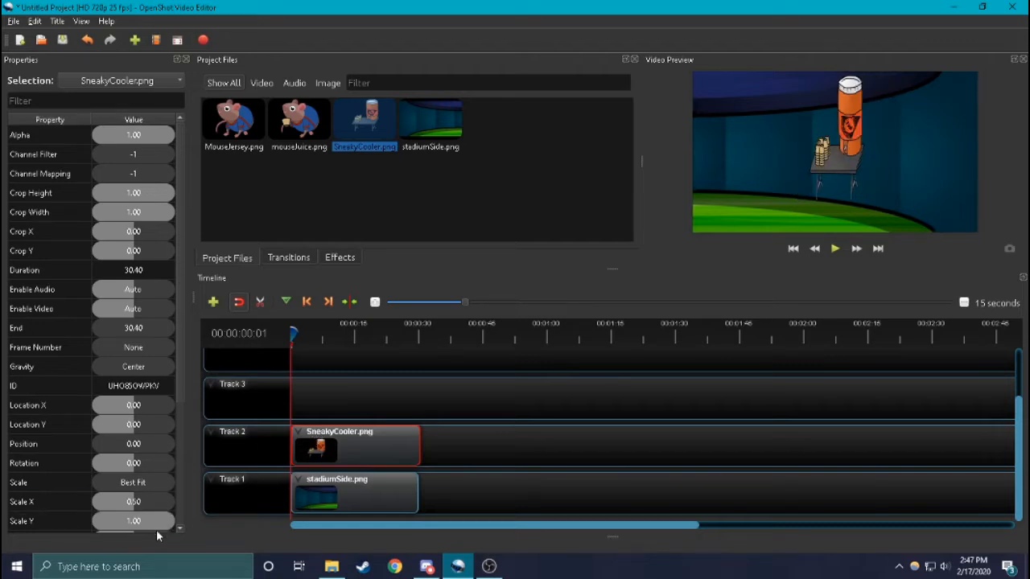
{"action": "double_click", "coordinate": [149, 523]}
{"action": "type", "text": "0.5"}
{"action": "key", "text": "Return"}
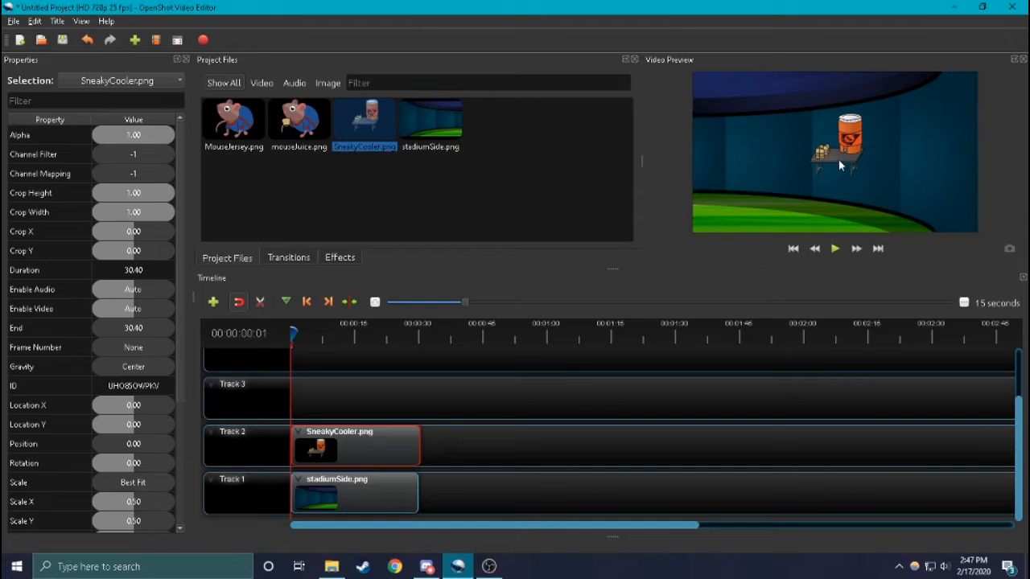
- Transform the SneakyCooler.png clip to move the cooler onto the lower-right grass, at about Location X 0.20 and Location Y 0.36
{"action": "right_click", "coordinate": [337, 451]}
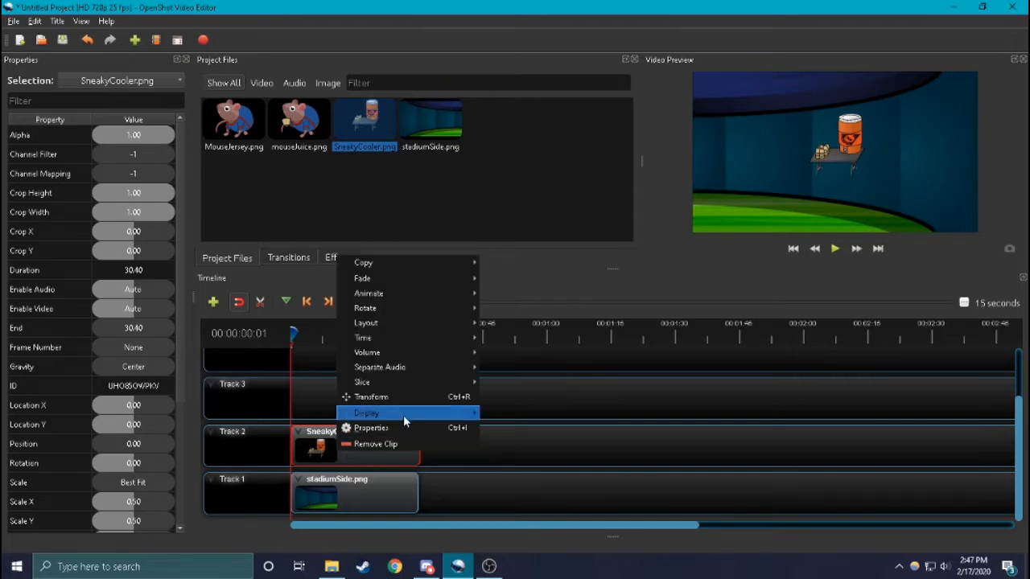
{"action": "left_click", "coordinate": [409, 397]}
{"action": "left_click_drag", "start_coordinate": [839, 154], "coordinate": [895, 211]}
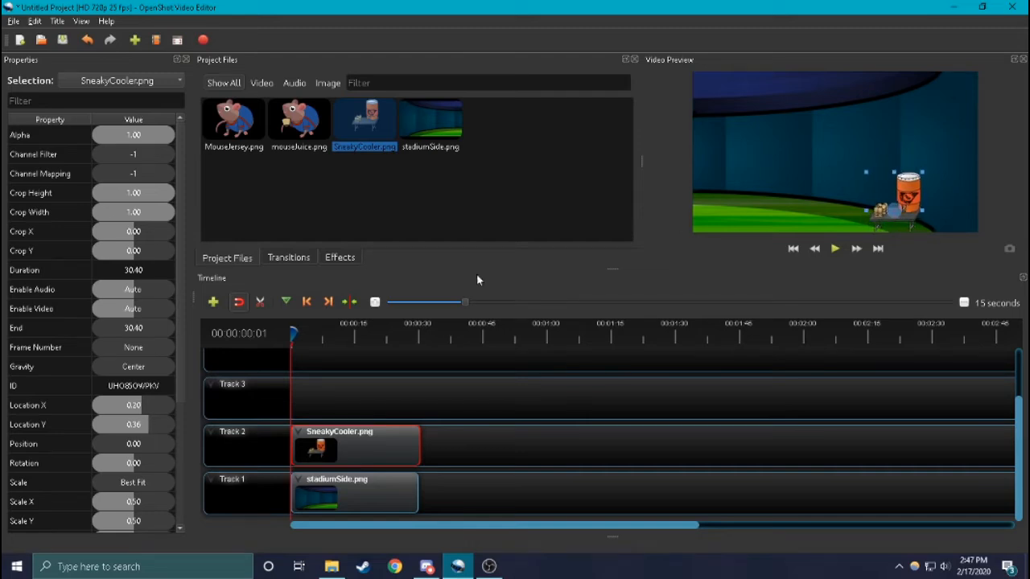
- Fine-tune the SneakyCooler.png clip's Location X, trying 0.21 and settling on 0.20
{"action": "double_click", "coordinate": [148, 408]}
{"action": "type", "text": ".21"}
{"action": "key", "text": "Return"}
{"action": "double_click", "coordinate": [148, 407]}
{"action": "type", "text": ".20"}
{"action": "key", "text": "Return"}
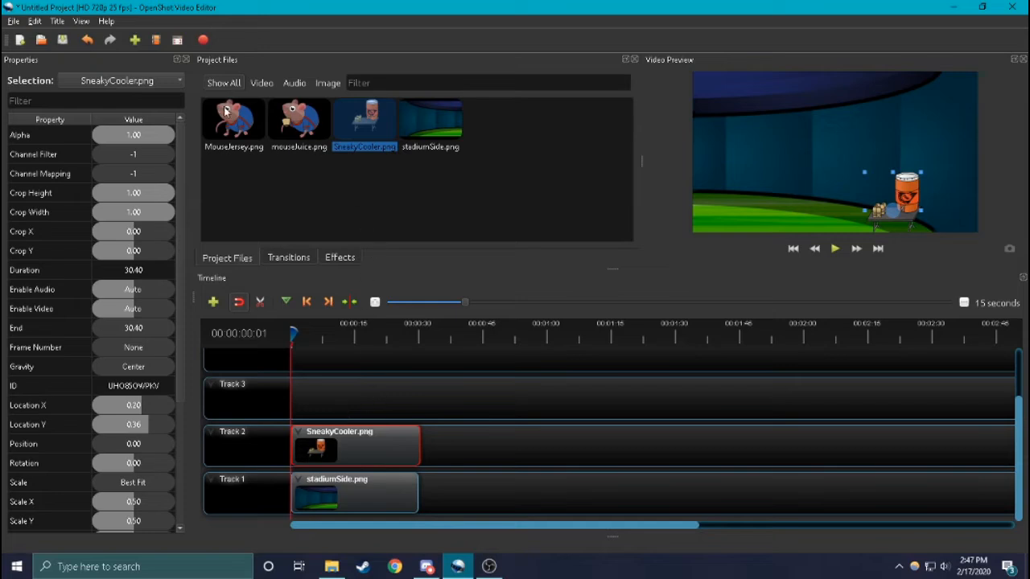
- Place MouseJersey.png at the start of Track 3 for about 29 seconds and set its Scale X to -0.3 and Scale Y to 0.3
{"action": "left_click_drag", "start_coordinate": [236, 127], "coordinate": [415, 399]}
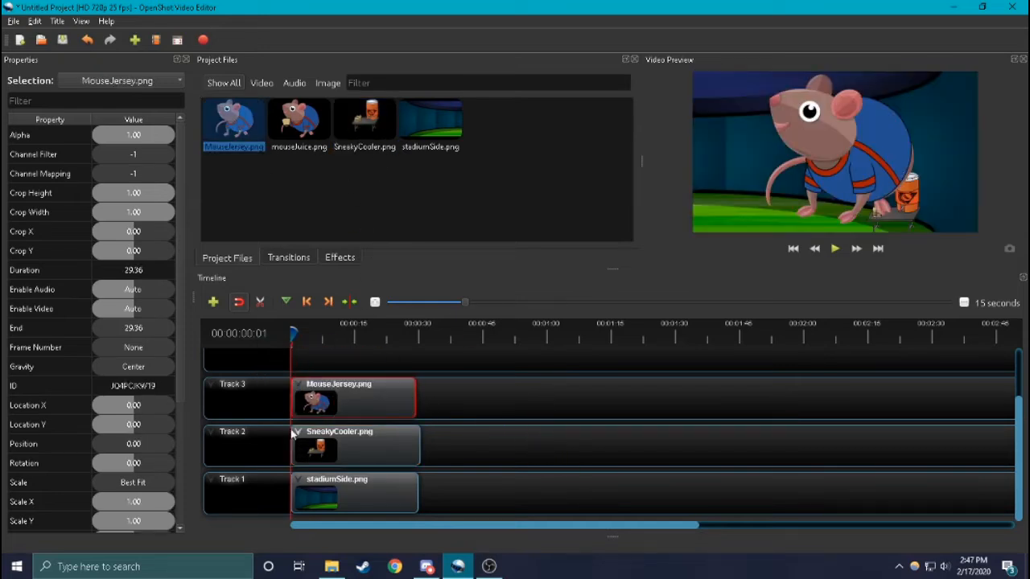
{"action": "left_click", "coordinate": [156, 503]}
{"action": "double_click", "coordinate": [156, 503]}
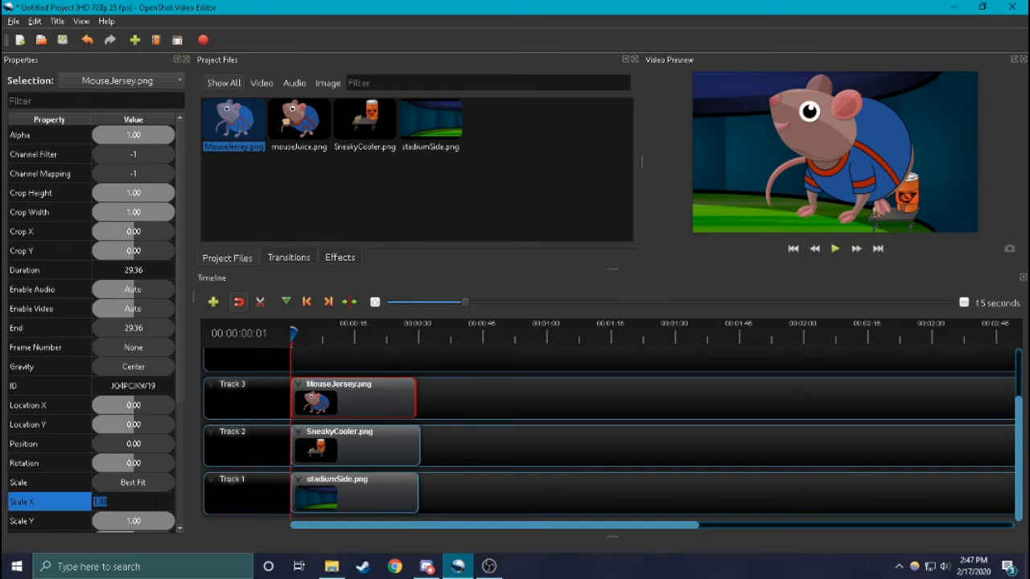
{"action": "type", "text": "-"}
{"action": "key", "text": "Return"}
{"action": "double_click", "coordinate": [147, 521]}
{"action": "key", "text": "BackSpace"}
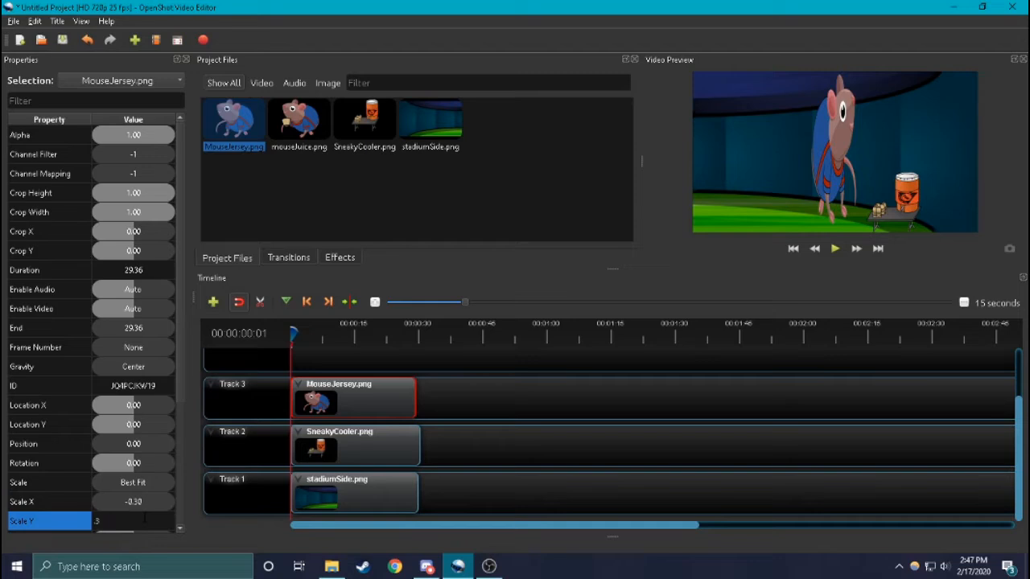
{"action": "type", "text": "0.3"}
{"action": "key", "text": "Return"}
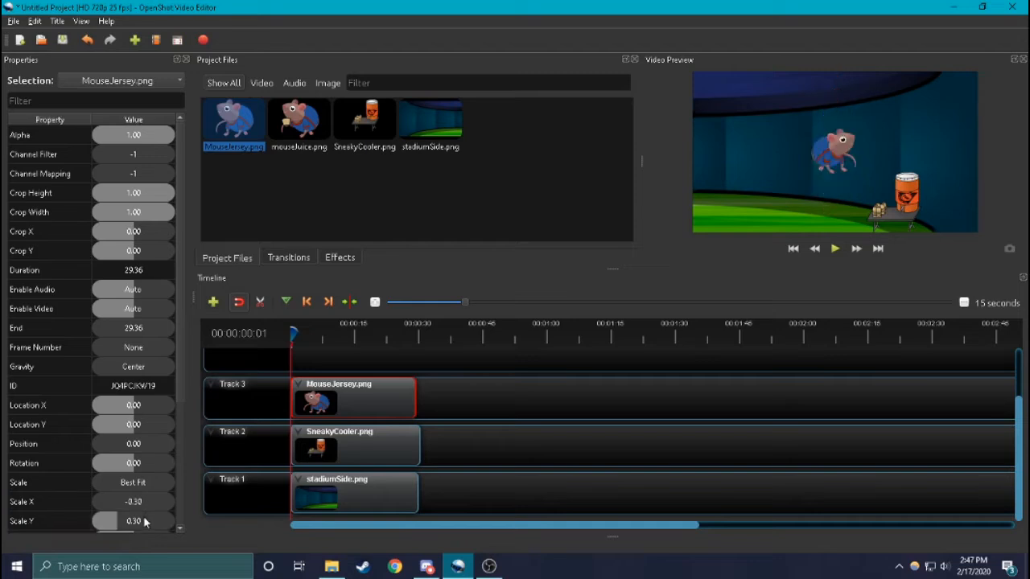
- Transform the MouseJersey.png clip to move the mouse off the frame's left edge, at about Location X -0.59 and Location Y 0.42
{"action": "right_click", "coordinate": [350, 402]}
{"action": "left_click", "coordinate": [410, 348]}
{"action": "left_click_drag", "start_coordinate": [842, 149], "coordinate": [672, 218]}
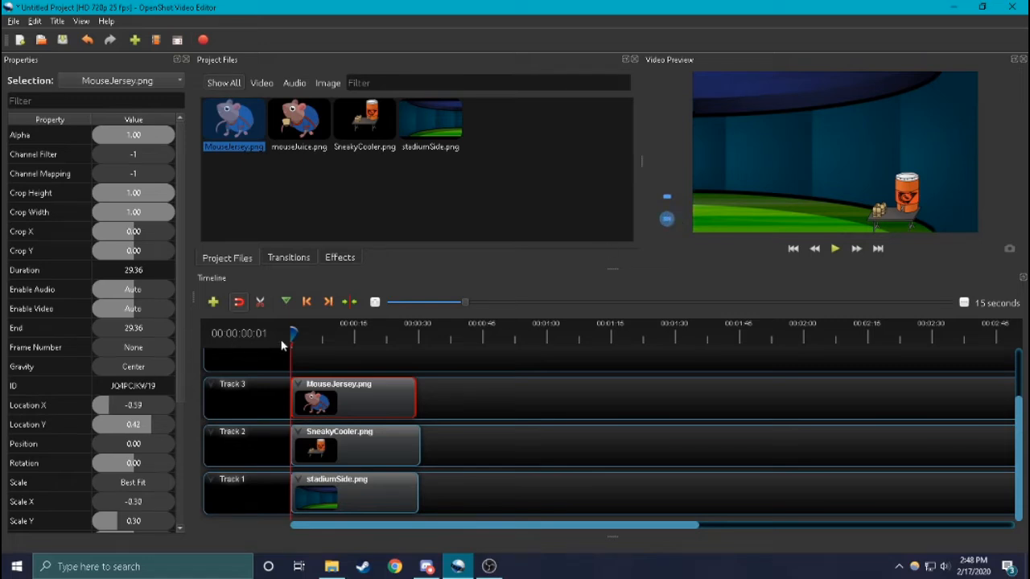
- At 00:00:01:12, set the MouseJersey.png clip's Location X to 0 so the mouse moves in from off-screen
{"action": "left_click_drag", "start_coordinate": [293, 331], "coordinate": [307, 331]}
{"action": "scroll", "coordinate": [297, 332], "scroll_direction": "up", "scroll_amount": 3, "text": "ctrl"}
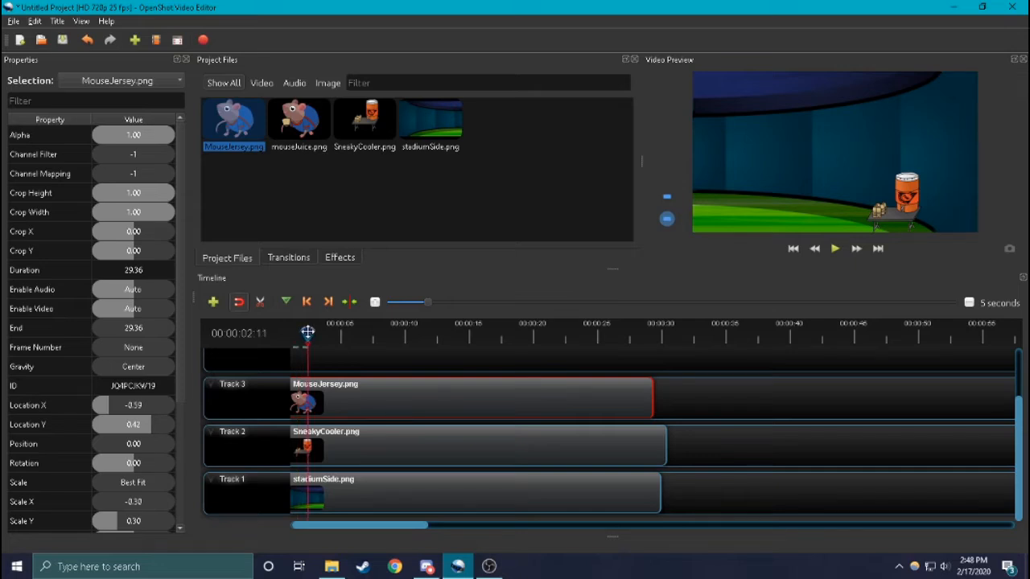
{"action": "left_click_drag", "start_coordinate": [308, 331], "coordinate": [295, 333]}
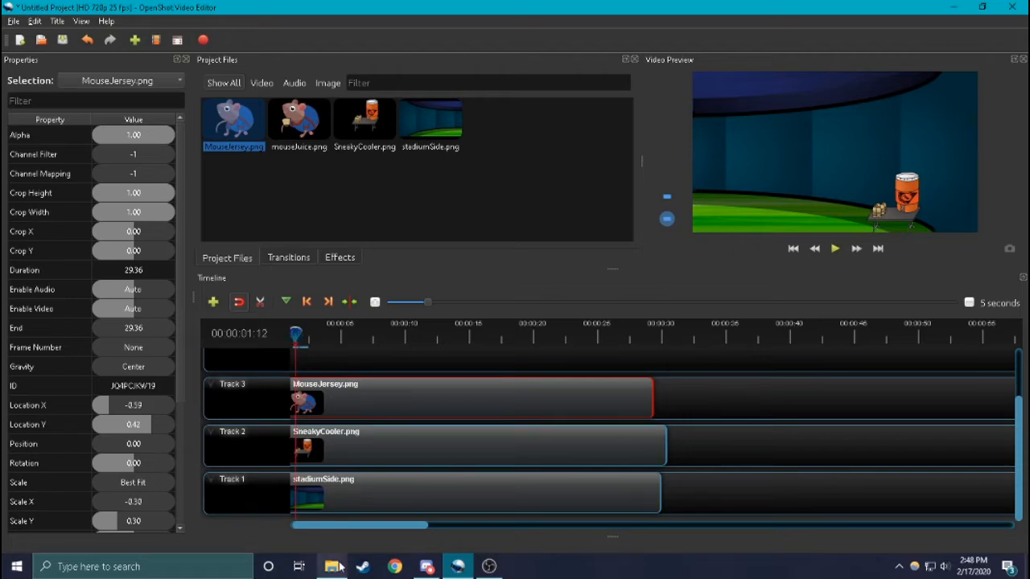
{"action": "left_click_drag", "start_coordinate": [319, 524], "coordinate": [295, 523]}
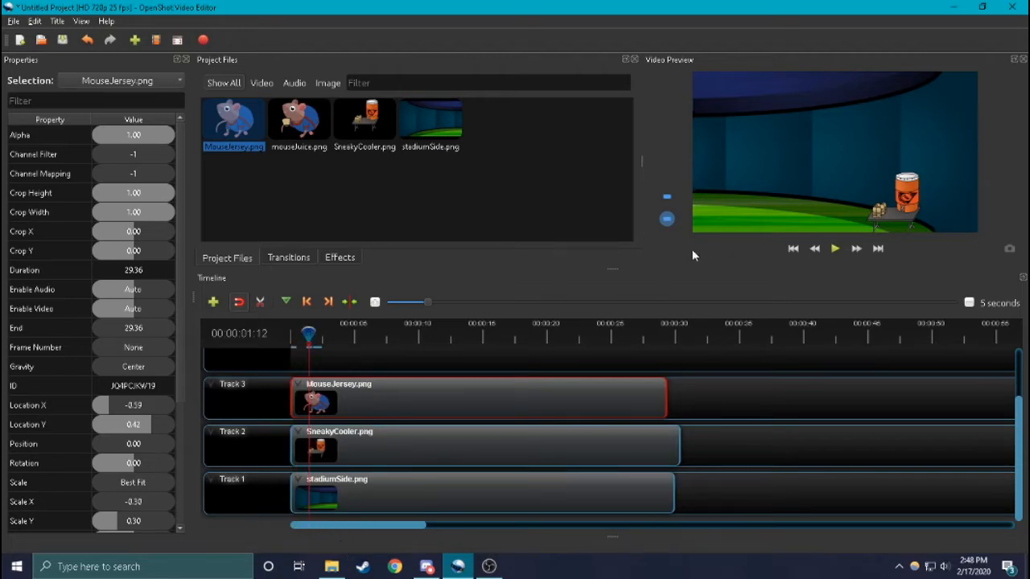
{"action": "double_click", "coordinate": [148, 406]}
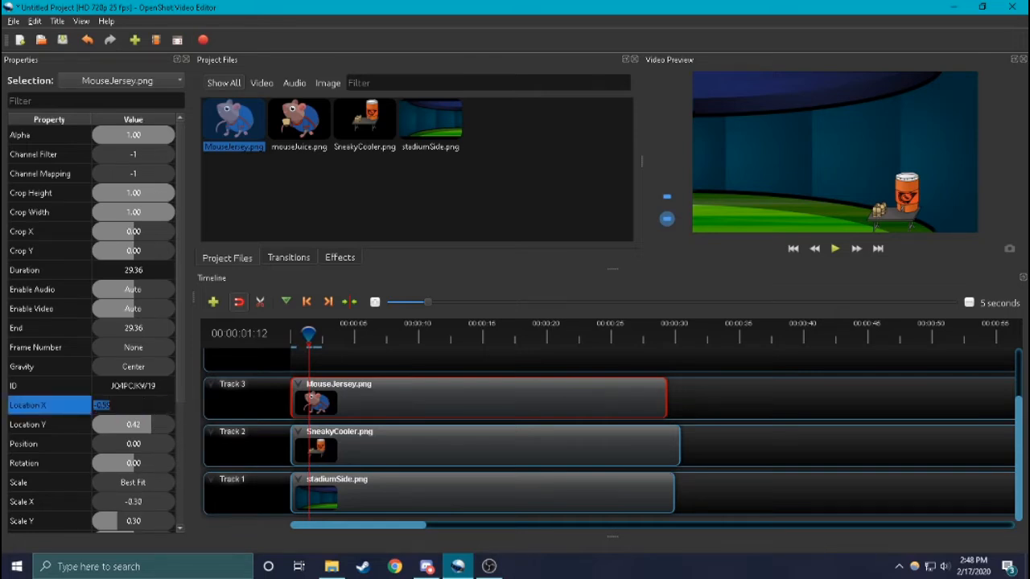
{"action": "type", "text": "0"}
{"action": "key", "text": "Return"}
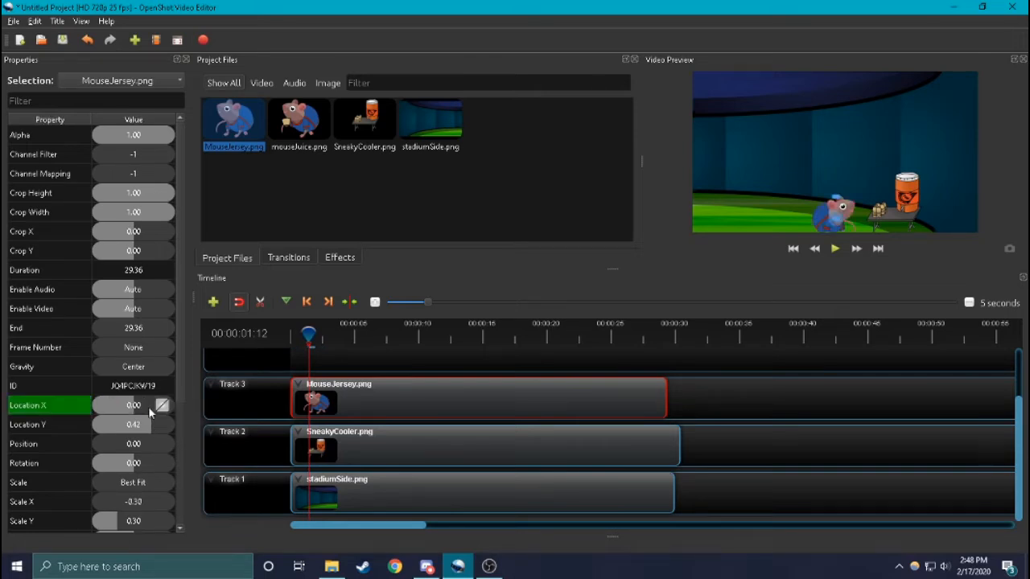
- Refine the MouseJersey.png clip's Location X at 00:00:01:12, trying 0.1 and settling on 0.15
{"action": "double_click", "coordinate": [148, 406]}
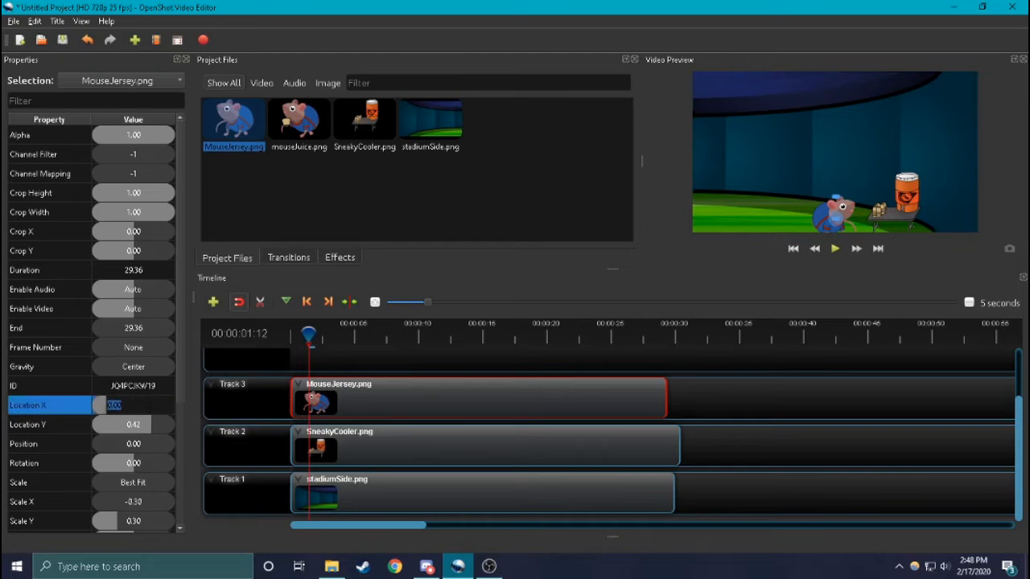
{"action": "type", "text": "0.1"}
{"action": "key", "text": "Return"}
{"action": "double_click", "coordinate": [148, 406]}
{"action": "type", "text": "0.15"}
{"action": "key", "text": "Return"}
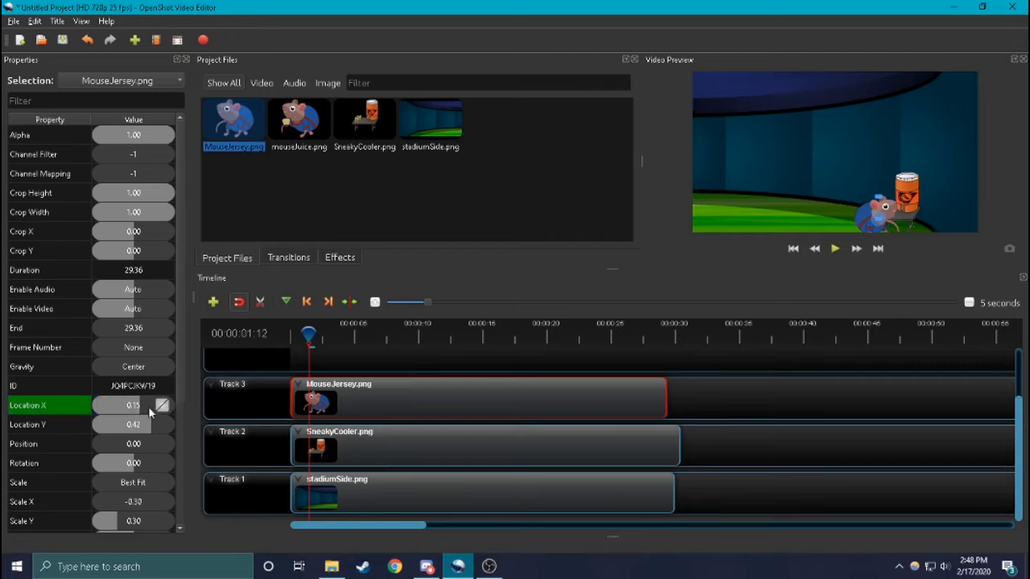
- Play the timeline from the start to check the mouse's run toward the cooler
{"action": "left_click", "coordinate": [293, 332]}
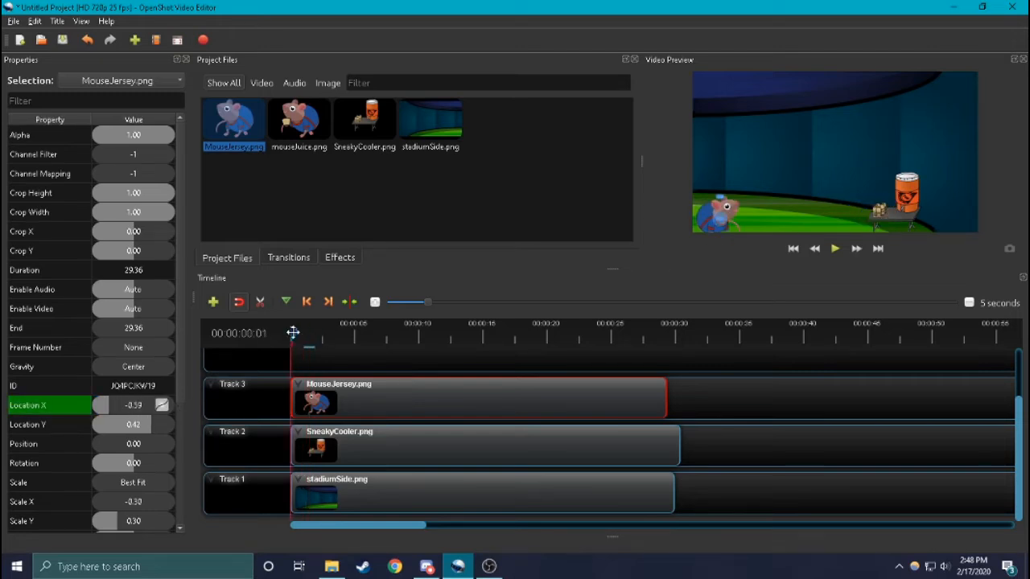
{"action": "left_click", "coordinate": [838, 251]}
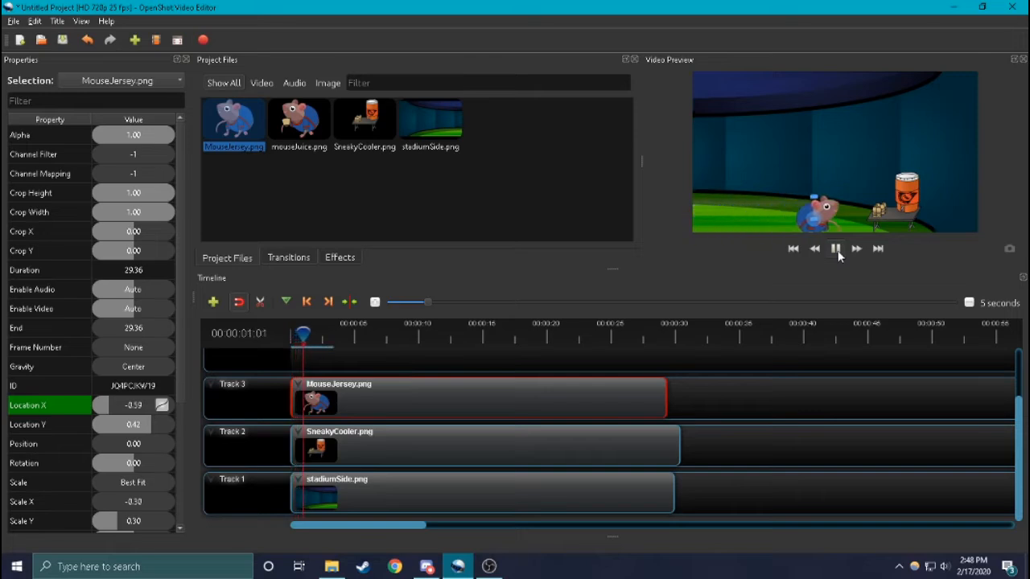
{"action": "left_click", "coordinate": [835, 249]}
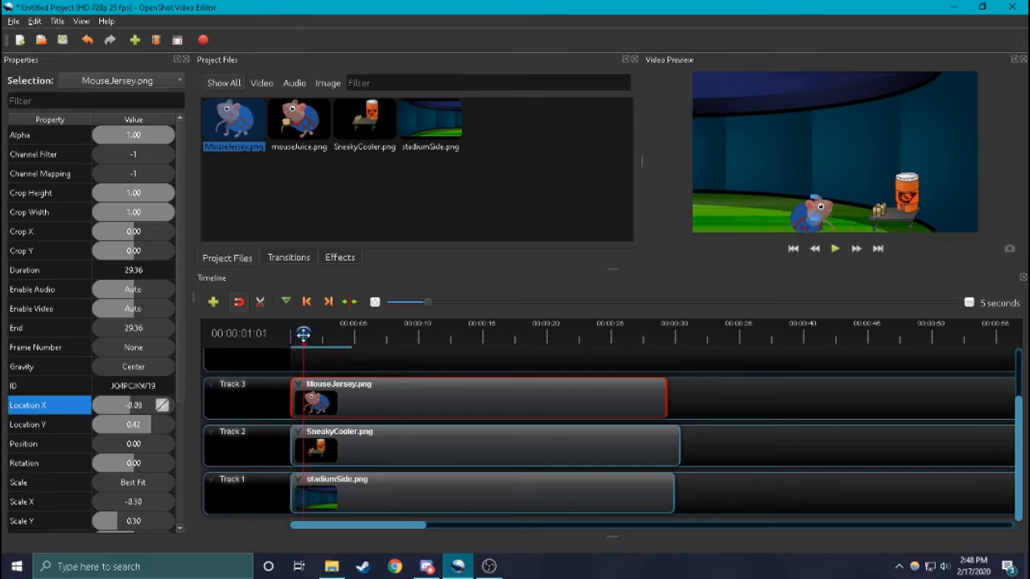
- Slice the MouseJersey.png clip at 00:00:01:12, keeping only its left side, and play the result from the start
{"action": "right_click", "coordinate": [351, 396]}
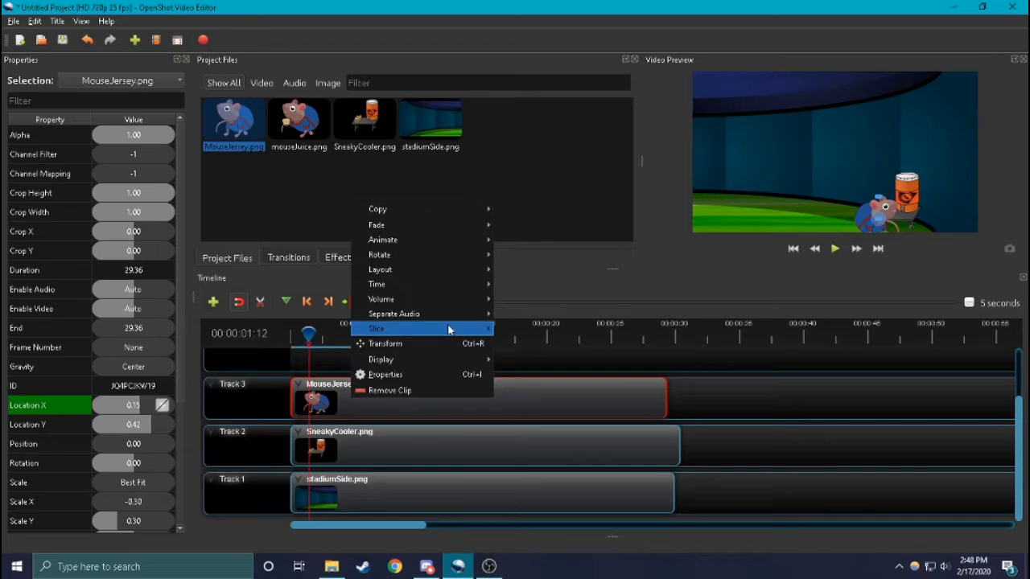
{"action": "mouse_move", "coordinate": [448, 328]}
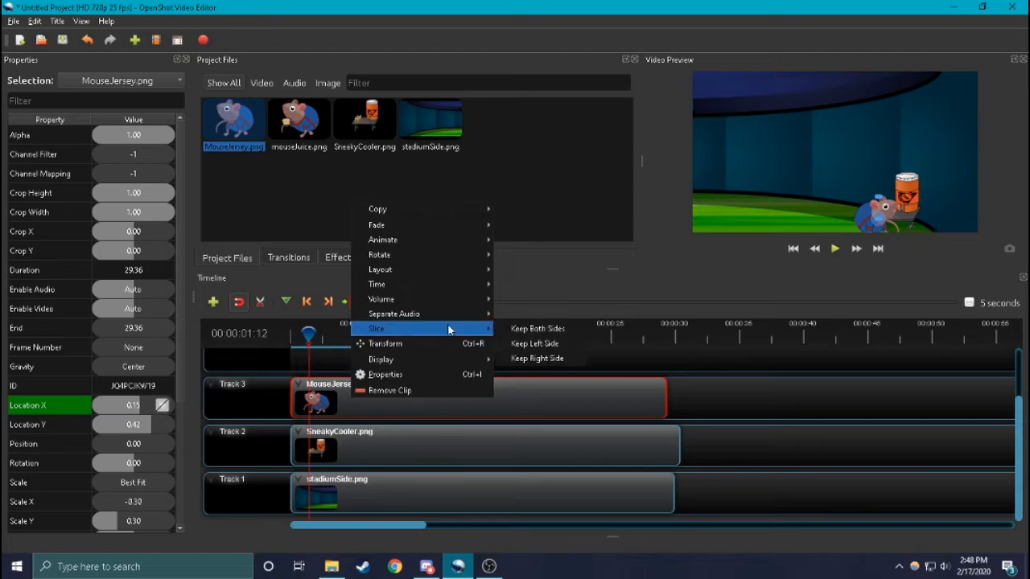
{"action": "left_click", "coordinate": [565, 353]}
{"action": "left_click_drag", "start_coordinate": [308, 332], "coordinate": [277, 335]}
{"action": "left_click", "coordinate": [837, 249]}
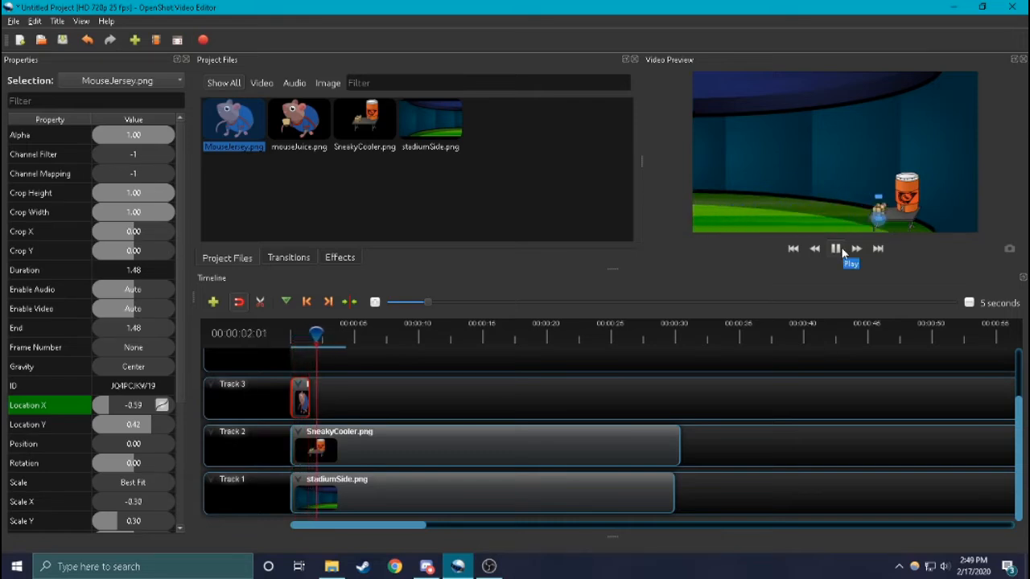
{"action": "left_click", "coordinate": [841, 248]}
- Place mouseJuice.png on Track 3 directly after the MouseJersey.png clip, at about position 1.52
{"action": "left_click_drag", "start_coordinate": [279, 144], "coordinate": [303, 335]}
{"action": "left_click", "coordinate": [375, 303]}
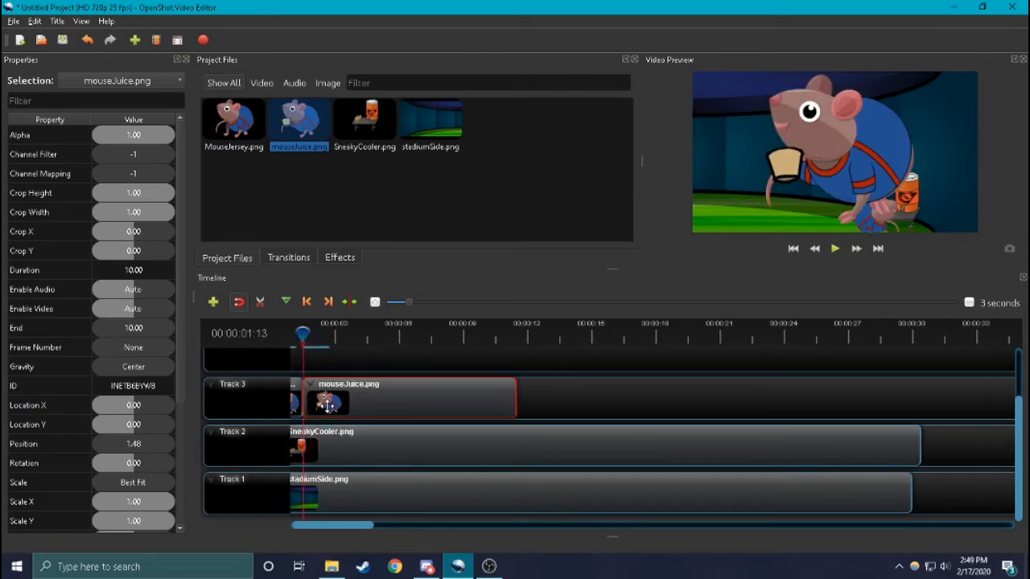
{"action": "mouse_move", "coordinate": [357, 405]}
{"action": "left_mouse_down"}
{"action": "mouse_move", "coordinate": [427, 395]}
{"action": "mouse_move", "coordinate": [369, 396]}
{"action": "left_mouse_up"}
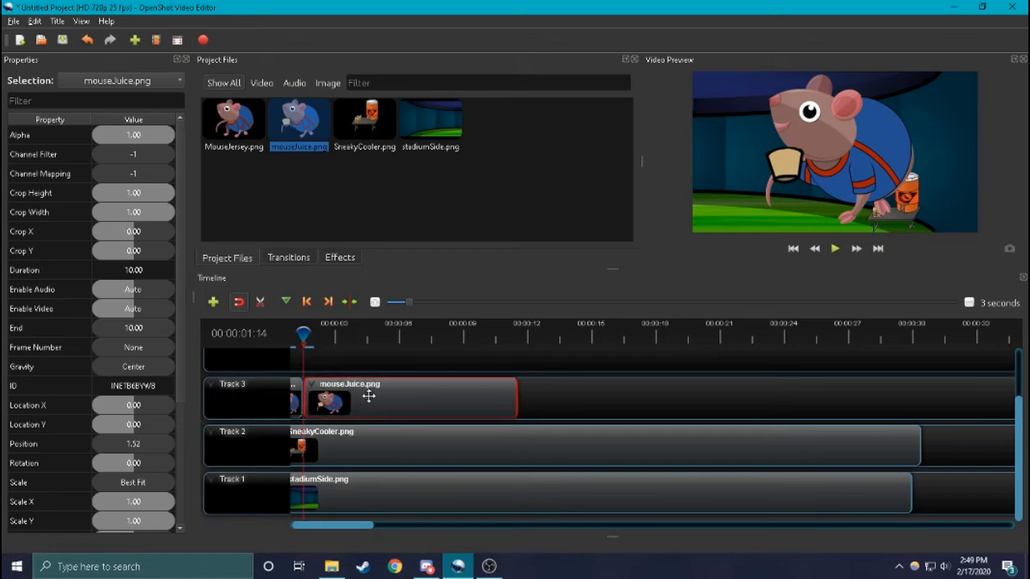
- Try a Scale X and Scale Y of 0.25 on the mouseJuice.png clip
{"action": "double_click", "coordinate": [145, 502]}
{"action": "type", "text": ".25"}
{"action": "key", "text": "Return"}
{"action": "double_click", "coordinate": [157, 523]}
{"action": "type", "text": ".25"}
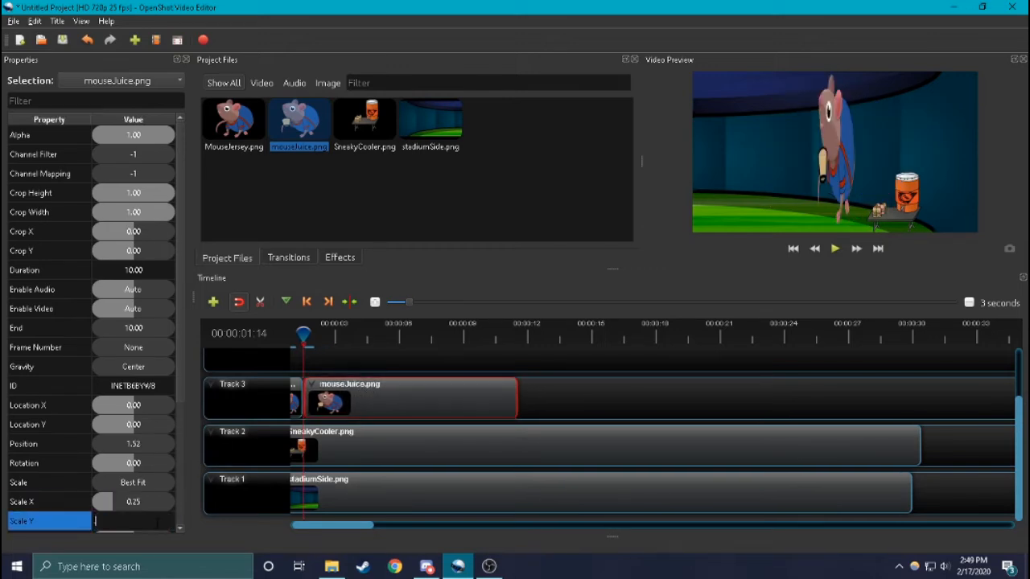
{"action": "key", "text": "Return"}
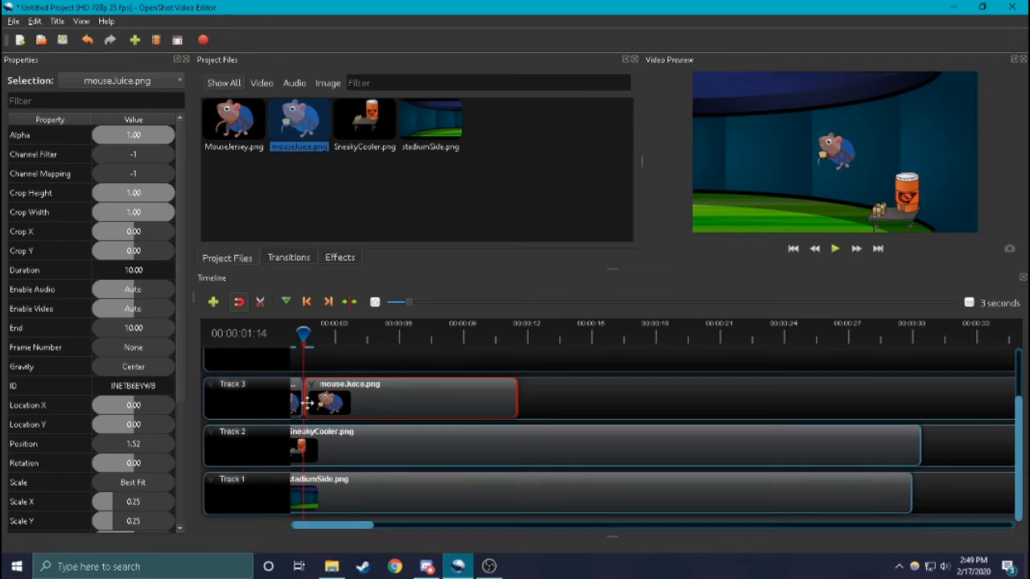
- Set the mouseJuice.png clip's Scale X and Scale Y to 0.3
{"action": "double_click", "coordinate": [140, 499]}
{"action": "type", "text": "3"}
{"action": "key", "text": "Return"}
{"action": "double_click", "coordinate": [146, 521]}
{"action": "type", "text": ".3"}
{"action": "key", "text": "Return"}
- Match the mouseJuice.png clip to the MouseJersey.png clip's end position by setting its Location X to 0.15 and Location Y to 0.42
{"action": "left_click", "coordinate": [295, 404]}
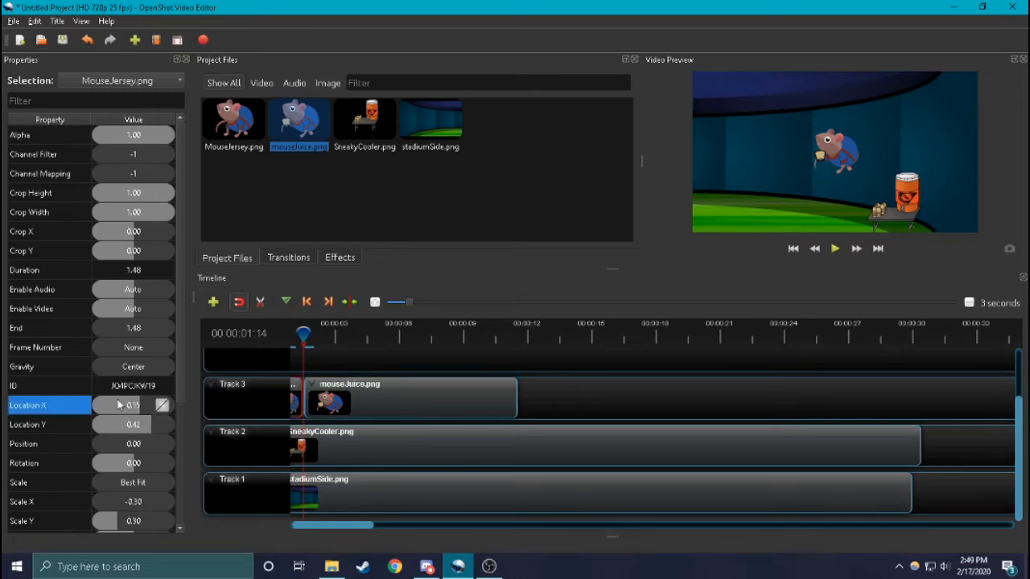
{"action": "left_click", "coordinate": [374, 396]}
{"action": "double_click", "coordinate": [166, 410]}
{"action": "type", "text": "0.15"}
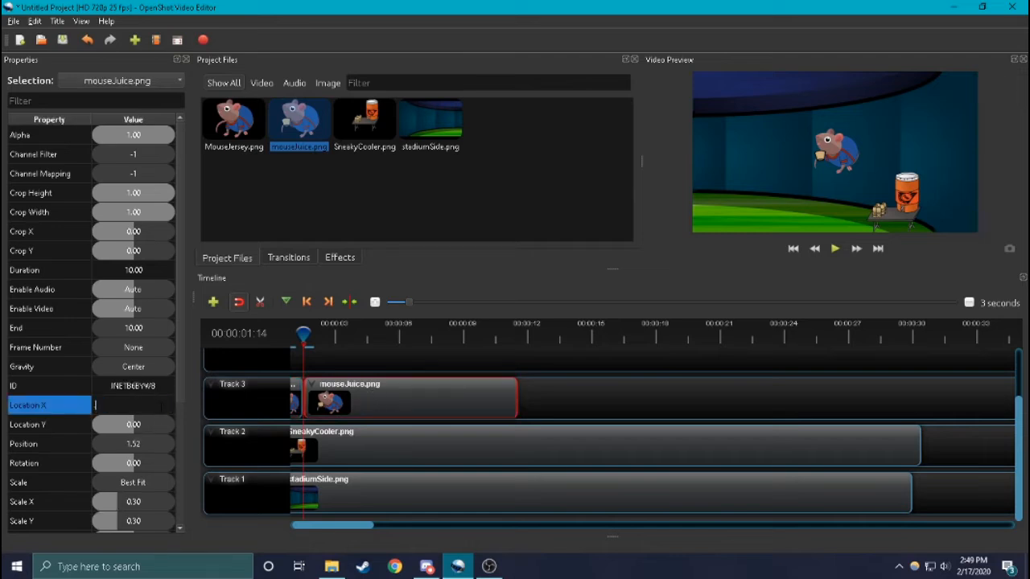
{"action": "key", "text": "Return"}
{"action": "double_click", "coordinate": [159, 423]}
{"action": "type", "text": "-"}
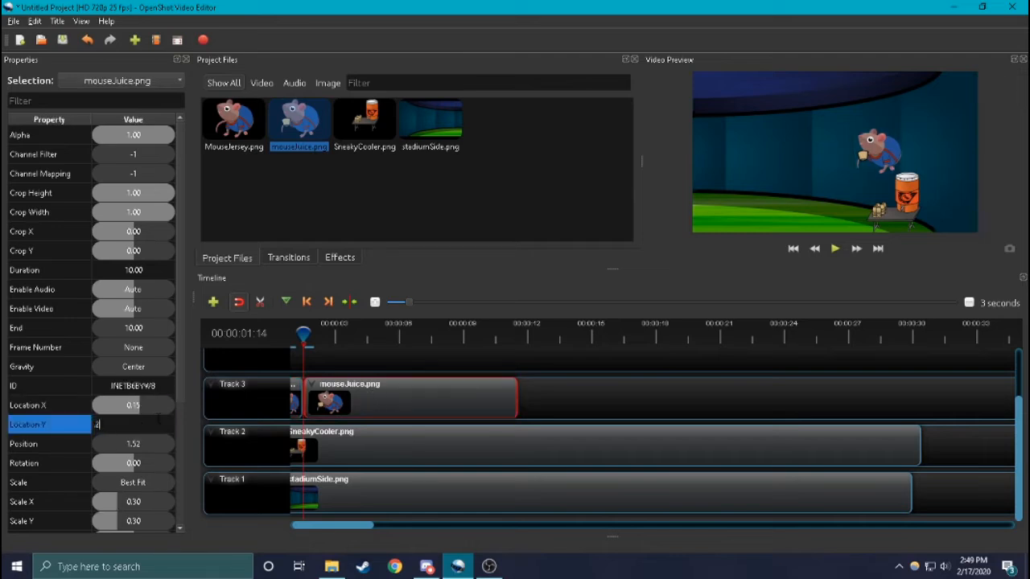
{"action": "type", "text": "42"}
{"action": "key", "text": "Return"}
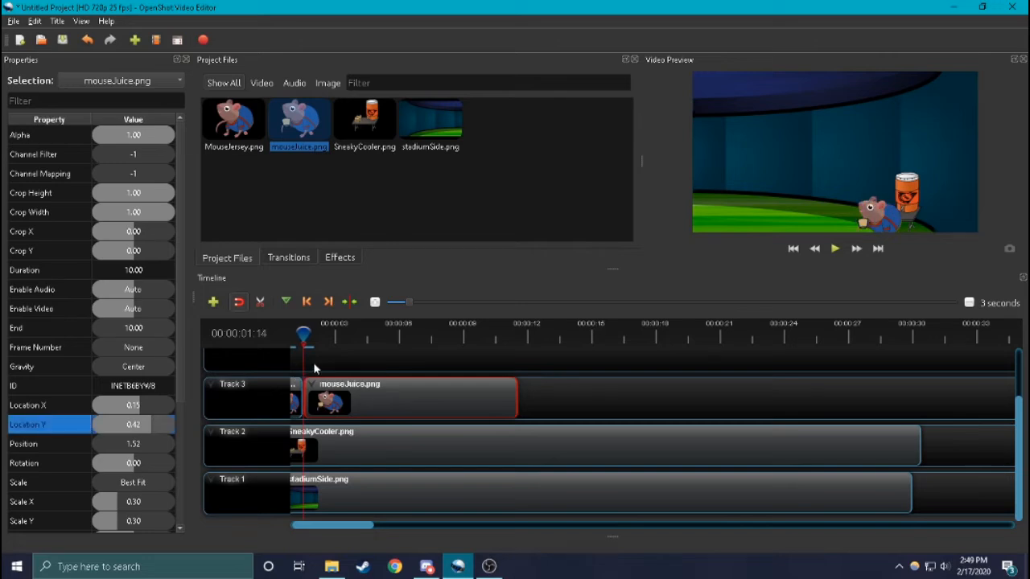
- Compare the frames around the cut between the two mouse clips and try a Location X of 0.2 for mouseJuice.png
{"action": "key", "text": "Right"}
{"action": "key", "text": "Right"}
{"action": "key", "text": "Left"}
{"action": "key", "text": "Left"}
{"action": "left_click", "coordinate": [153, 407]}
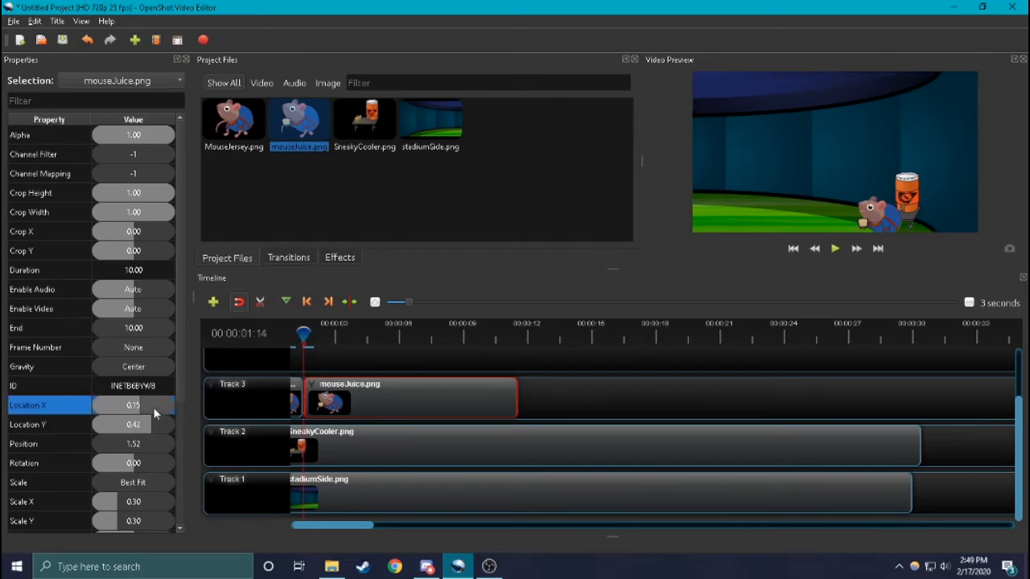
{"action": "double_click", "coordinate": [153, 407]}
{"action": "type", "text": "0.2"}
{"action": "key", "text": "Return"}
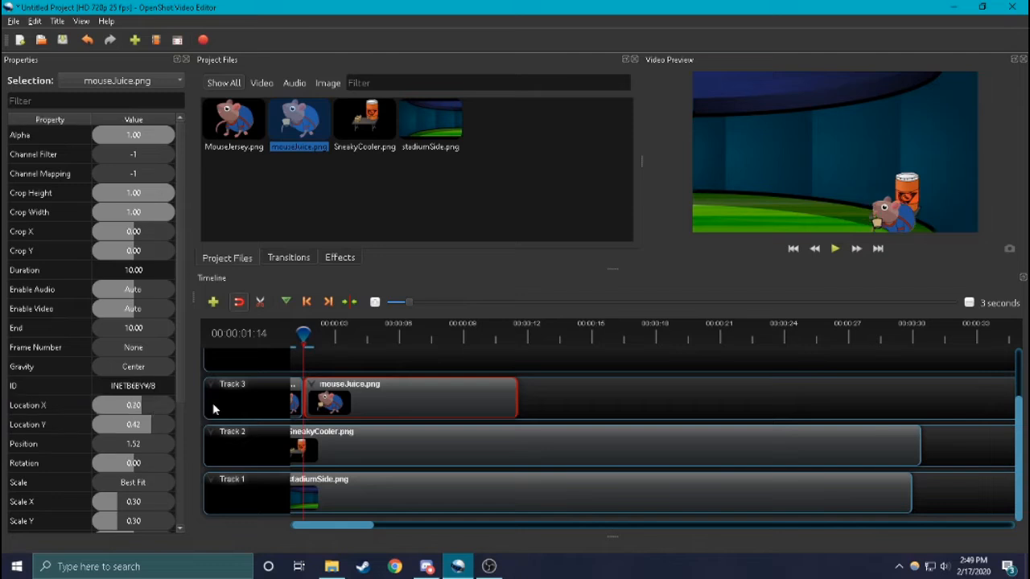
- Recheck the frames around the cut and set the mouseJuice.png clip's Location X to 0.17
{"action": "key", "text": "Left"}
{"action": "key", "text": "Left"}
{"action": "key", "text": "Right"}
{"action": "key", "text": "Right"}
{"action": "key", "text": "Right"}
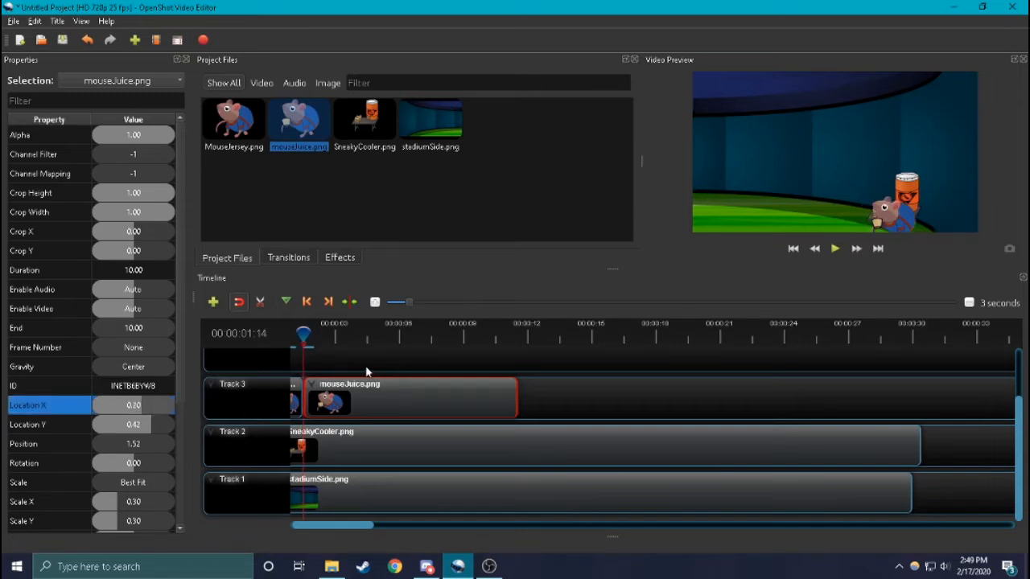
{"action": "key", "text": "Left"}
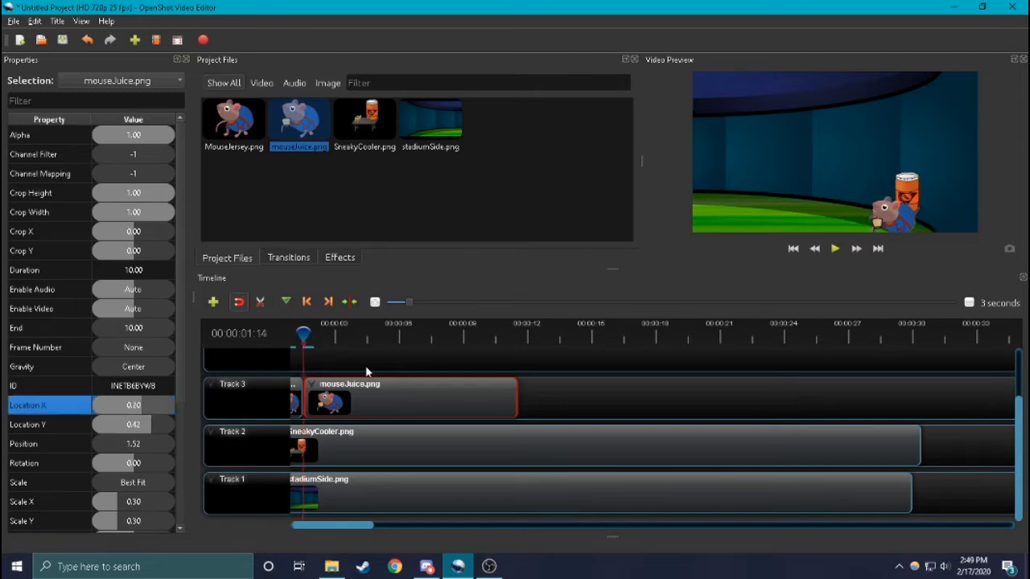
{"action": "double_click", "coordinate": [172, 405]}
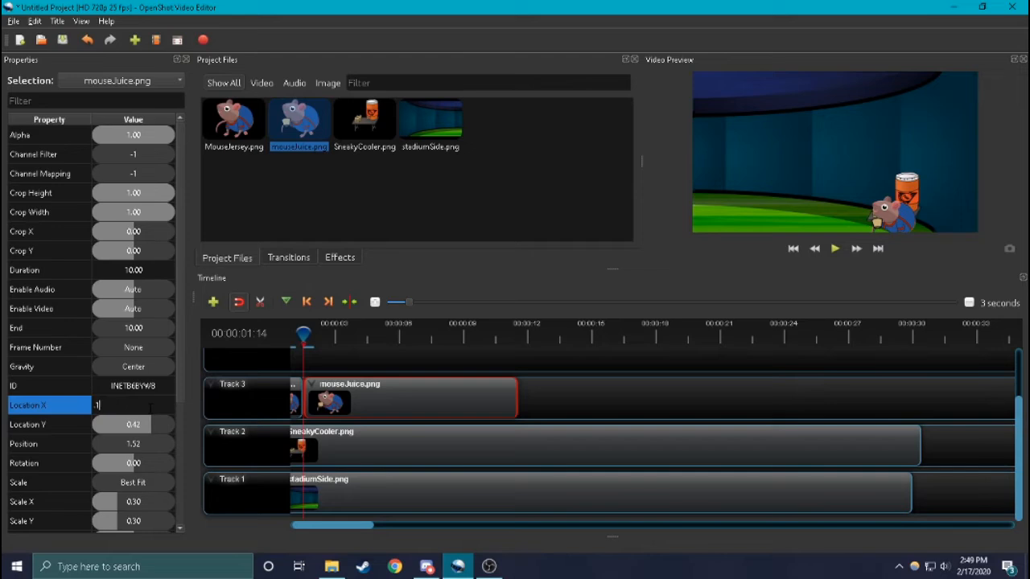
{"action": "key", "text": "Return"}
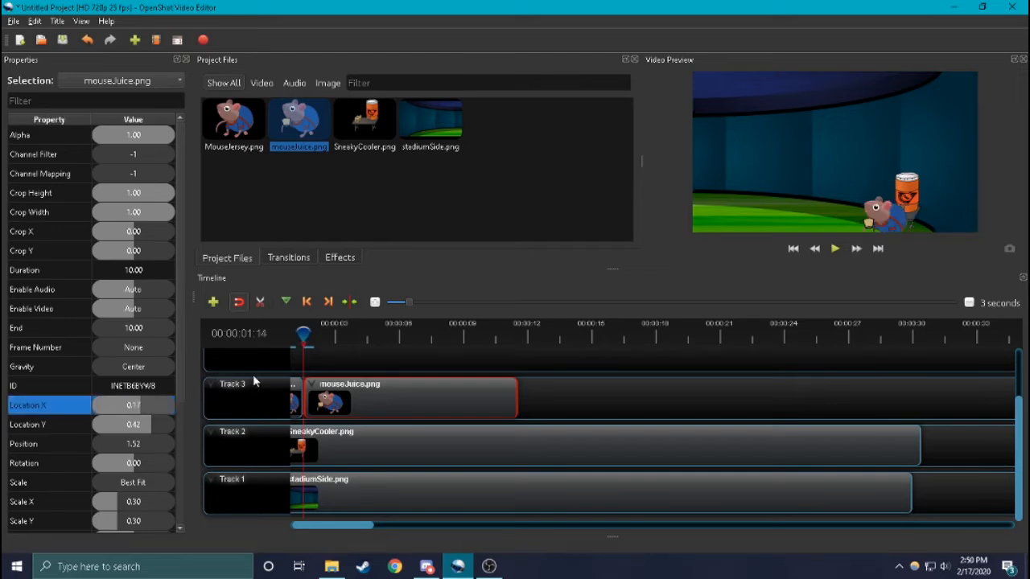
- At 00:00:02:06, set the mouseJuice.png clip's Location X to -0.6 and play back the mouse's exit from the clip's start
{"action": "left_click_drag", "start_coordinate": [303, 333], "coordinate": [320, 331]}
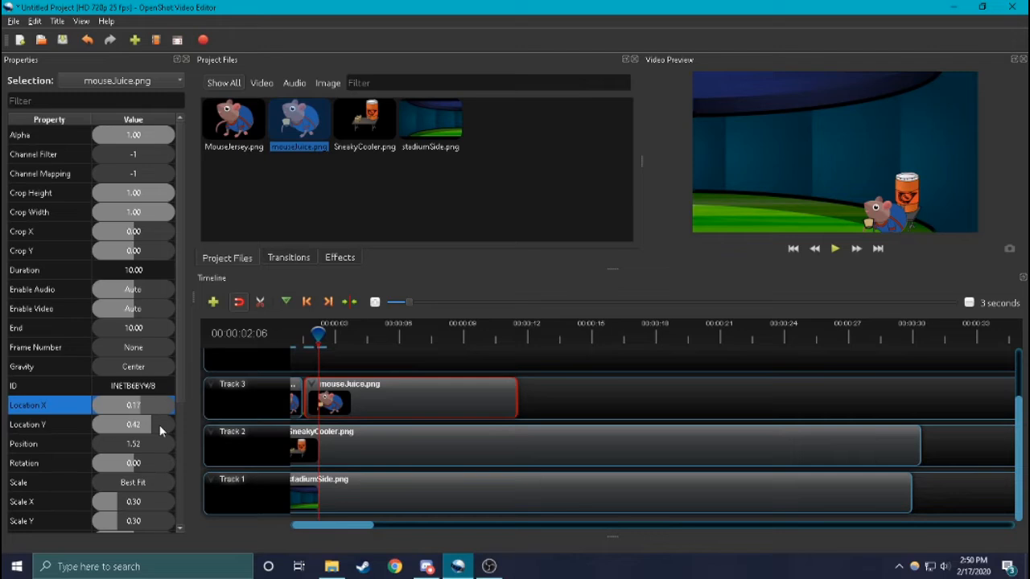
{"action": "double_click", "coordinate": [160, 403]}
{"action": "type", "text": "-0.6"}
{"action": "key", "text": "Return"}
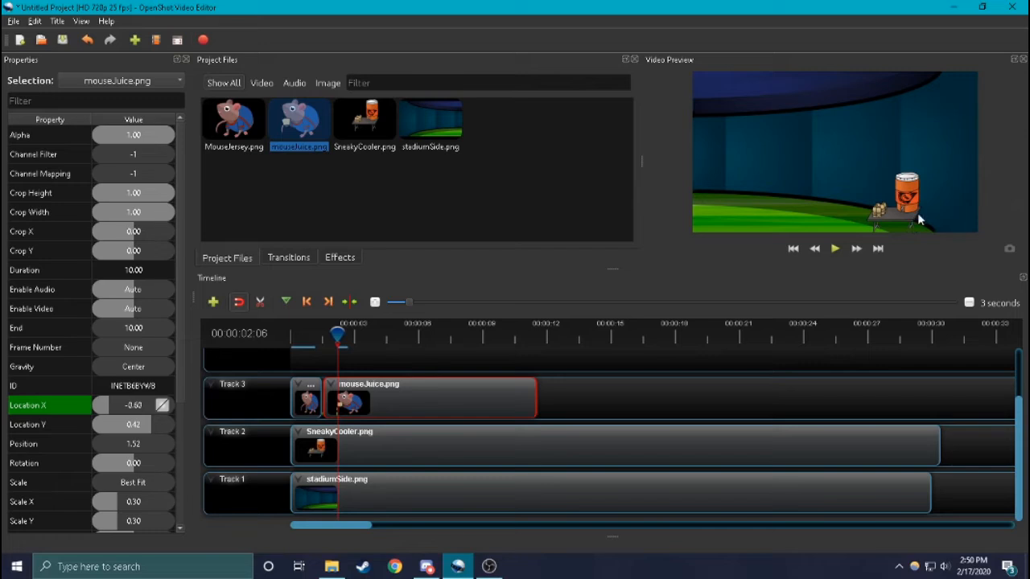
{"action": "left_click_drag", "start_coordinate": [338, 334], "coordinate": [321, 333]}
{"action": "left_click", "coordinate": [834, 248]}
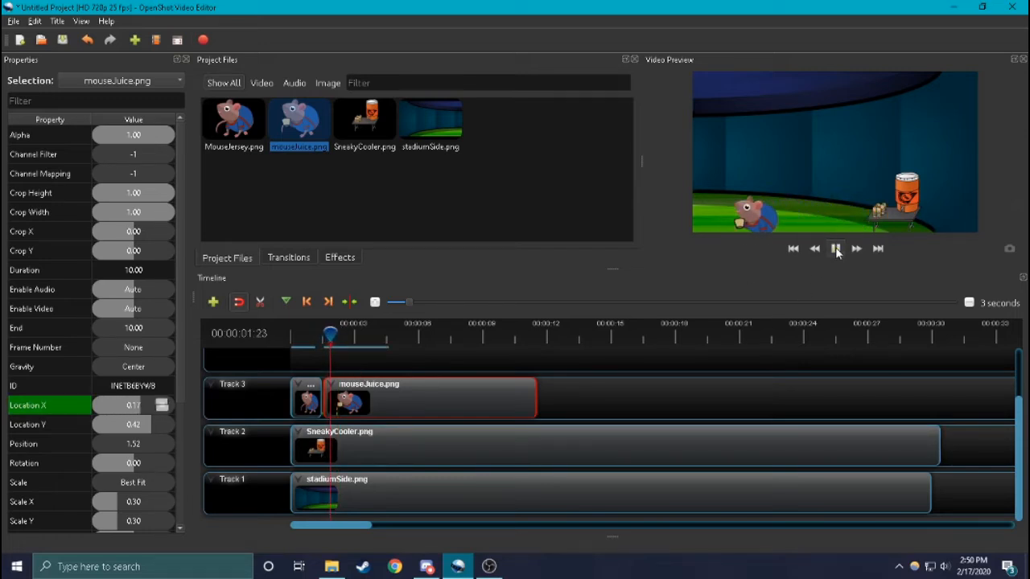
- Apply Bezier Ease In (Quad) interpolation to the mouseJuice.png clip's Location X at 00:00:02:02 and play back the mouse's exit
{"action": "left_click", "coordinate": [834, 249]}
{"action": "left_click_drag", "start_coordinate": [341, 333], "coordinate": [334, 329]}
{"action": "right_click", "coordinate": [161, 412]}
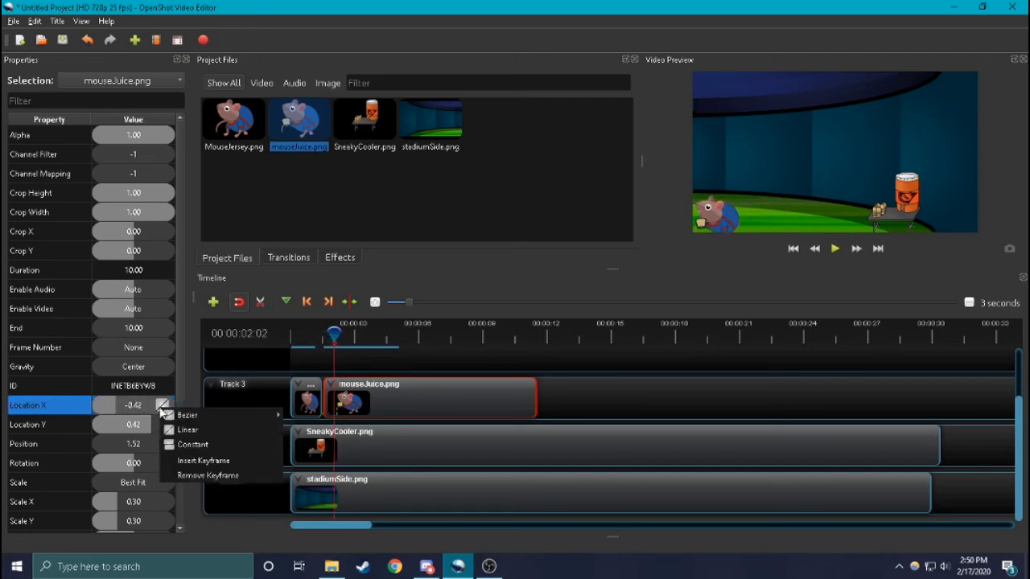
{"action": "mouse_move", "coordinate": [207, 419]}
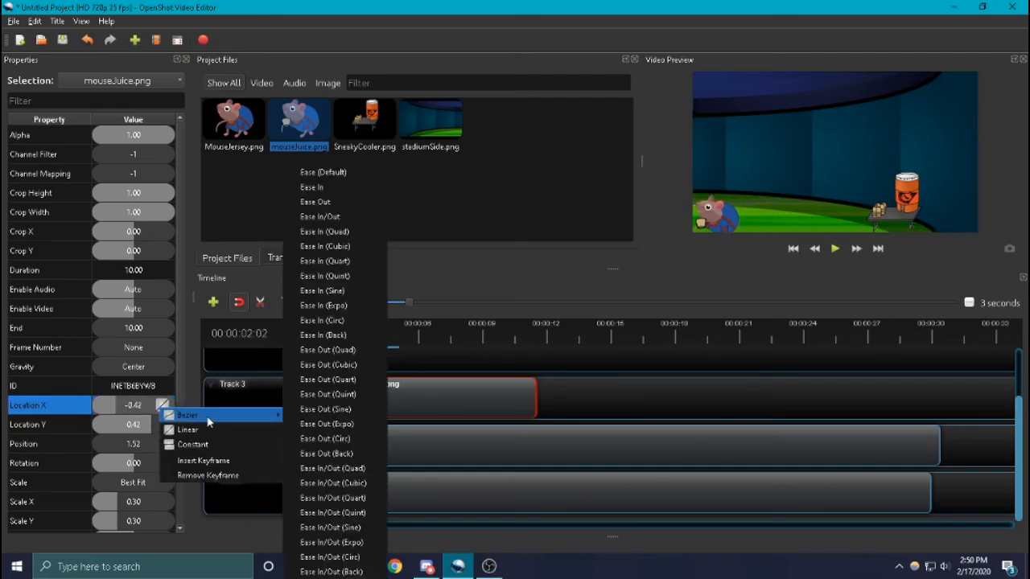
{"action": "left_click", "coordinate": [358, 232]}
{"action": "left_click_drag", "start_coordinate": [333, 331], "coordinate": [319, 331]}
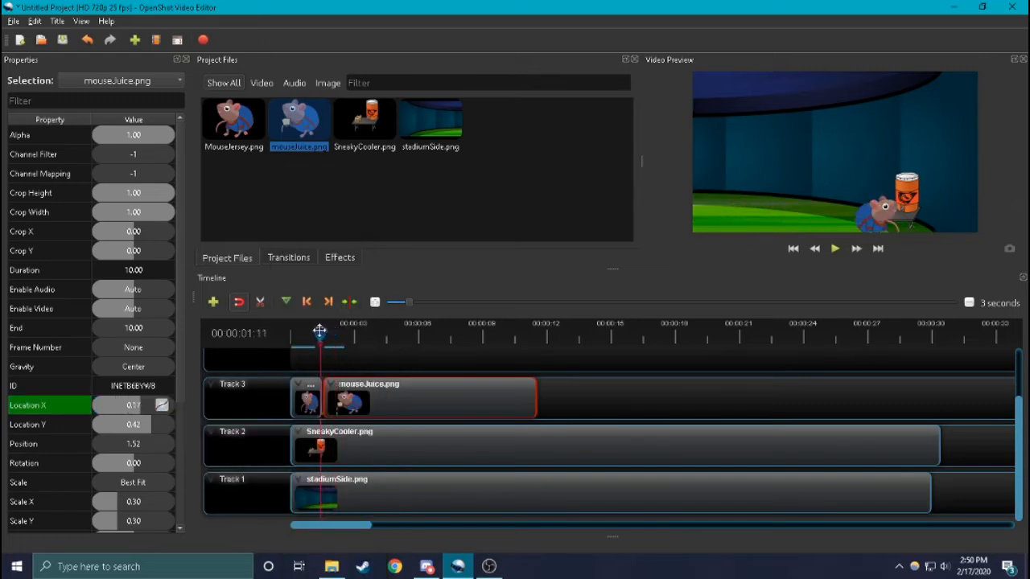
{"action": "left_click", "coordinate": [835, 249]}
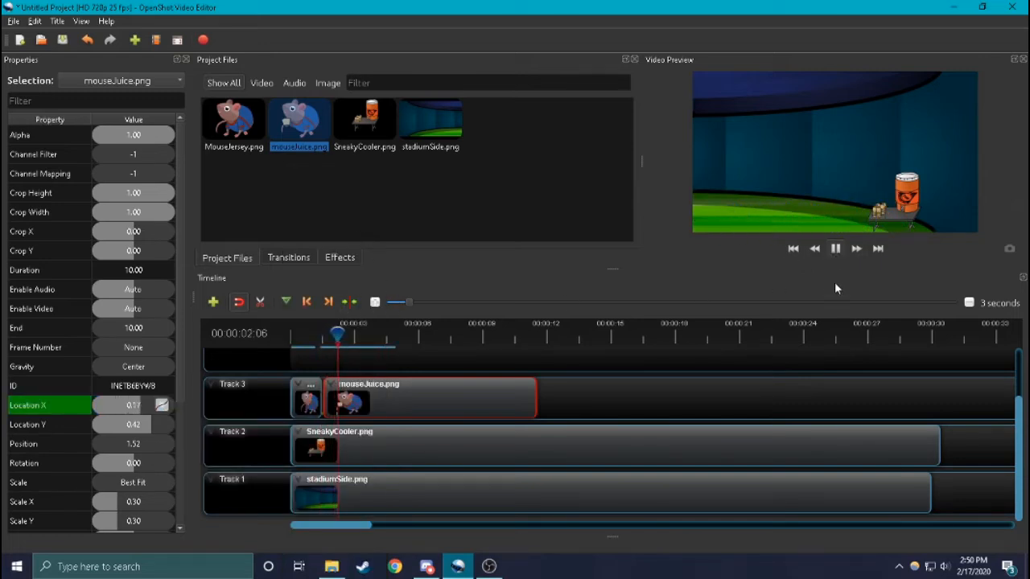
{"action": "left_click", "coordinate": [834, 250]}
- Slice the mouseJuice.png clip at 00:00:02:07, keeping its left side
{"action": "left_click_drag", "start_coordinate": [348, 336], "coordinate": [338, 333]}
{"action": "right_click", "coordinate": [367, 392]}
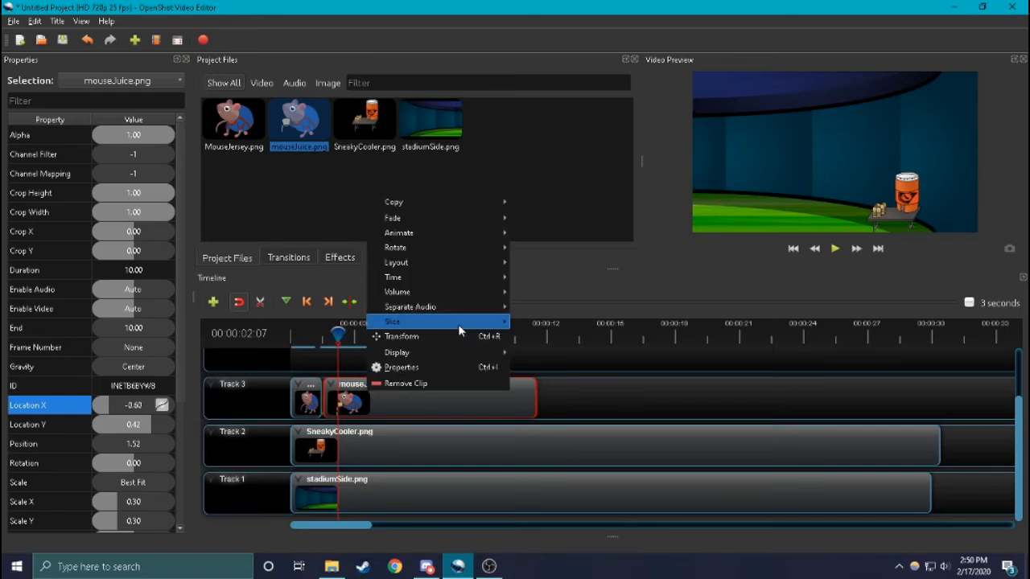
{"action": "mouse_move", "coordinate": [459, 328]}
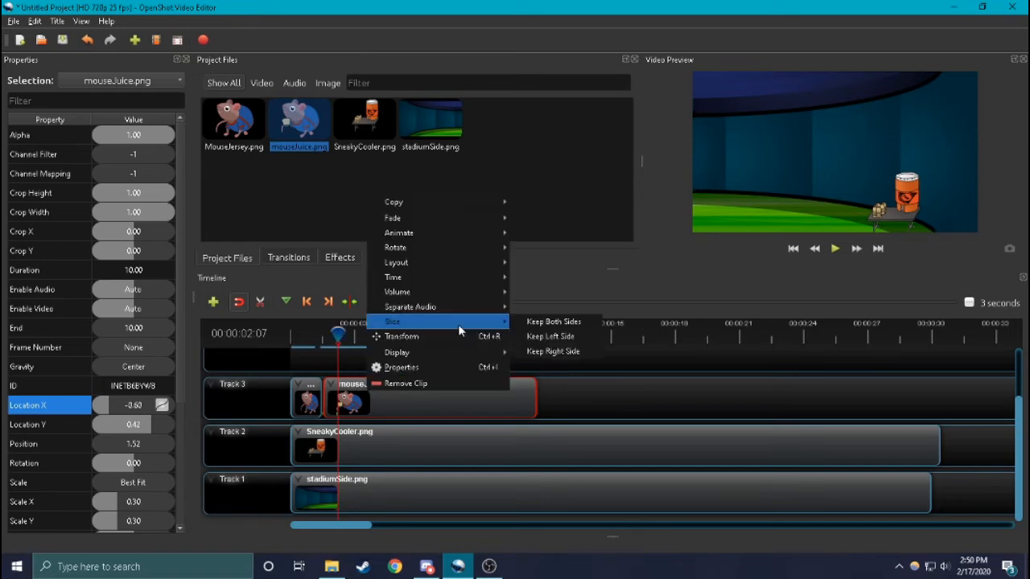
{"action": "left_click", "coordinate": [580, 342]}
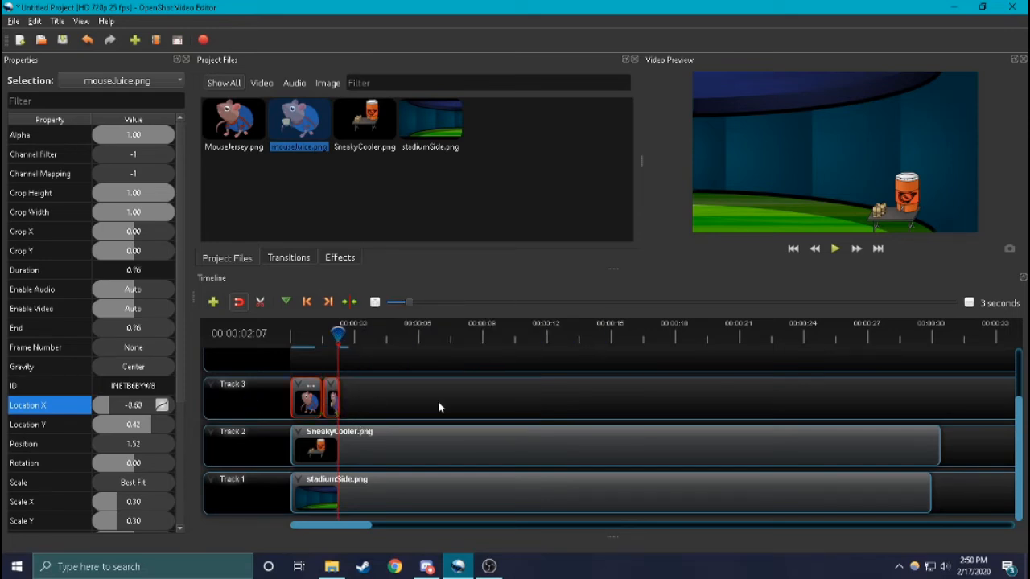
- Paste the mouse clip pair twice, placing one copy on Track 4 and one on Track 5, each starting slightly after the pair below
{"action": "scroll", "coordinate": [434, 434], "scroll_direction": "up", "scroll_amount": 1}
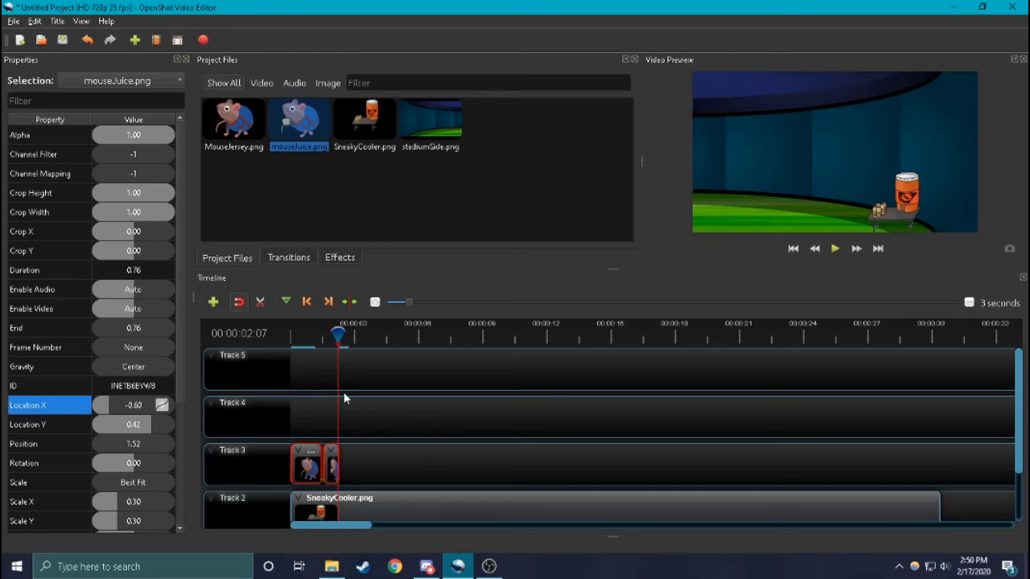
{"action": "key", "text": "ctrl+v"}
{"action": "left_click_drag", "start_coordinate": [441, 460], "coordinate": [319, 416]}
{"action": "left_click", "coordinate": [398, 368]}
{"action": "key", "text": "ctrl+v"}
{"action": "left_click_drag", "start_coordinate": [432, 471], "coordinate": [354, 465]}
{"action": "left_click_drag", "start_coordinate": [365, 459], "coordinate": [331, 380]}
- Paste the mouse clip pair again and place it on Track 3 behind the original pair
{"action": "left_click", "coordinate": [431, 416]}
{"action": "key", "text": "ctrl+v"}
{"action": "left_click_drag", "start_coordinate": [432, 457], "coordinate": [367, 462]}
{"action": "left_click", "coordinate": [414, 389]}
{"action": "left_click_drag", "start_coordinate": [429, 455], "coordinate": [370, 469]}
{"action": "left_click", "coordinate": [446, 400]}
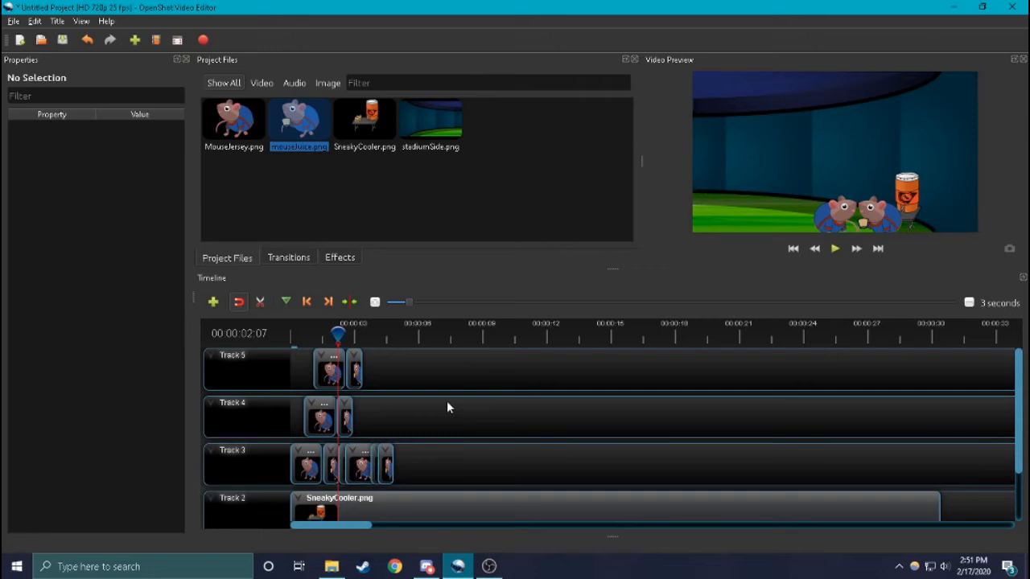
- Paste two more copies of the mouse clip pair, adding one behind the existing clips on Track 4 and one on Track 5
{"action": "left_click_drag", "start_coordinate": [397, 325], "coordinate": [408, 326]}
{"action": "key", "text": "ctrl+v"}
{"action": "left_click_drag", "start_coordinate": [428, 465], "coordinate": [382, 417]}
{"action": "left_click", "coordinate": [434, 378]}
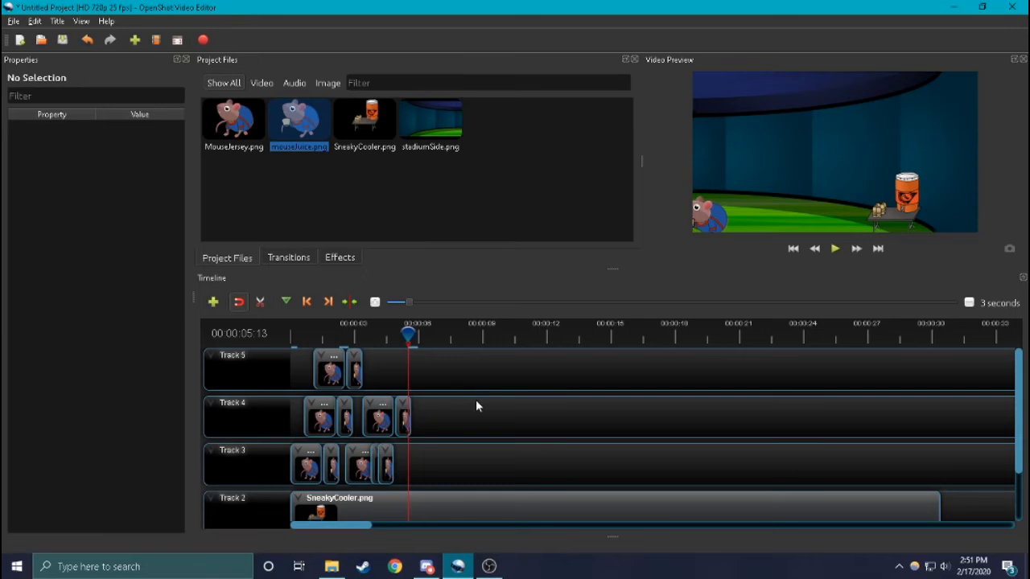
{"action": "left_click_drag", "start_coordinate": [410, 336], "coordinate": [423, 337]}
{"action": "key", "text": "ctrl+v"}
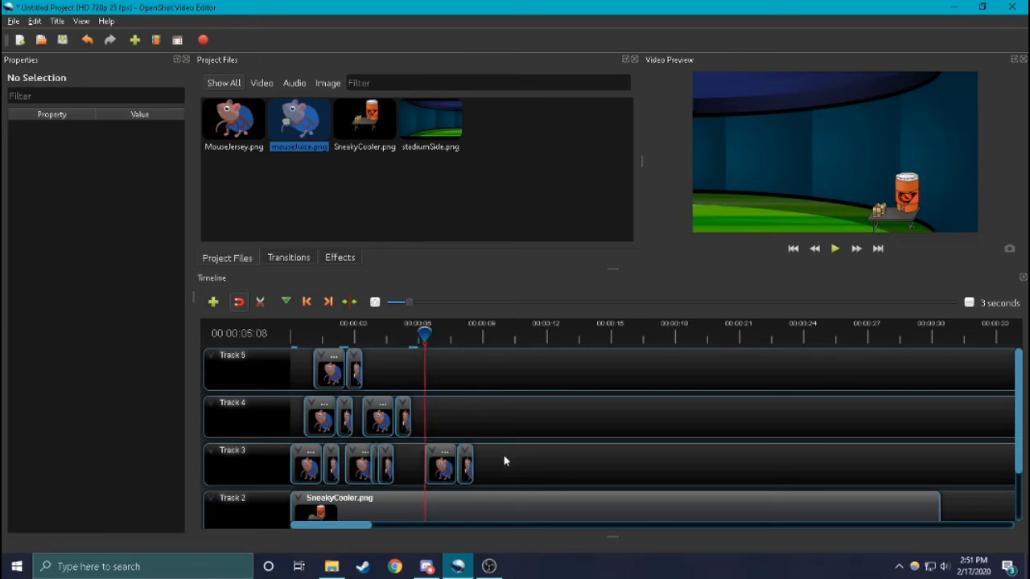
{"action": "left_click", "coordinate": [447, 465]}
{"action": "left_click_drag", "start_coordinate": [446, 465], "coordinate": [393, 370]}
{"action": "left_click", "coordinate": [451, 439]}
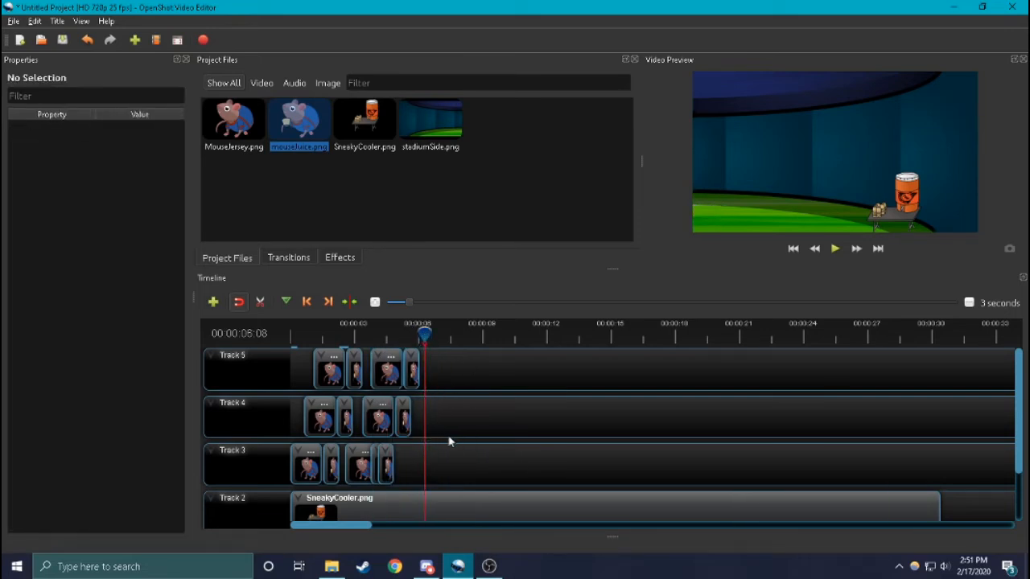
- Paste another mouse clip pair and place it on Track 3 after the existing pairs
{"action": "key", "text": "ctrl+v"}
{"action": "left_click", "coordinate": [427, 465]}
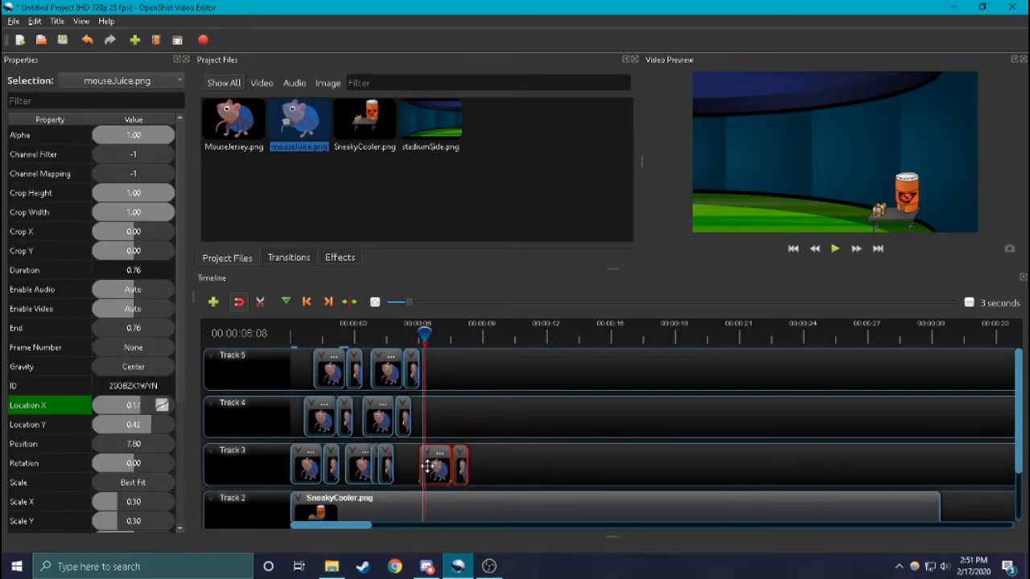
{"action": "left_click", "coordinate": [494, 458]}
- Duplicate all the mouse clips on Tracks 4 and 5, place the copies behind the originals, and play back the animation from the start
{"action": "left_click_drag", "start_coordinate": [486, 438], "coordinate": [201, 326]}
{"action": "left_click_drag", "start_coordinate": [427, 335], "coordinate": [437, 335]}
{"action": "key", "text": "ctrl+v"}
{"action": "left_click_drag", "start_coordinate": [592, 438], "coordinate": [451, 363]}
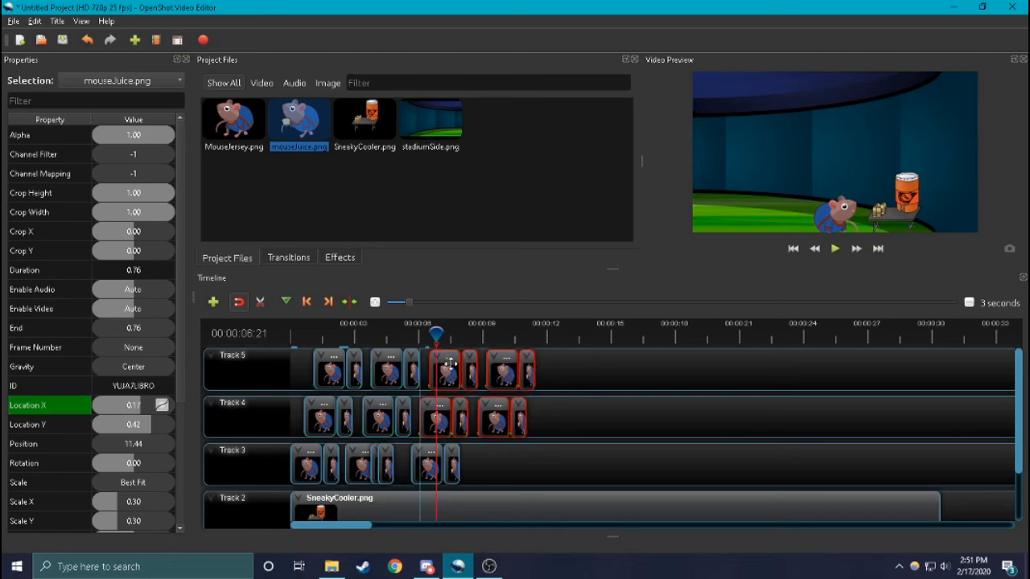
{"action": "left_click", "coordinate": [360, 333]}
{"action": "left_click_drag", "start_coordinate": [358, 333], "coordinate": [258, 333]}
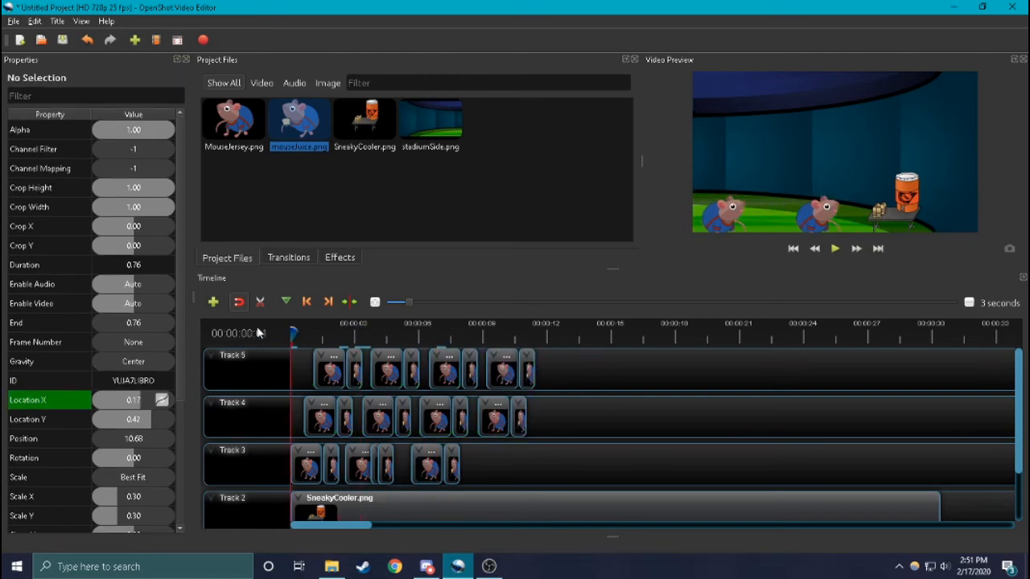
{"action": "left_click", "coordinate": [837, 249]}
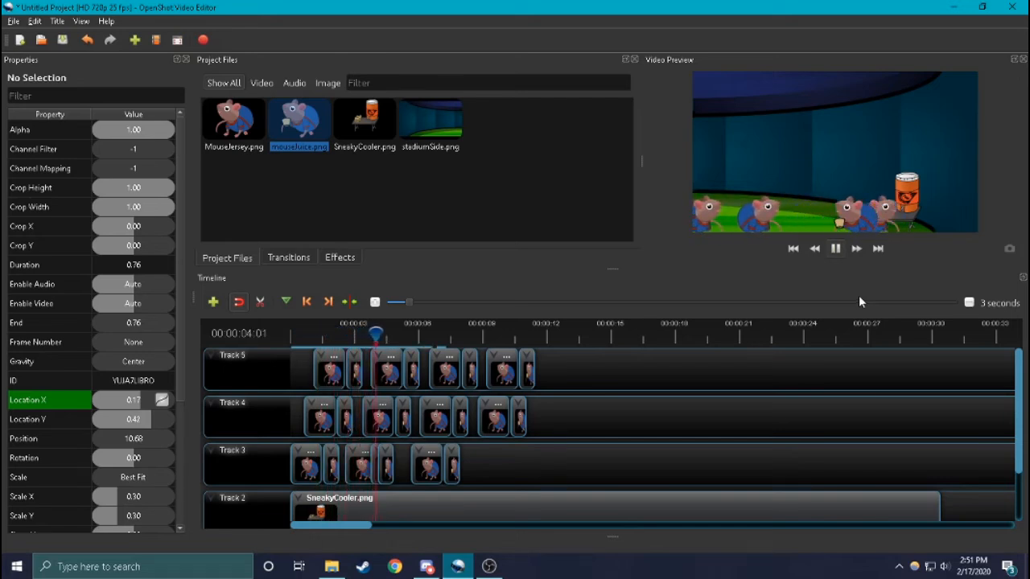
{"action": "left_click", "coordinate": [835, 249]}
- Delete the last mouse clip pair on Track 5 and the third pair on Track 4, and play back the animation from the start
{"action": "left_click_drag", "start_coordinate": [545, 464], "coordinate": [494, 360]}
{"action": "left_click", "coordinate": [602, 415]}
{"action": "left_click_drag", "start_coordinate": [594, 375], "coordinate": [491, 370]}
{"action": "key", "text": "Delete"}
{"action": "left_click", "coordinate": [462, 418]}
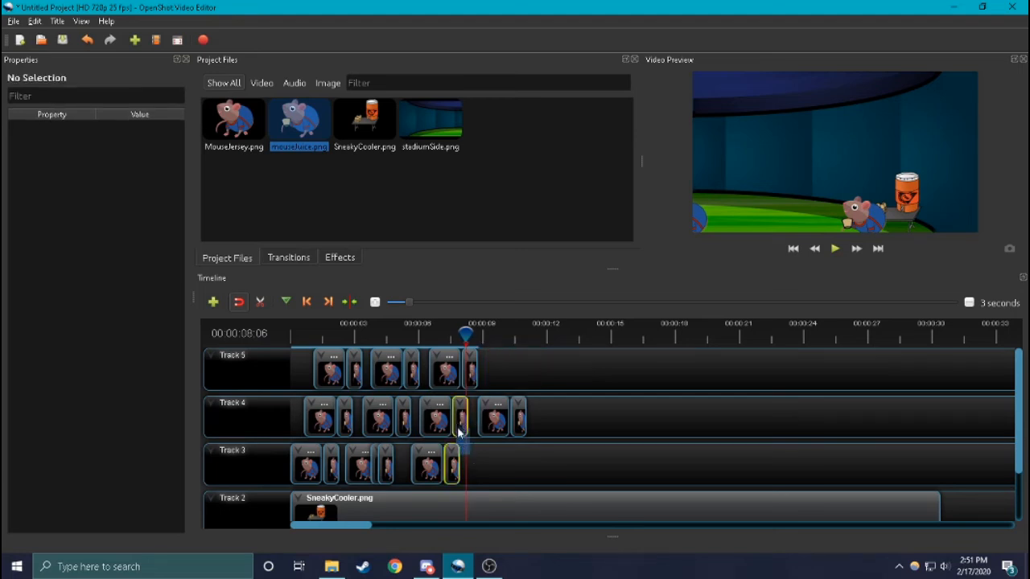
{"action": "key", "text": "Delete"}
{"action": "left_click", "coordinate": [438, 420]}
{"action": "key", "text": "Delete"}
{"action": "left_click_drag", "start_coordinate": [460, 332], "coordinate": [292, 331]}
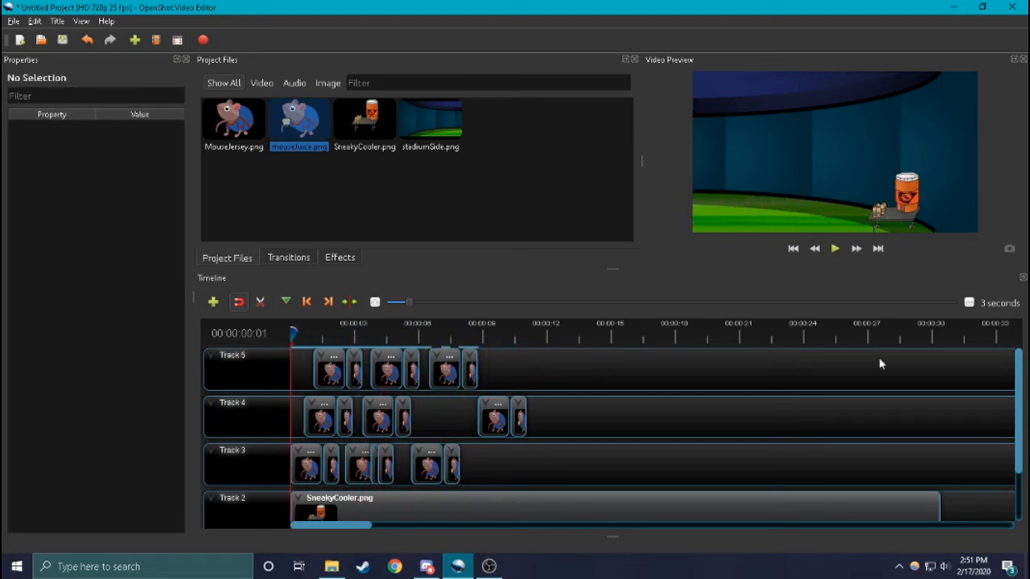
{"action": "left_click", "coordinate": [835, 249]}
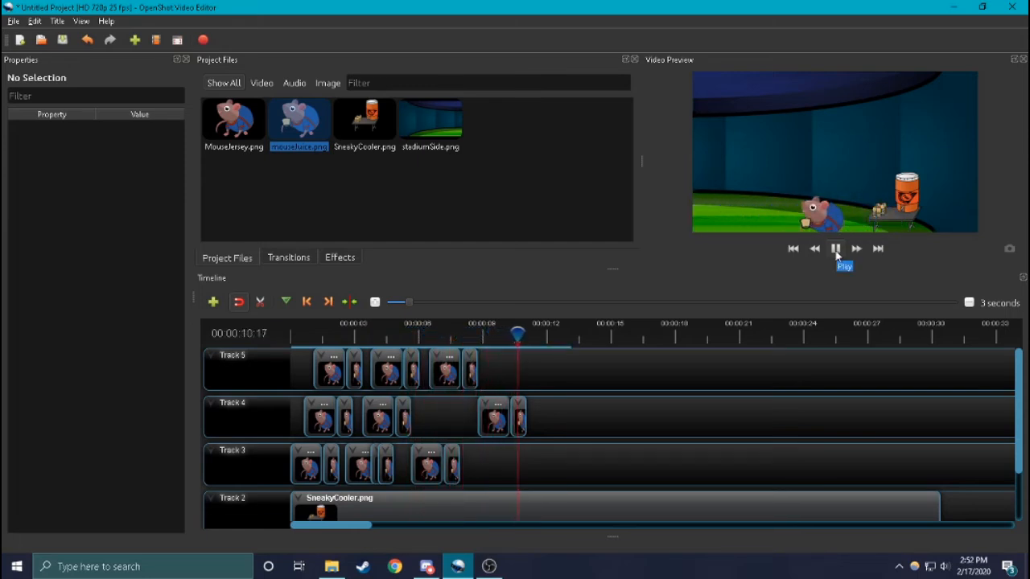
{"action": "left_click", "coordinate": [836, 253]}
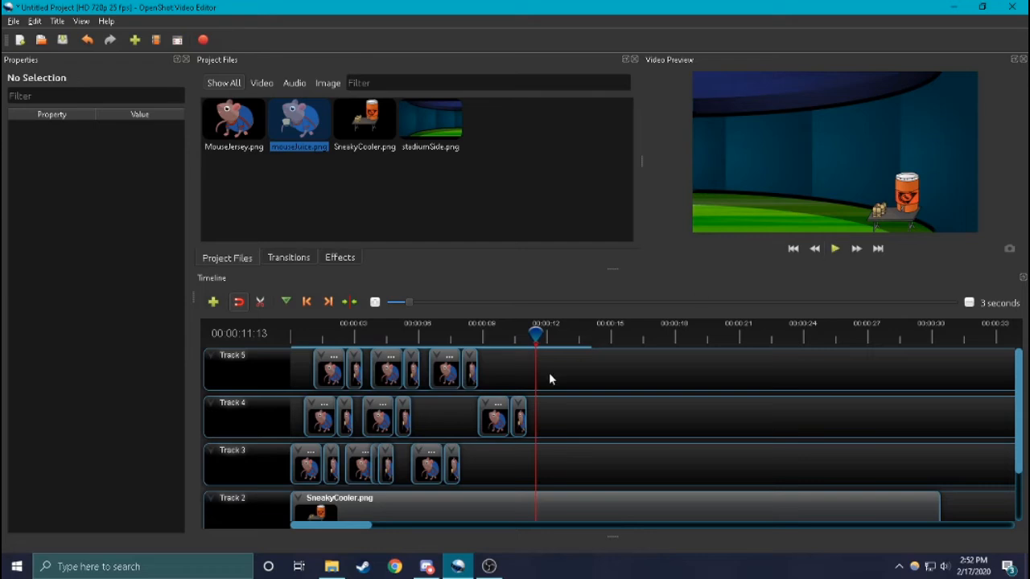
- Slice the SneakyCooler.png and stadiumSide.png clips at 00:00:11:03, where the last mouse clip ends, keeping their left sides
{"action": "left_click_drag", "start_coordinate": [536, 332], "coordinate": [527, 333]}
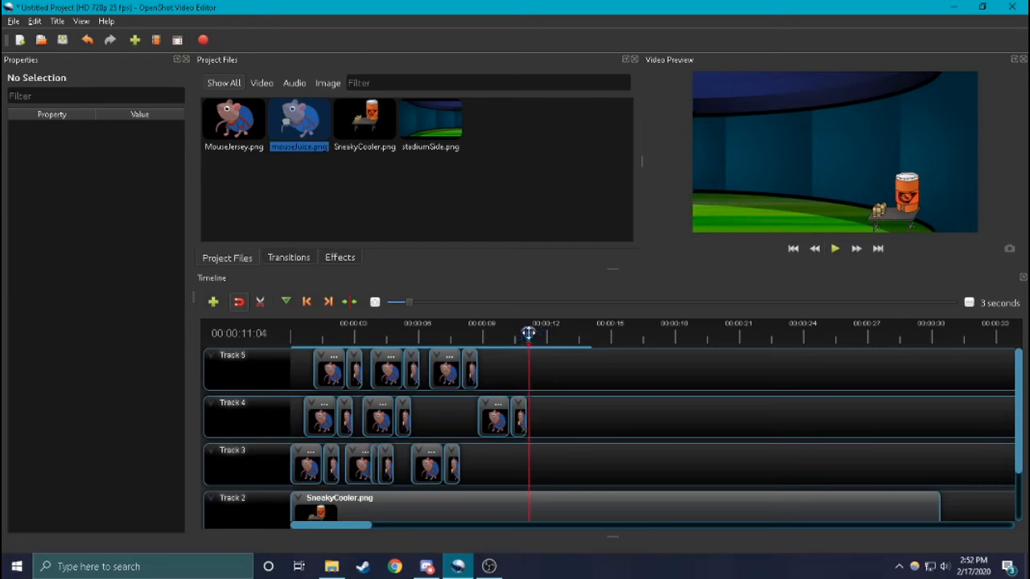
{"action": "scroll", "coordinate": [552, 407], "scroll_direction": "down", "scroll_amount": 1}
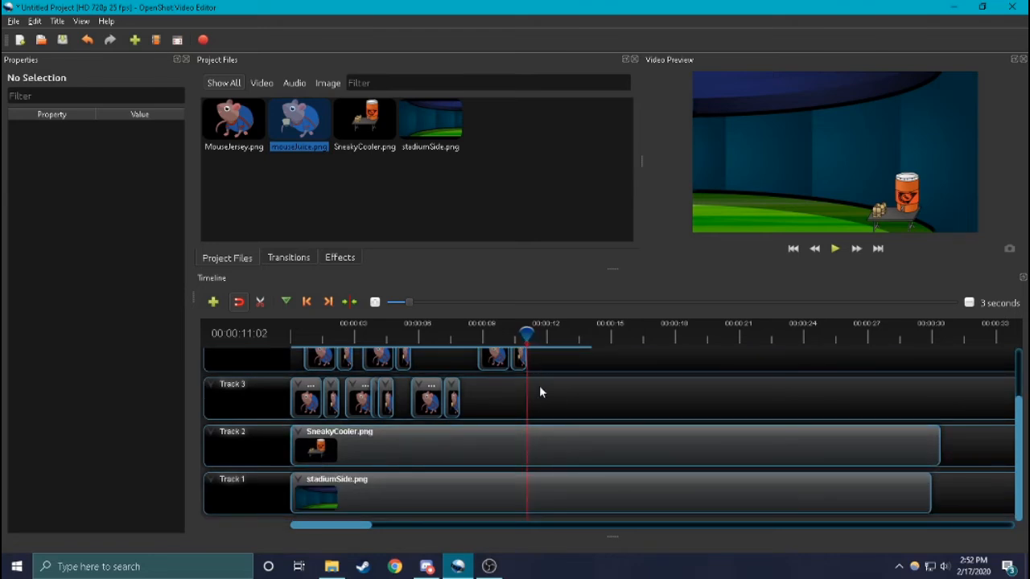
{"action": "left_click_drag", "start_coordinate": [525, 336], "coordinate": [527, 336]}
{"action": "right_click", "coordinate": [544, 460]}
{"action": "mouse_move", "coordinate": [652, 391]}
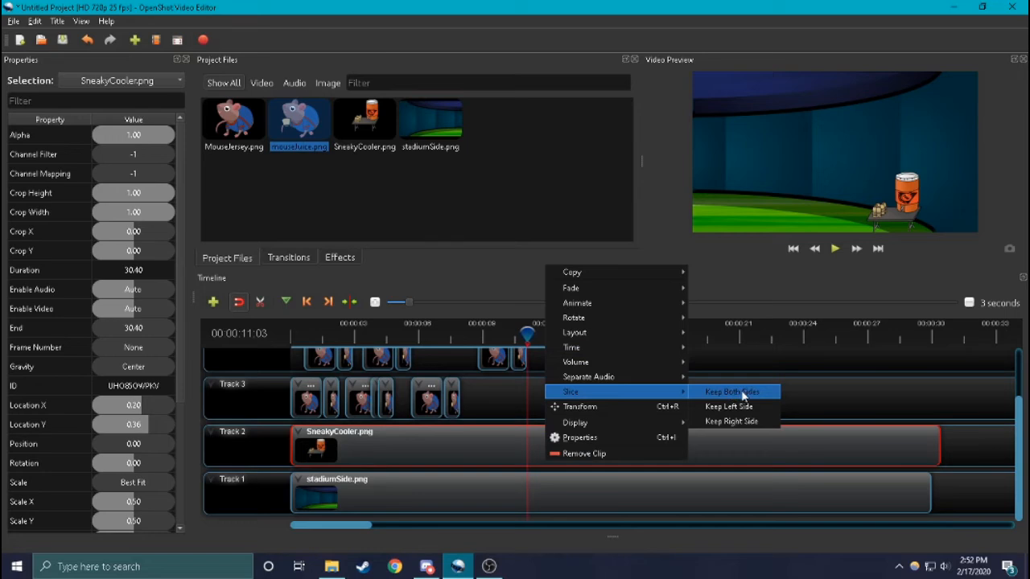
{"action": "left_click", "coordinate": [750, 411]}
{"action": "right_click", "coordinate": [556, 504]}
{"action": "mouse_move", "coordinate": [627, 437]}
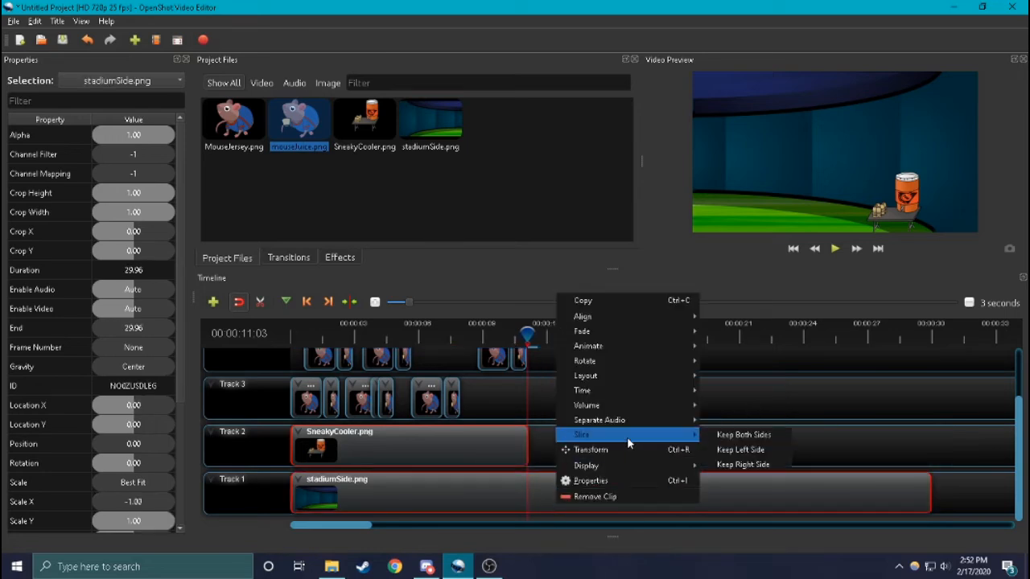
{"action": "left_click", "coordinate": [741, 451]}
- Play back the trimmed animation from the start with the timeline zoomed to 1 second
{"action": "scroll", "coordinate": [562, 433], "scroll_direction": "up", "scroll_amount": 2}
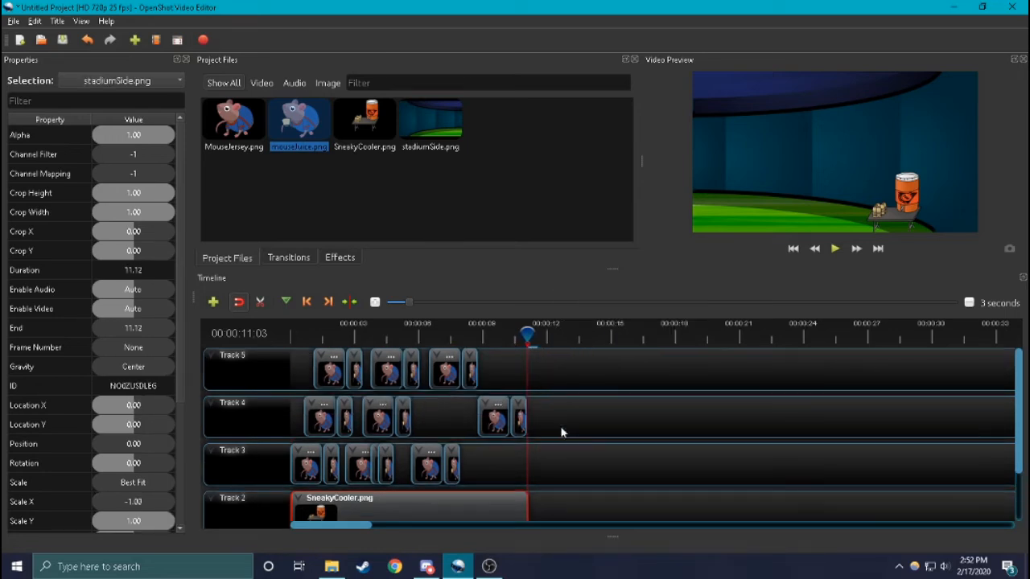
{"action": "left_click_drag", "start_coordinate": [524, 336], "coordinate": [262, 333]}
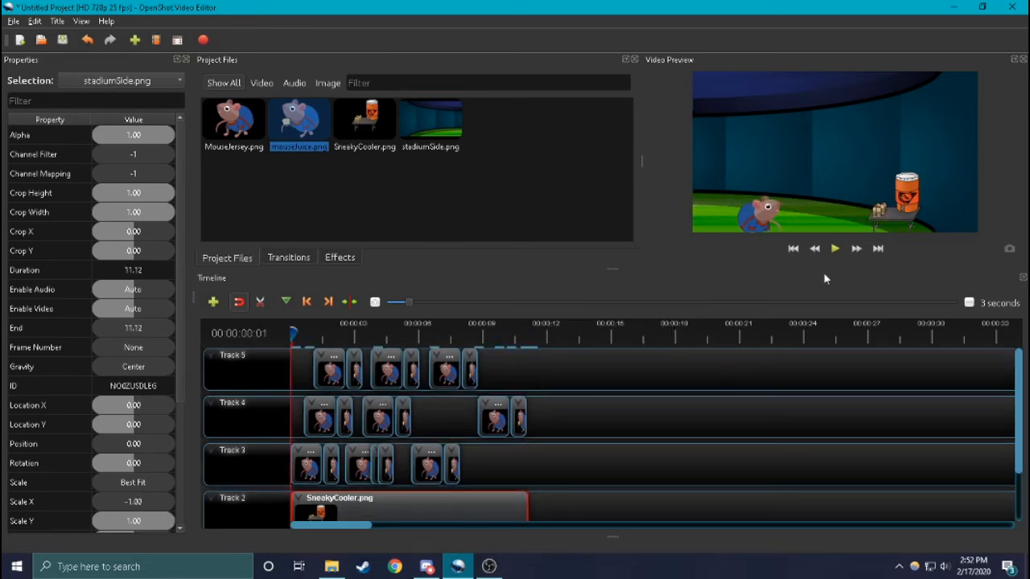
{"action": "left_click", "coordinate": [835, 249]}
{"action": "left_click_drag", "start_coordinate": [408, 302], "coordinate": [390, 302]}
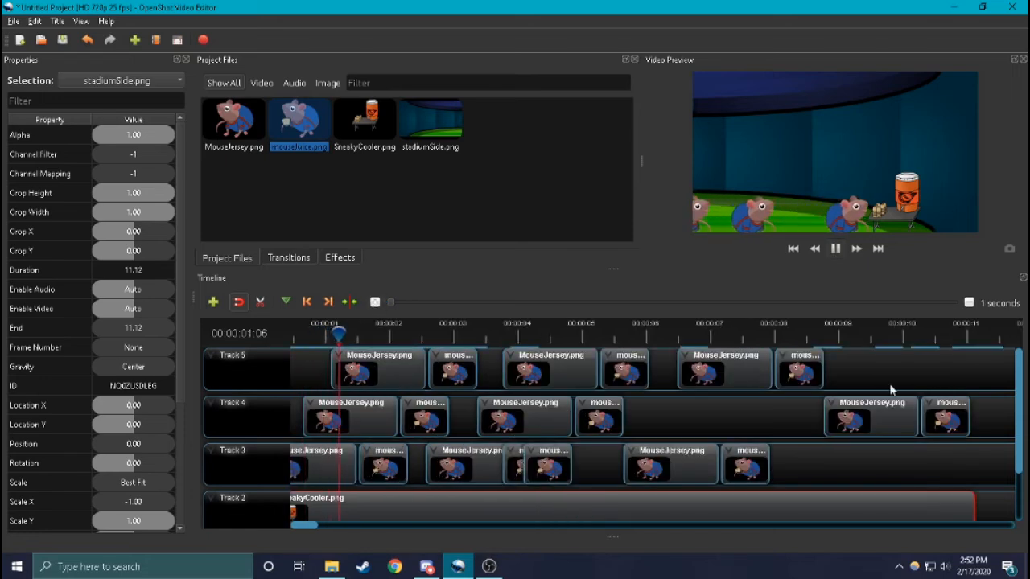
{"action": "left_click_drag", "start_coordinate": [306, 526], "coordinate": [321, 528]}
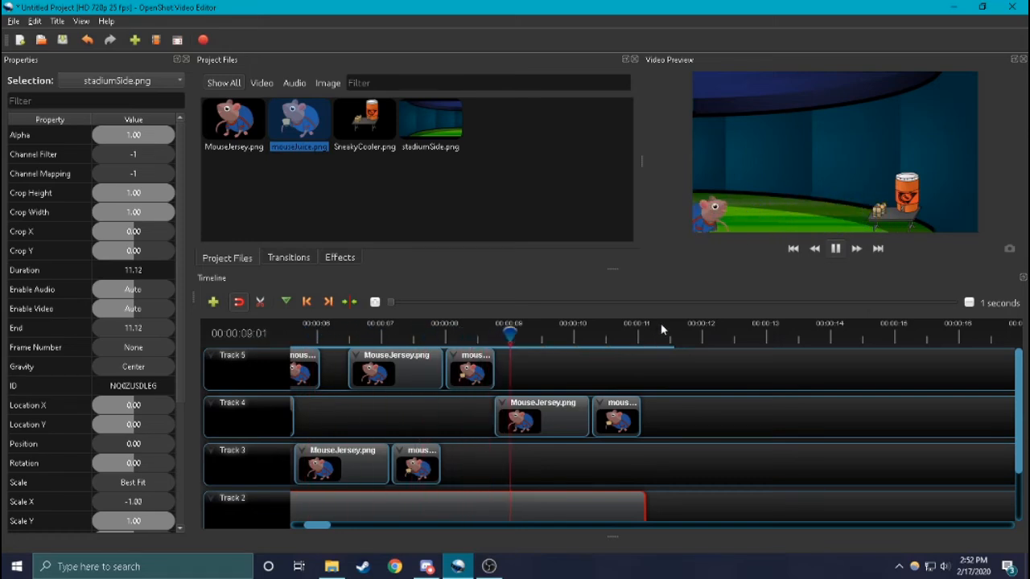
{"action": "left_click", "coordinate": [835, 251]}
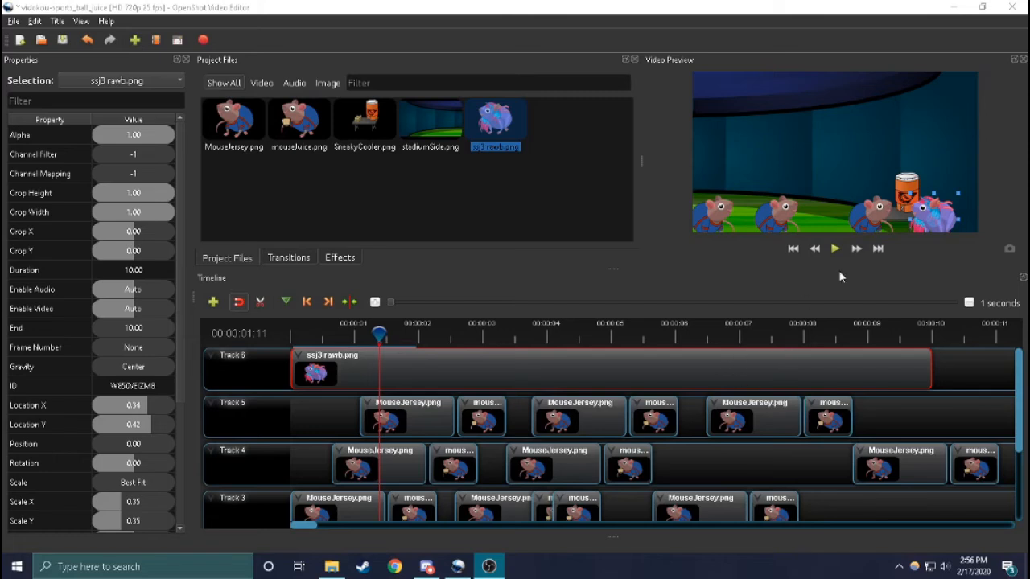
- Insert a Rotation keyframe on the ssj3 rawb.png clip at 00:00:01:11 and set its Rotation to 10 at 00:00:01:14
{"action": "left_click", "coordinate": [387, 361]}
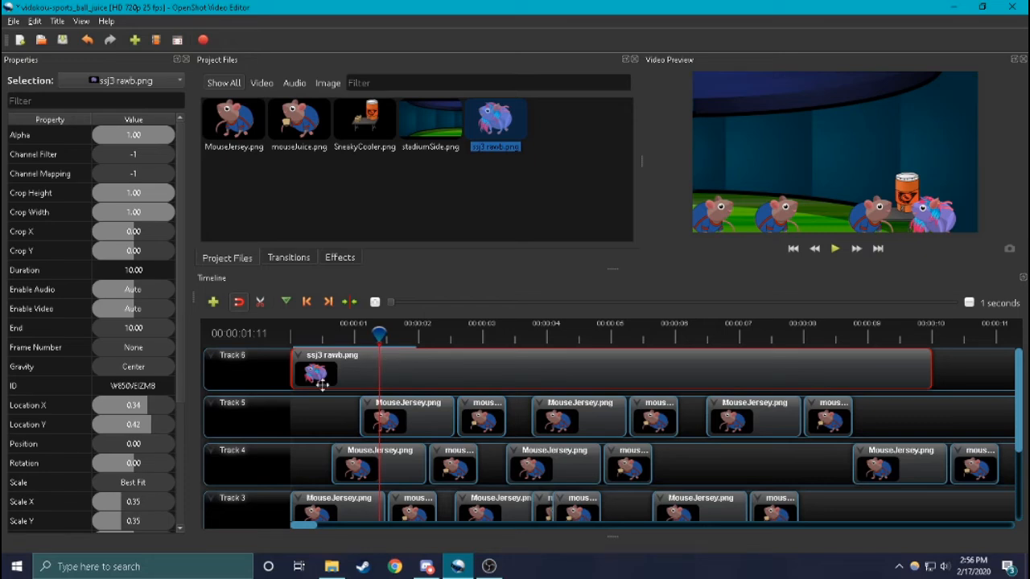
{"action": "left_click", "coordinate": [159, 462]}
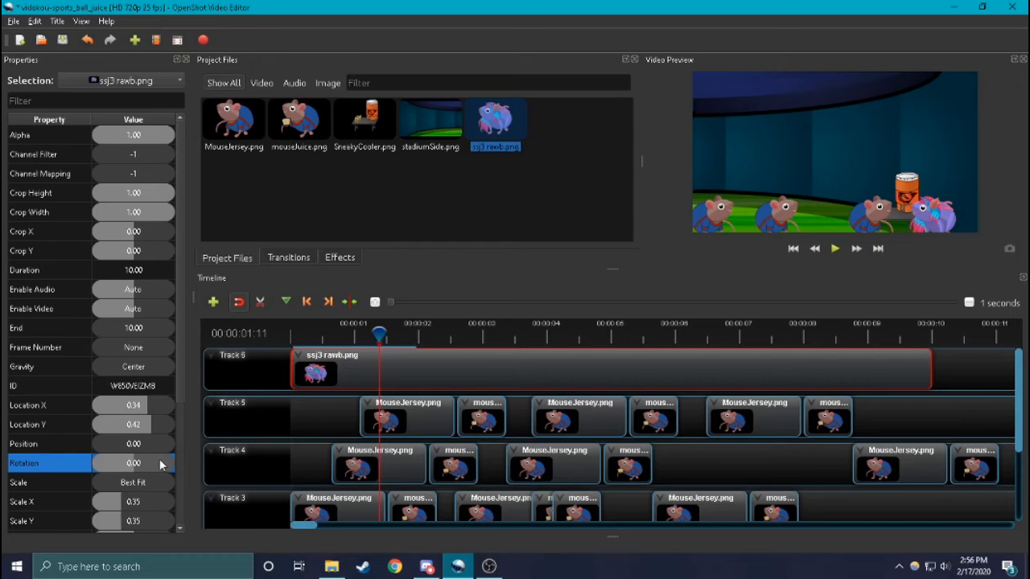
{"action": "right_click", "coordinate": [159, 464]}
{"action": "left_click", "coordinate": [193, 468]}
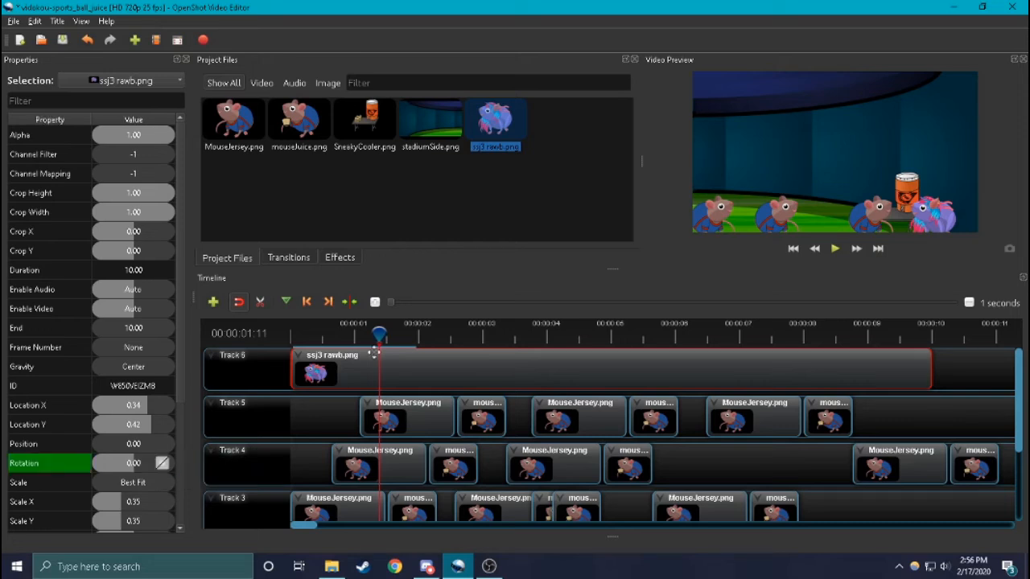
{"action": "left_click_drag", "start_coordinate": [379, 332], "coordinate": [387, 335]}
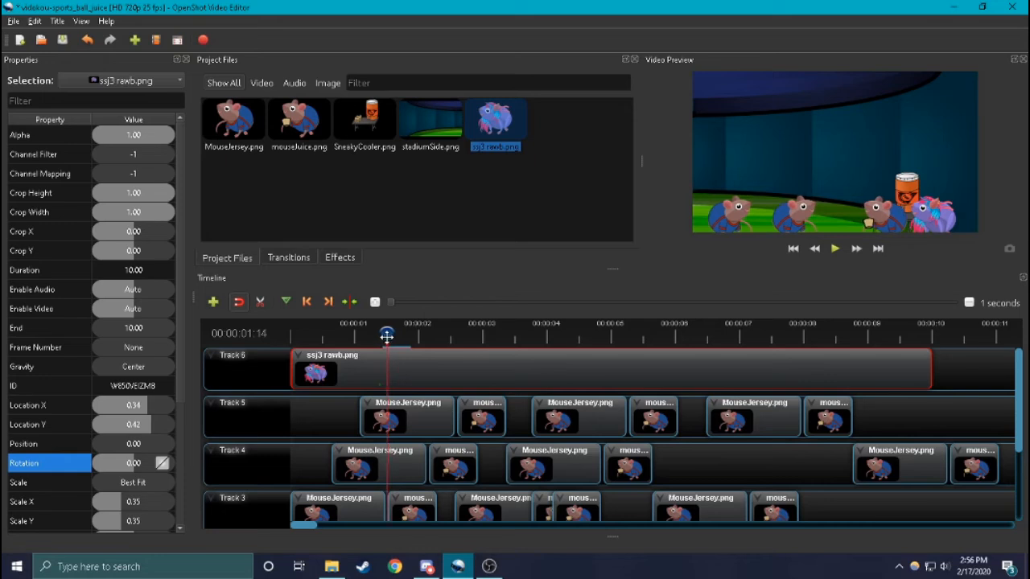
{"action": "double_click", "coordinate": [143, 466]}
{"action": "key", "text": "Return"}
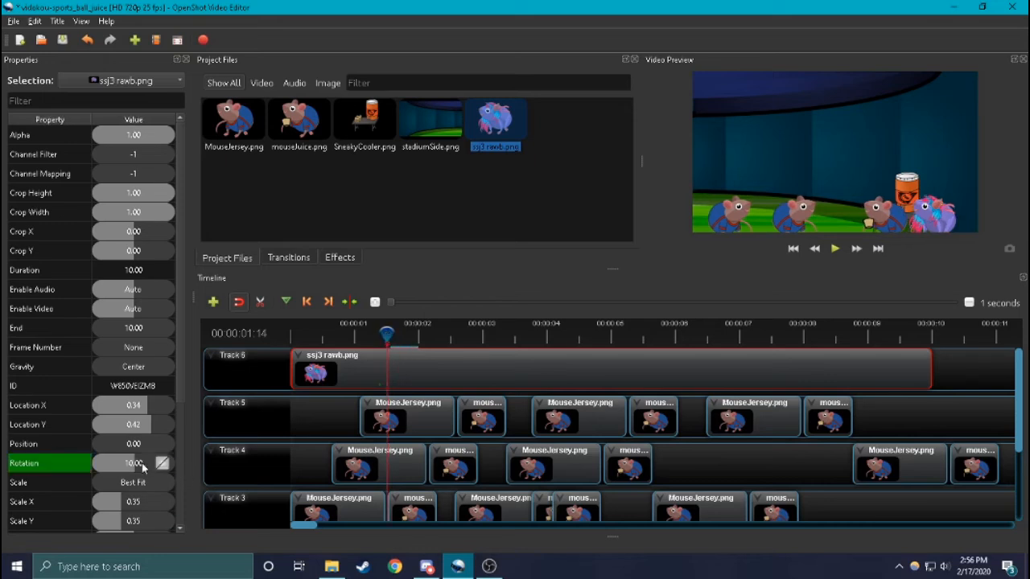
- Set the ssj3 rawb.png clip's Rotation to 0 at 00:00:01:17
{"action": "left_click_drag", "start_coordinate": [387, 335], "coordinate": [395, 333]}
{"action": "double_click", "coordinate": [149, 464]}
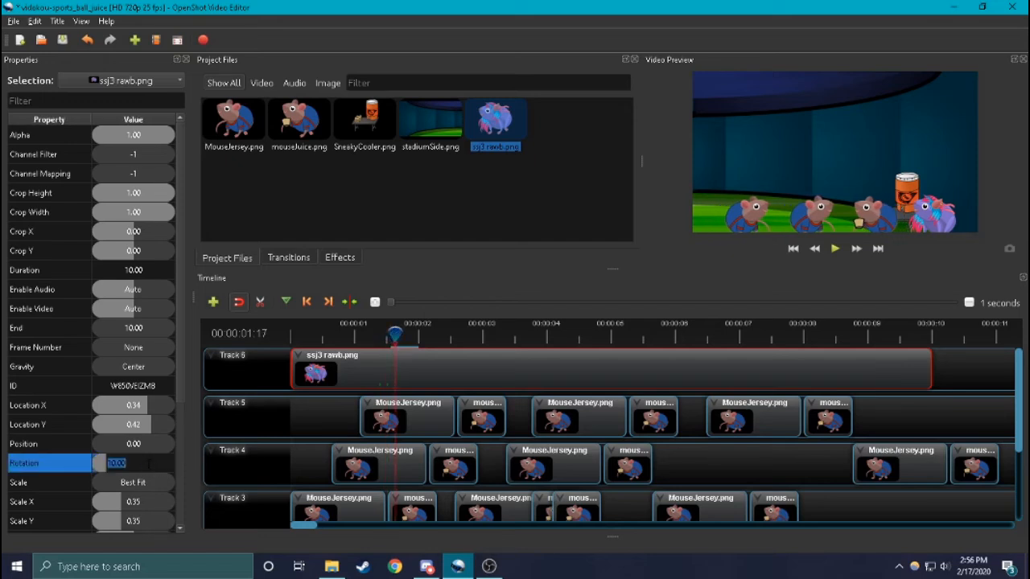
{"action": "key", "text": "Return"}
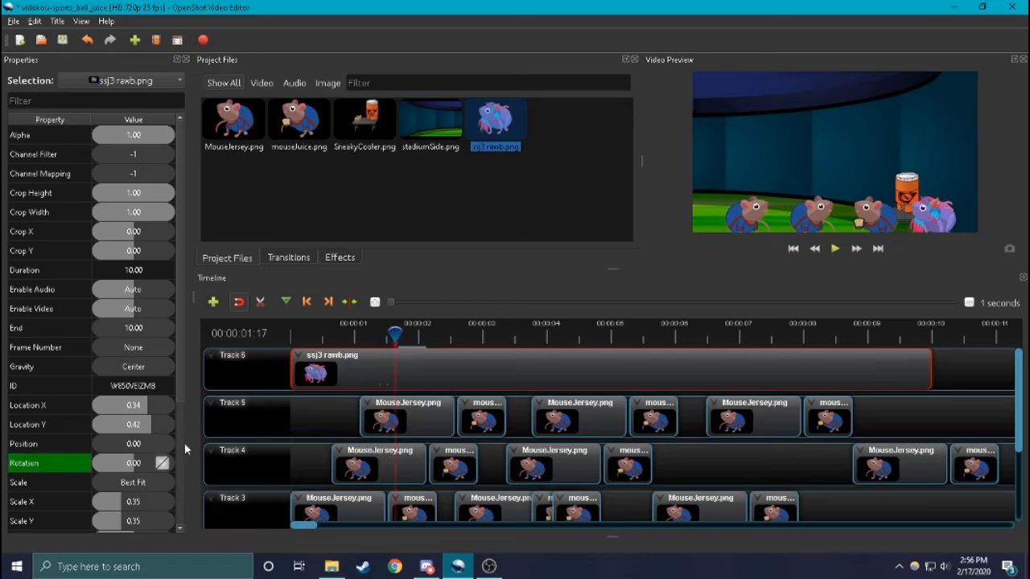
- Delete the short overlapping mouse clip on Track 3 and reselect the ssj3 rawb.png clip
{"action": "left_click_drag", "start_coordinate": [396, 336], "coordinate": [927, 334]}
{"action": "double_click", "coordinate": [133, 462]}
{"action": "scroll", "coordinate": [542, 448], "scroll_direction": "down", "scroll_amount": 2}
{"action": "left_click", "coordinate": [542, 448]}
{"action": "key", "text": "Delete"}
{"action": "scroll", "coordinate": [542, 435], "scroll_direction": "up", "scroll_amount": 2}
{"action": "left_click", "coordinate": [578, 373]}
- Add alternating Rotation keyframes of 0 and 10 along the ssj3 rawb.png clip to make it rock
{"action": "double_click", "coordinate": [133, 464]}
{"action": "type", "text": "0"}
{"action": "double_click", "coordinate": [139, 463]}
{"action": "type", "text": "0"}
{"action": "key", "text": "Return"}
{"action": "double_click", "coordinate": [138, 465]}
{"action": "type", "text": "10"}
{"action": "double_click", "coordinate": [136, 465]}
{"action": "type", "text": "10"}
{"action": "double_click", "coordinate": [135, 464]}
{"action": "type", "text": "0"}
- Lengthen the ssj3 rawb.png clip by about 1 second and set its Rotation to 10 near its end
{"action": "left_click_drag", "start_coordinate": [930, 370], "coordinate": [997, 370]}
{"action": "left_click_drag", "start_coordinate": [927, 334], "coordinate": [949, 334]}
{"action": "double_click", "coordinate": [143, 465]}
{"action": "type", "text": "10"}
- Extend the SneakyCooler.png and stadiumSide.png clips to a common end with ssj3 rawb.png, giving the latter a duration of 11.84
{"action": "left_click_drag", "start_coordinate": [712, 448], "coordinate": [759, 448]}
{"action": "left_click_drag", "start_coordinate": [712, 492], "coordinate": [759, 492]}
{"action": "scroll", "coordinate": [759, 434], "scroll_direction": "up", "scroll_amount": 3}
{"action": "left_click_drag", "start_coordinate": [709, 370], "coordinate": [759, 370]}
- Set the ssj3 rawb.png clip's starting Location Y for the jump to 0.42 at 00:00:11:01
{"action": "mouse_move", "coordinate": [722, 332]}
{"action": "left_mouse_down"}
{"action": "mouse_move", "coordinate": [760, 331]}
{"action": "mouse_move", "coordinate": [700, 336]}
{"action": "mouse_move", "coordinate": [754, 352]}
{"action": "mouse_move", "coordinate": [689, 338]}
{"action": "mouse_move", "coordinate": [716, 338]}
{"action": "mouse_move", "coordinate": [705, 333]}
{"action": "left_mouse_up"}
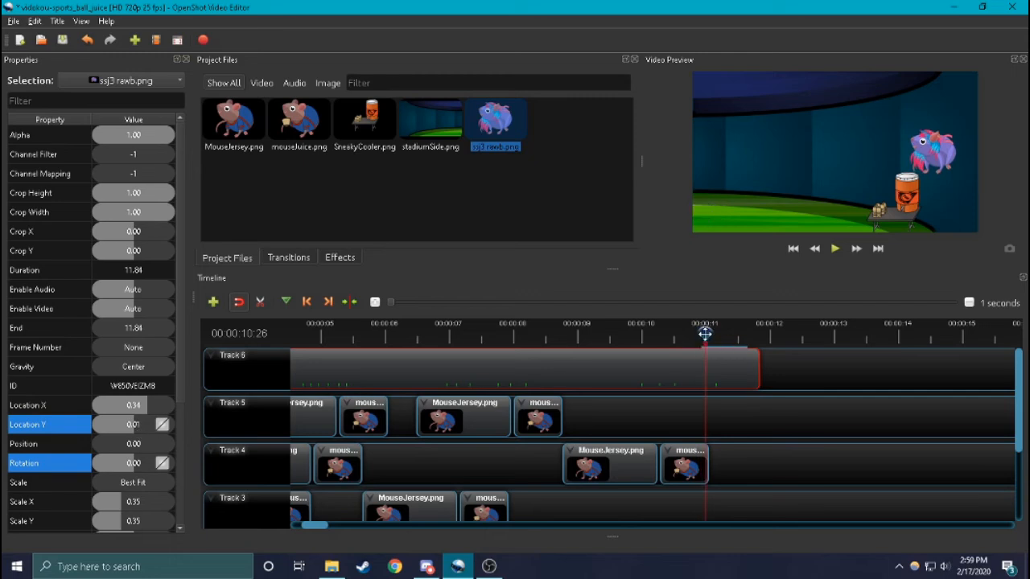
{"action": "double_click", "coordinate": [137, 424]}
{"action": "type", "text": ".1"}
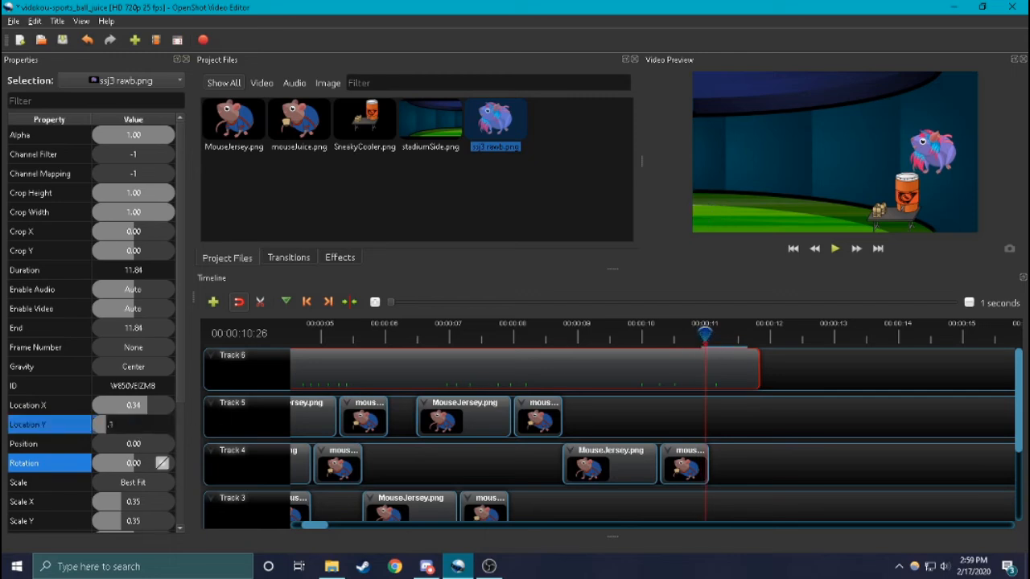
{"action": "key", "text": "Return"}
- Apply the Bezier Ease Out (Quad) curve to the ssj3 rawb.png clip's Location Y at 00:00:11:03
{"action": "key", "text": "Right"}
{"action": "key", "text": "Right"}
{"action": "key", "text": "Right"}
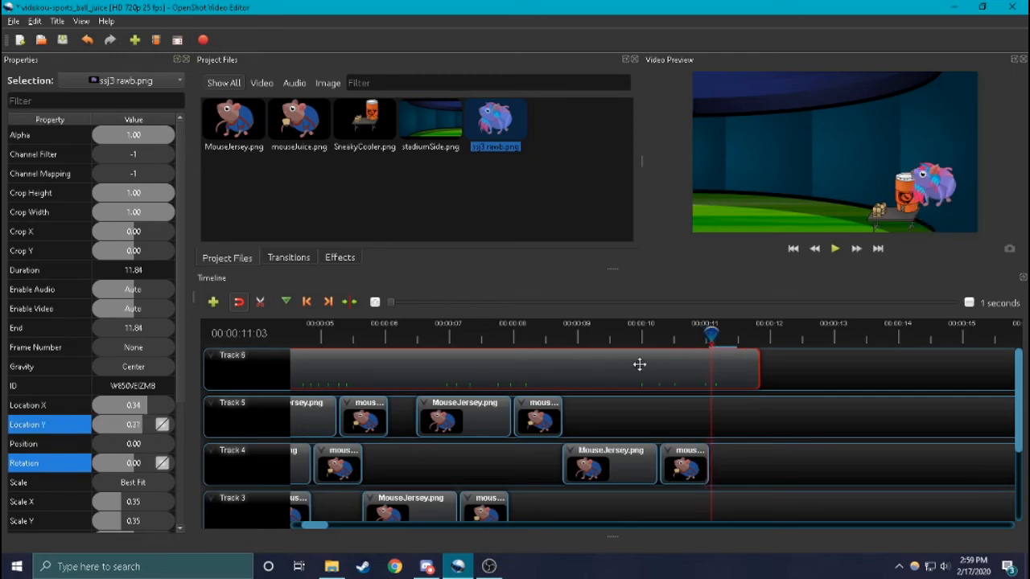
{"action": "key", "text": "Left"}
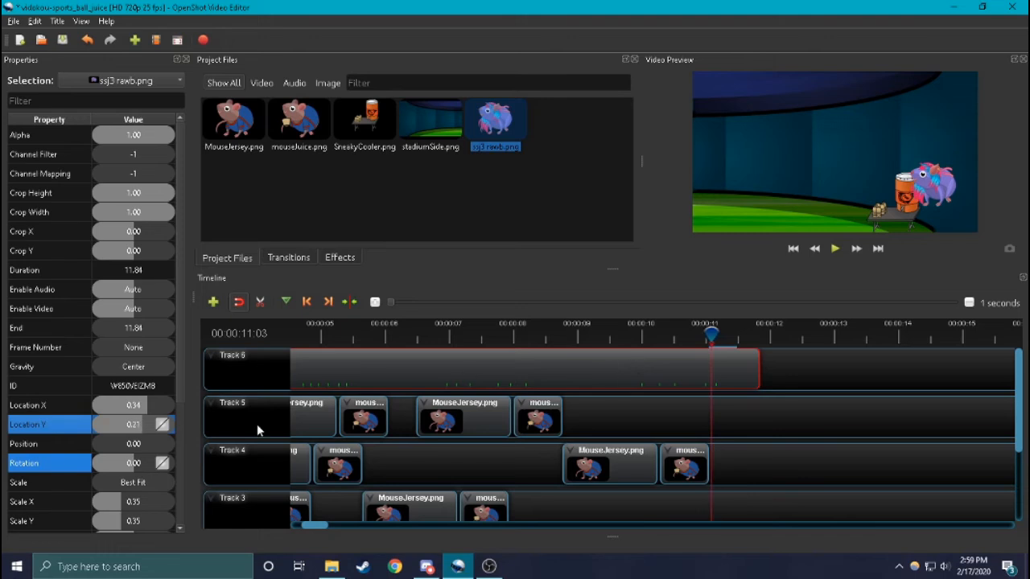
{"action": "right_click", "coordinate": [161, 424]}
{"action": "mouse_move", "coordinate": [213, 430]}
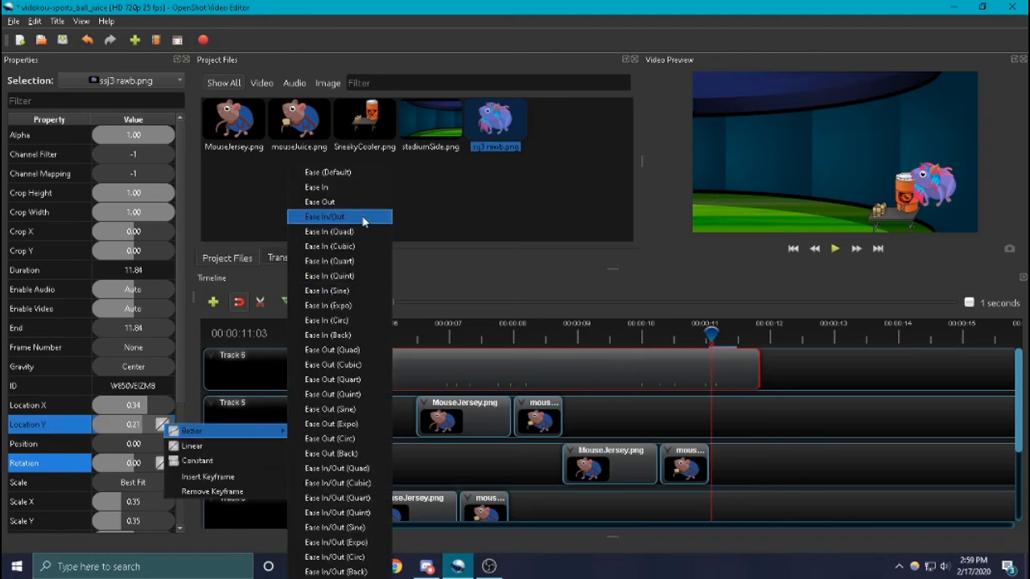
{"action": "left_click", "coordinate": [366, 350]}
- Set the ssj3 rawb.png clip's Location Y to 0.42 at 00:00:11:09 so the character lands
{"action": "key", "text": "Right"}
{"action": "key", "text": "Right"}
{"action": "key", "text": "Right"}
{"action": "key", "text": "Right"}
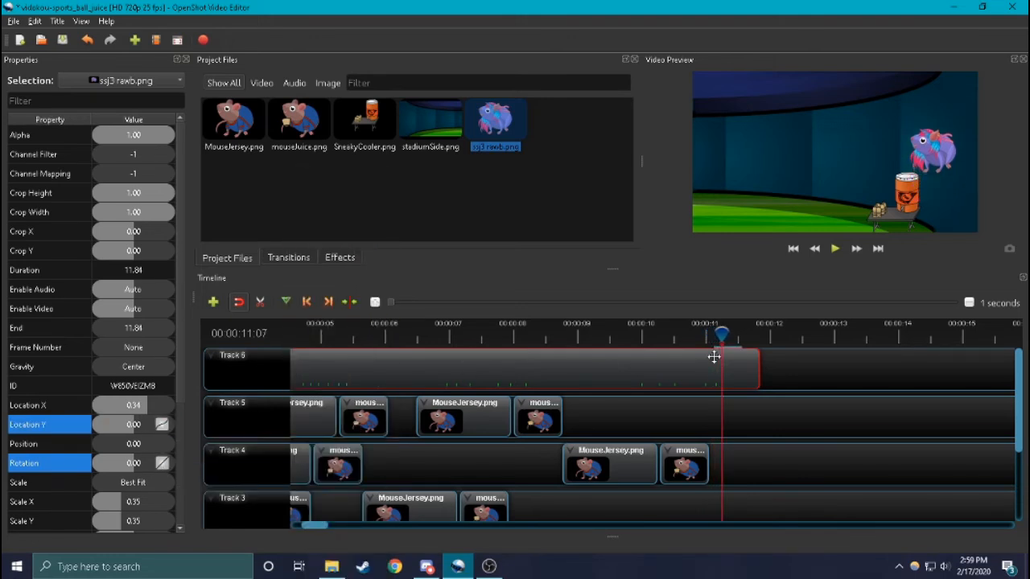
{"action": "key", "text": "Right"}
{"action": "key", "text": "Right"}
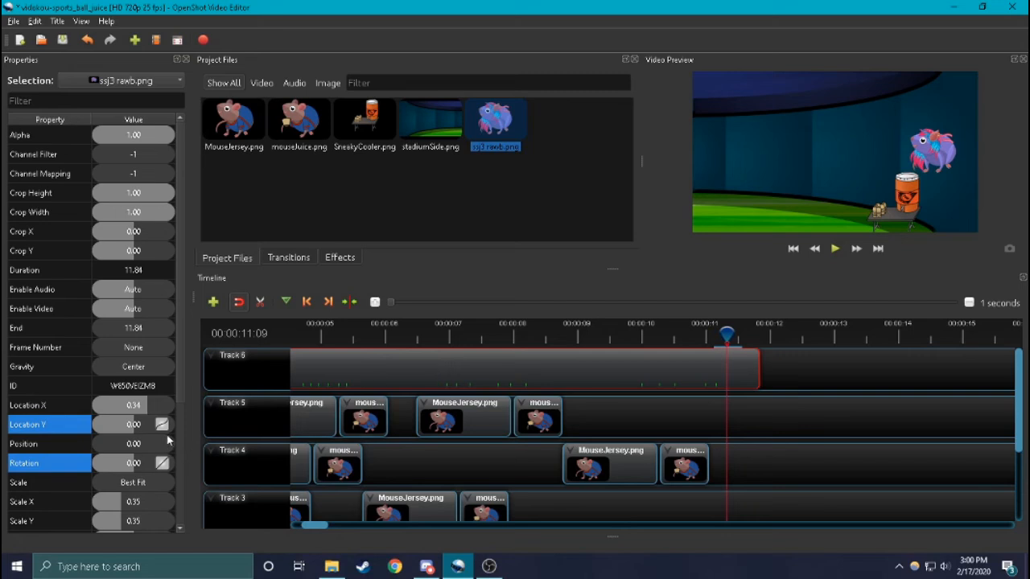
{"action": "double_click", "coordinate": [139, 426]}
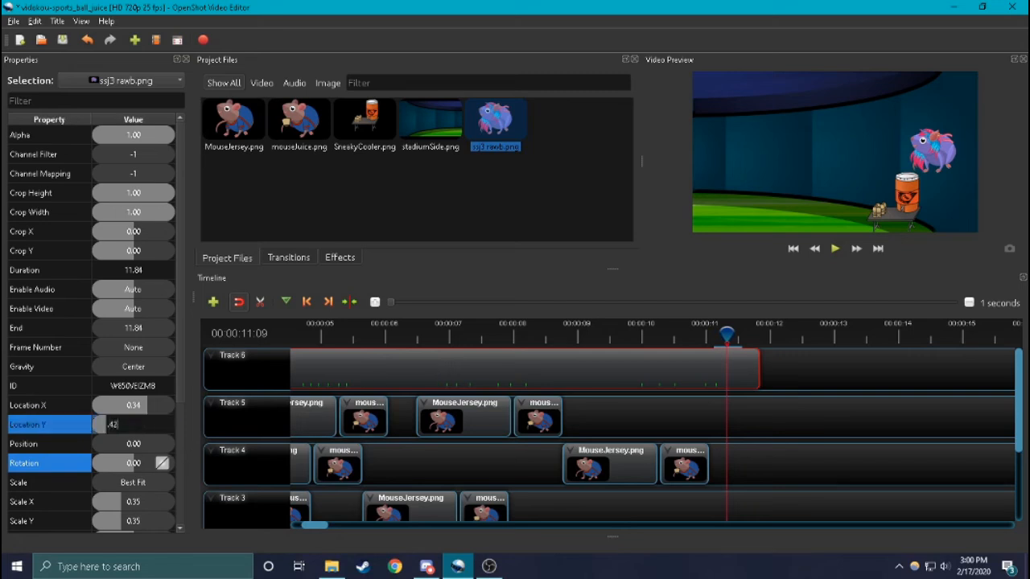
{"action": "key", "text": "Return"}
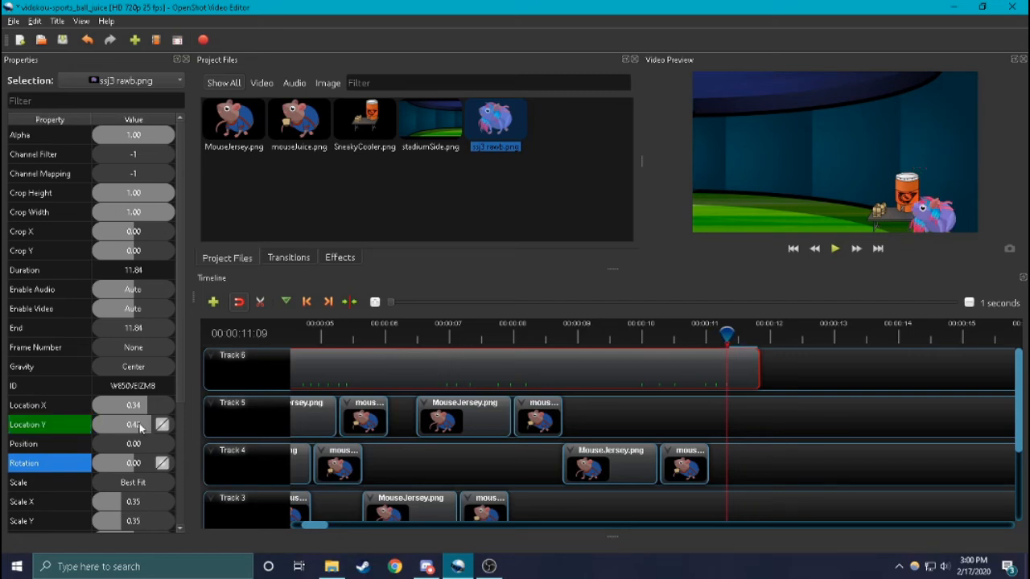
- Apply the Bezier Ease In (Quad) curve to the ssj3 rawb.png clip's Location Y at 00:00:11:07
{"action": "key", "text": "Left"}
{"action": "key", "text": "Left"}
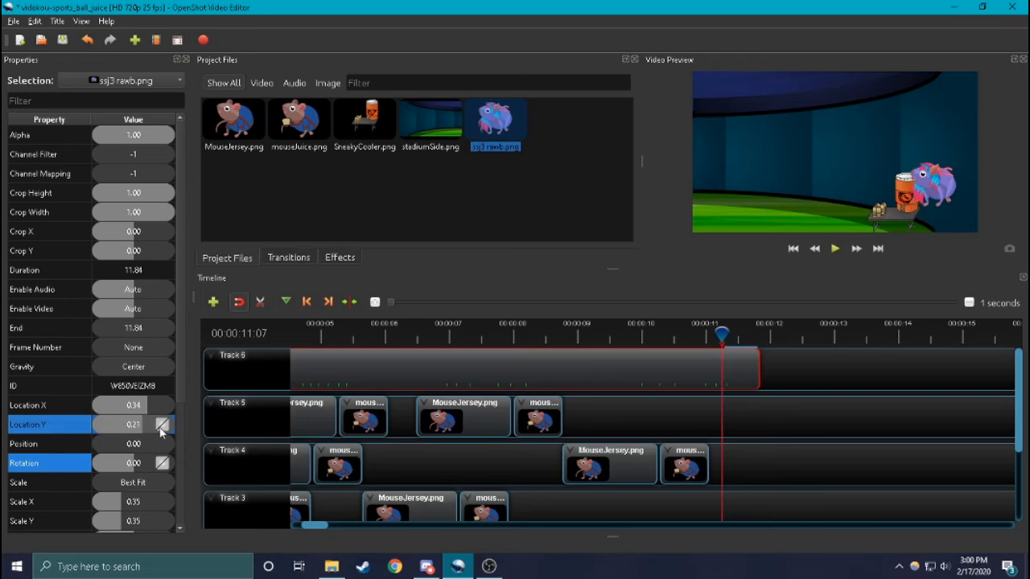
{"action": "right_click", "coordinate": [162, 426]}
{"action": "mouse_move", "coordinate": [201, 432]}
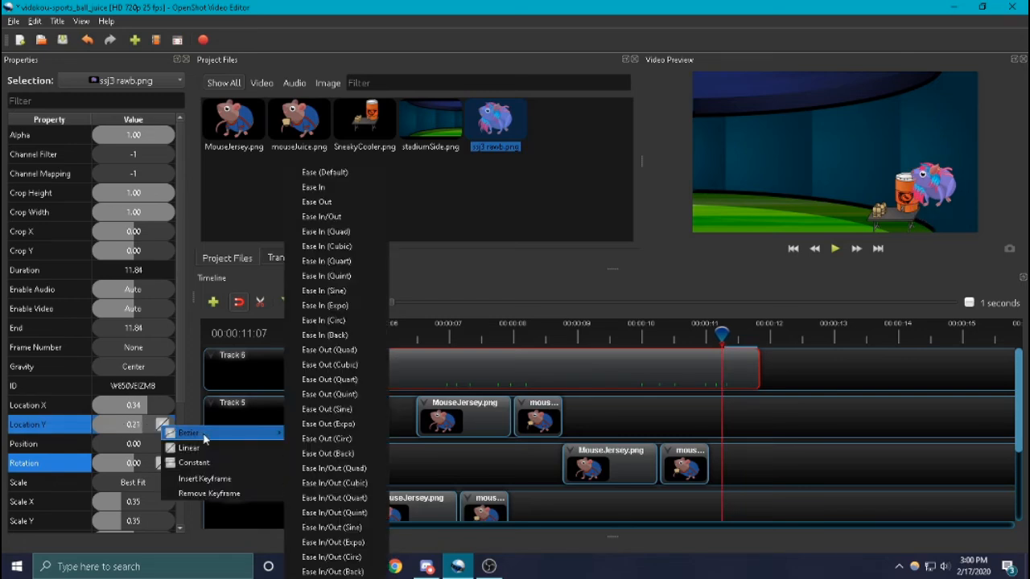
{"action": "left_click", "coordinate": [356, 232]}
- Insert a Rotation keyframe on the ssj3 rawb.png clip at 00:00:11:01, where the jump starts
{"action": "key", "text": "Left"}
{"action": "key", "text": "Left"}
{"action": "key", "text": "Left"}
{"action": "key", "text": "Left"}
{"action": "key", "text": "Left"}
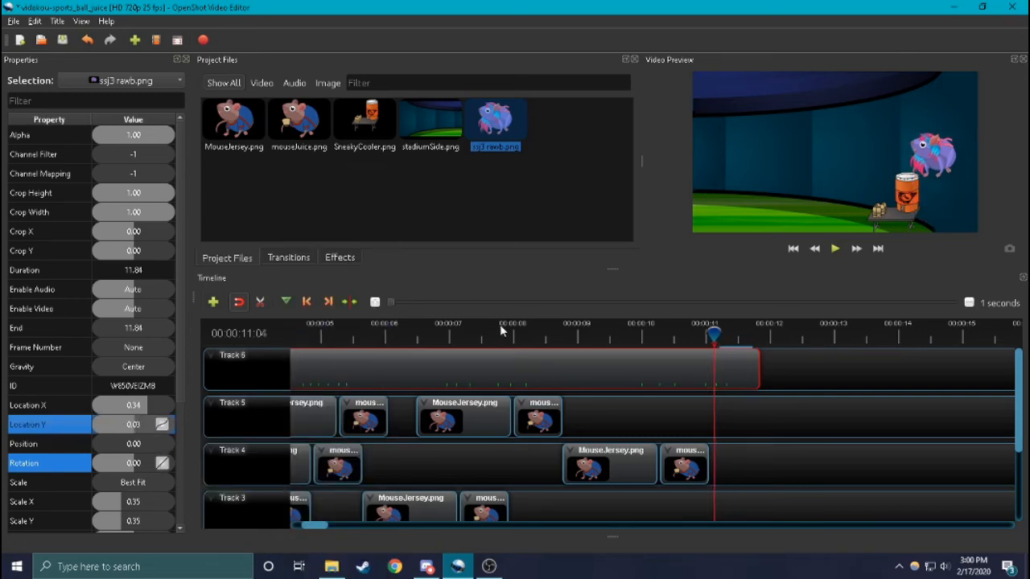
{"action": "key", "text": "Right"}
{"action": "key", "text": "Right"}
{"action": "key", "text": "Left"}
{"action": "key", "text": "Left"}
{"action": "key", "text": "Left"}
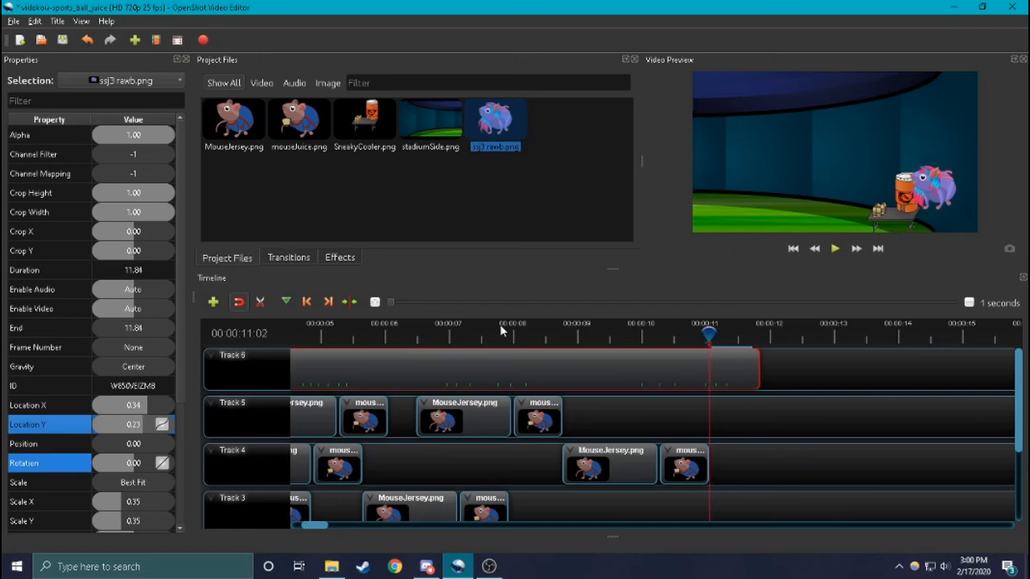
{"action": "right_click", "coordinate": [167, 467]}
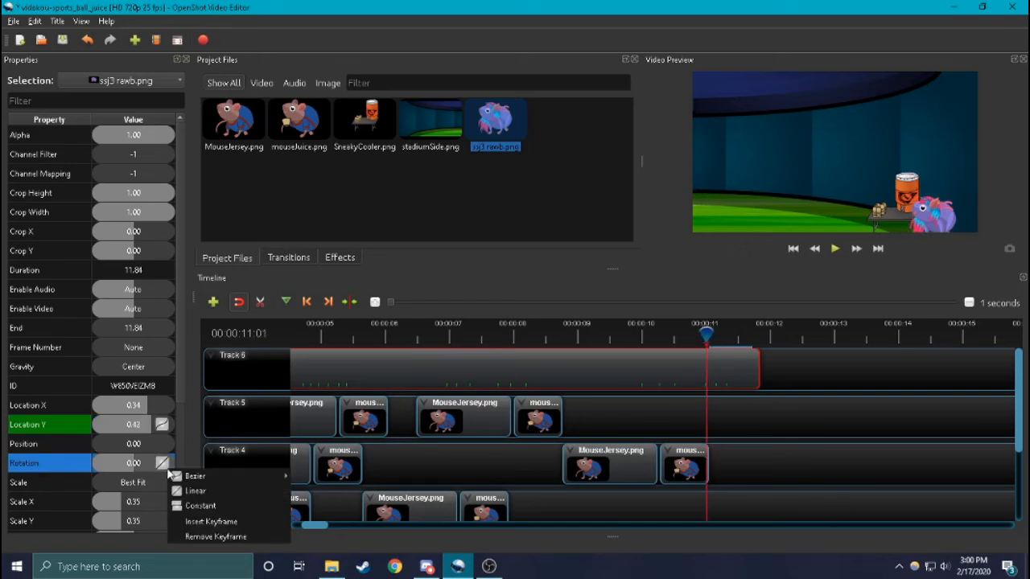
{"action": "left_click", "coordinate": [249, 521]}
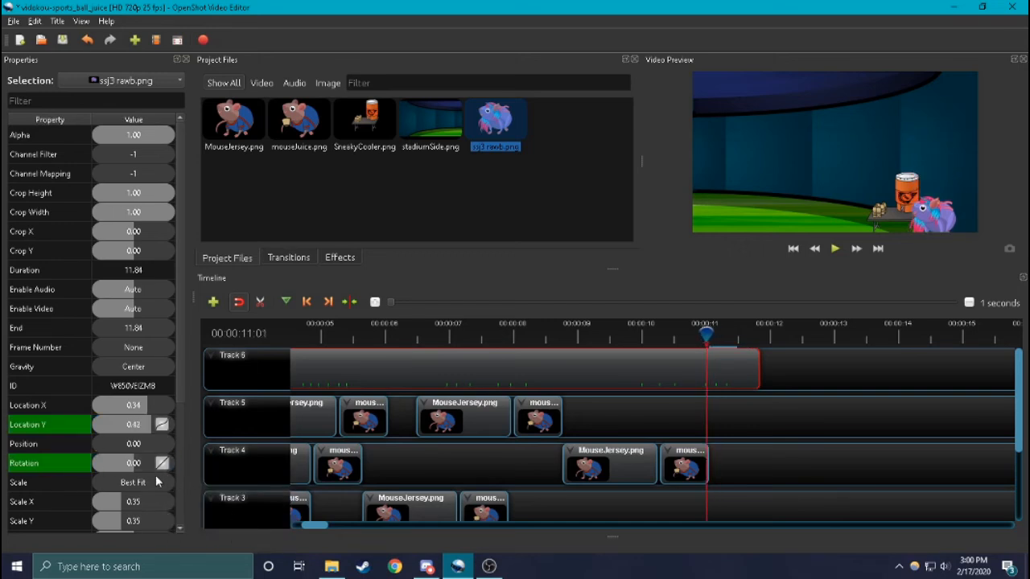
- Set the ssj3 rawb.png clip's Rotation to 360 at 00:00:11:09
{"action": "key", "text": "Right"}
{"action": "key", "text": "Right"}
{"action": "key", "text": "Right"}
{"action": "key", "text": "Right"}
{"action": "key", "text": "Right"}
{"action": "key", "text": "Right"}
{"action": "key", "text": "Right"}
{"action": "key", "text": "Right"}
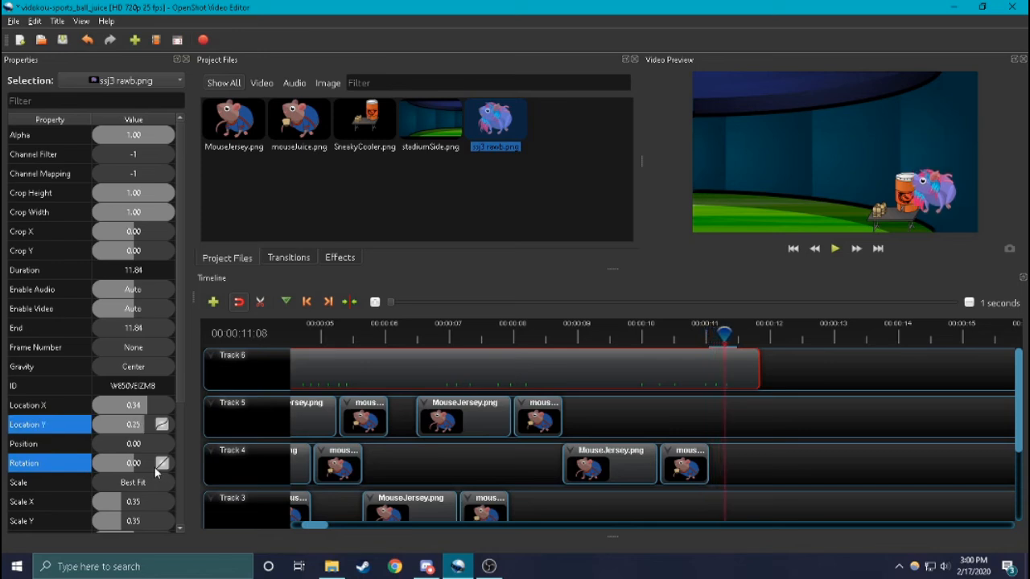
{"action": "double_click", "coordinate": [130, 464]}
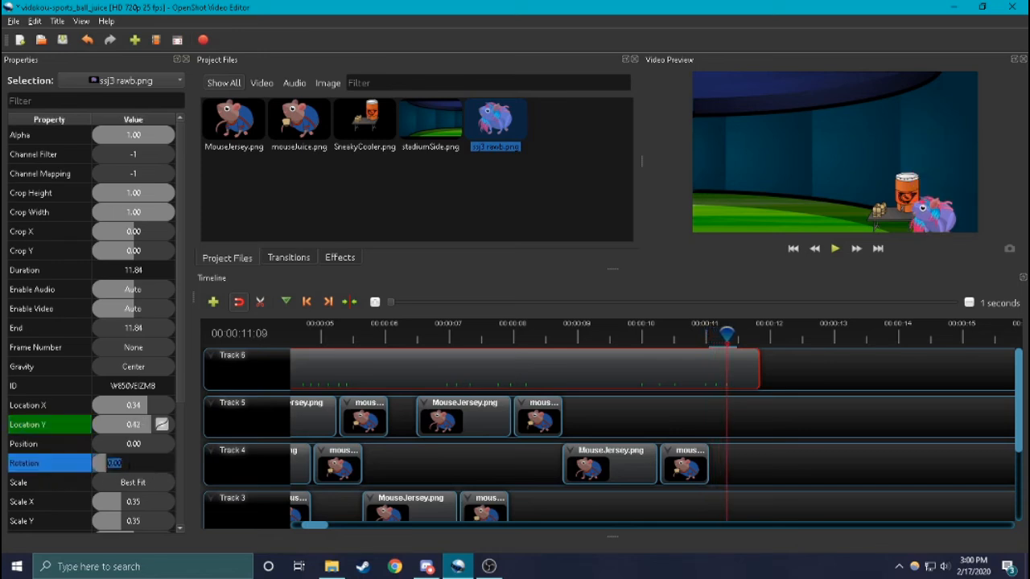
{"action": "type", "text": "360"}
{"action": "key", "text": "Return"}
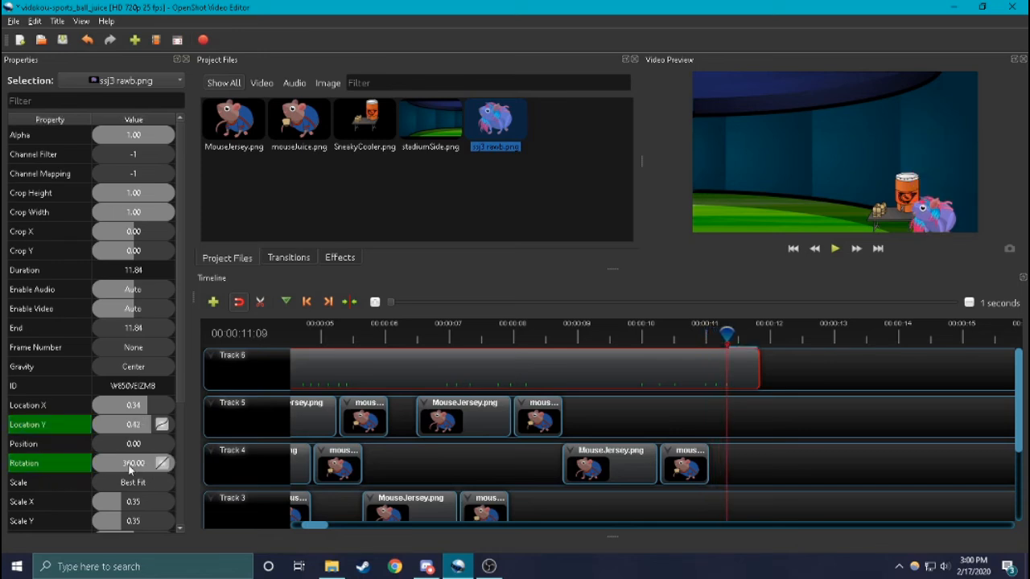
- Step frame by frame between 00:00:11:01 and 00:00:11:09 to check the direction of the character's spin
{"action": "key", "text": "Left"}
{"action": "key", "text": "Left"}
{"action": "key", "text": "Left"}
{"action": "key", "text": "Left"}
{"action": "key", "text": "Left"}
{"action": "key", "text": "Left"}
{"action": "key", "text": "Left"}
{"action": "key", "text": "Left"}
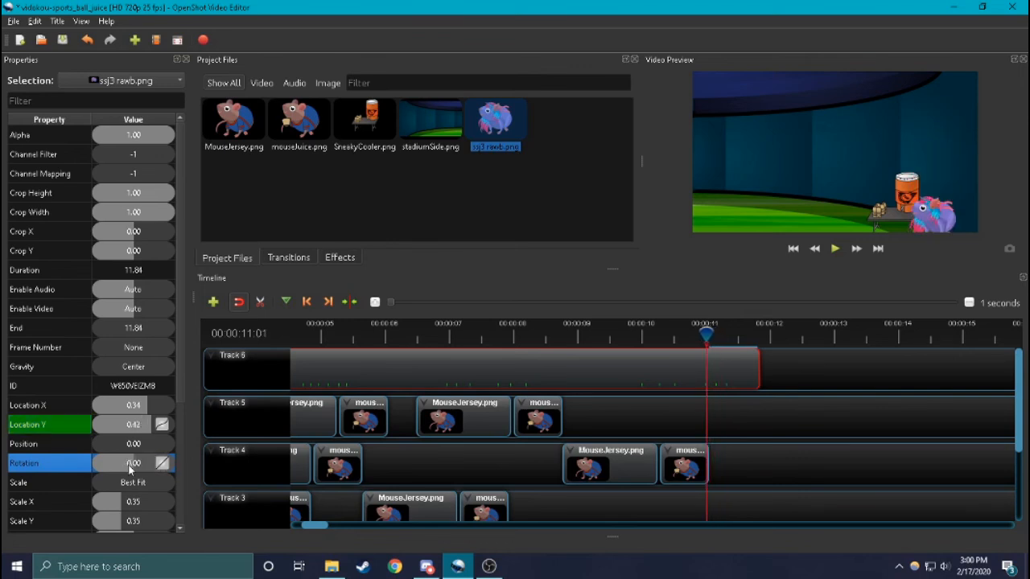
{"action": "key", "text": "Right"}
{"action": "key", "text": "Right"}
{"action": "key", "text": "Right"}
{"action": "key", "text": "Right"}
{"action": "key", "text": "Right"}
{"action": "key", "text": "Right"}
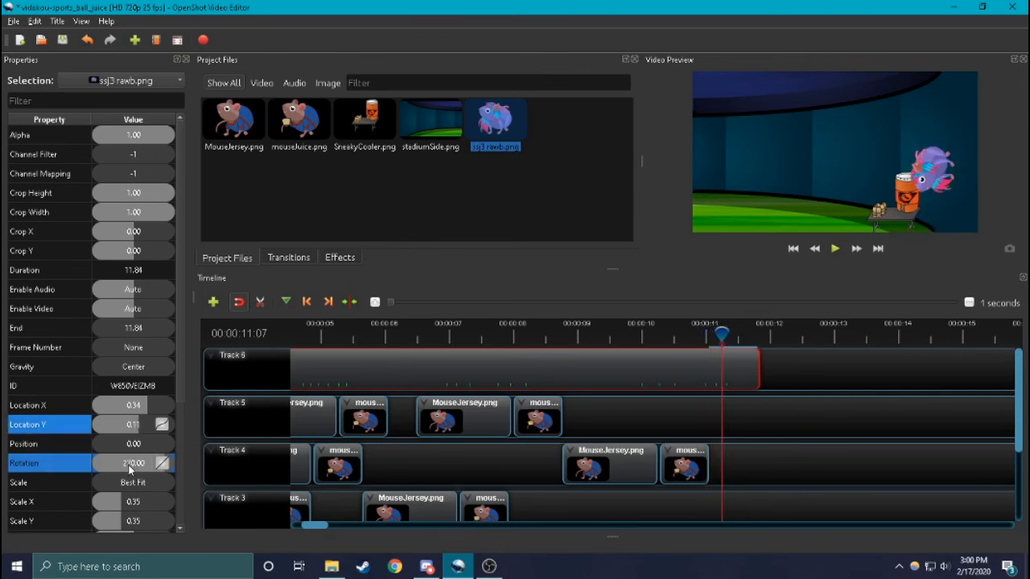
{"action": "key", "text": "Right"}
{"action": "key", "text": "Right"}
{"action": "key", "text": "Left"}
{"action": "key", "text": "Left"}
{"action": "key", "text": "Left"}
- Set the ssj3 rawb.png clip's Rotation to -360 at 00:00:11:09 to reverse the spin
{"action": "key", "text": "Right"}
{"action": "key", "text": "Right"}
{"action": "key", "text": "Right"}
{"action": "double_click", "coordinate": [118, 466]}
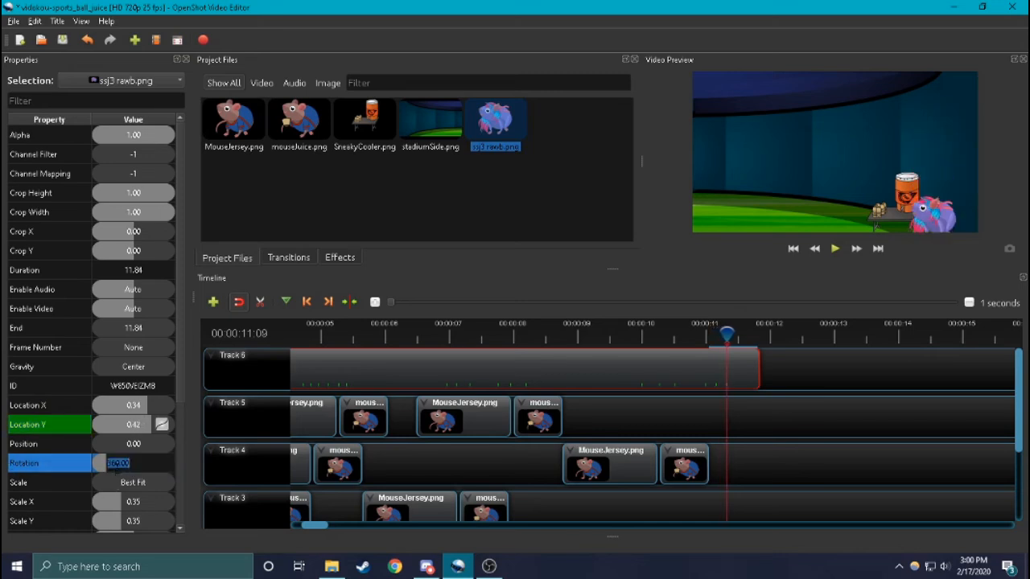
{"action": "type", "text": "-360"}
{"action": "key", "text": "Return"}
- Step back and forth through the frames of the jump to check the reversed spin
{"action": "key", "text": "Left"}
{"action": "key", "text": "Left"}
{"action": "key", "text": "Left"}
{"action": "key", "text": "Left"}
{"action": "key", "text": "Left"}
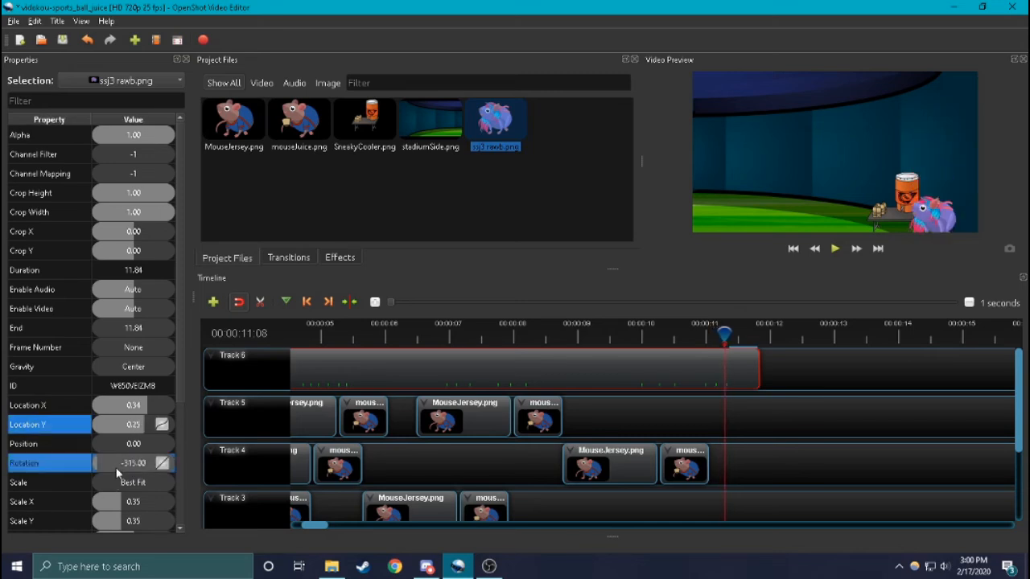
{"action": "key", "text": "Right"}
{"action": "key", "text": "Right"}
{"action": "key", "text": "Right"}
{"action": "key", "text": "Right"}
{"action": "key", "text": "Right"}
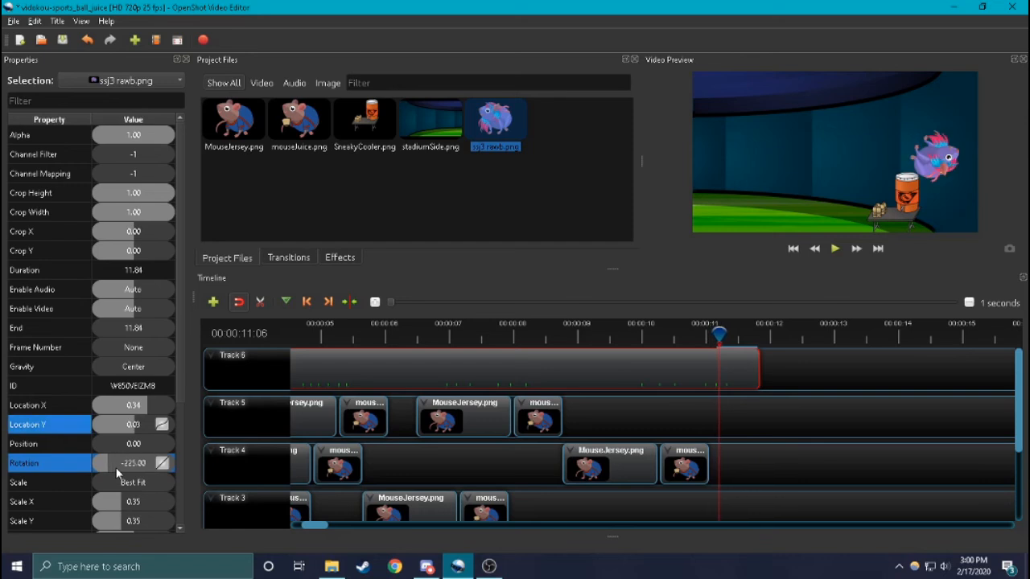
{"action": "key", "text": "Left"}
{"action": "key", "text": "Left"}
- Try setting the ssj3 rawb.png clip's Location X to 0 at 00:00:11:09 and step back through the flip
{"action": "key", "text": "Right"}
{"action": "key", "text": "Right"}
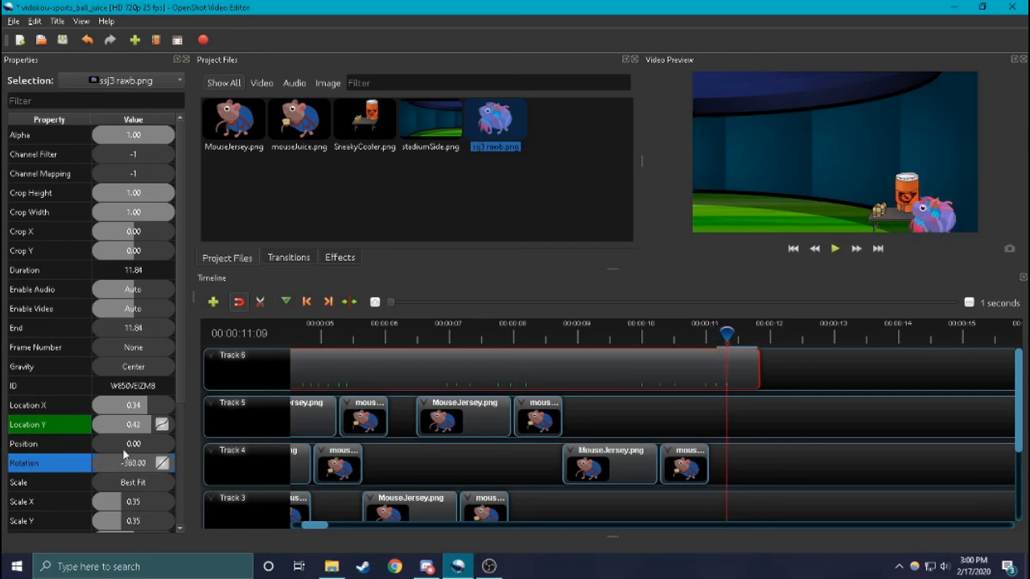
{"action": "key", "text": "Left"}
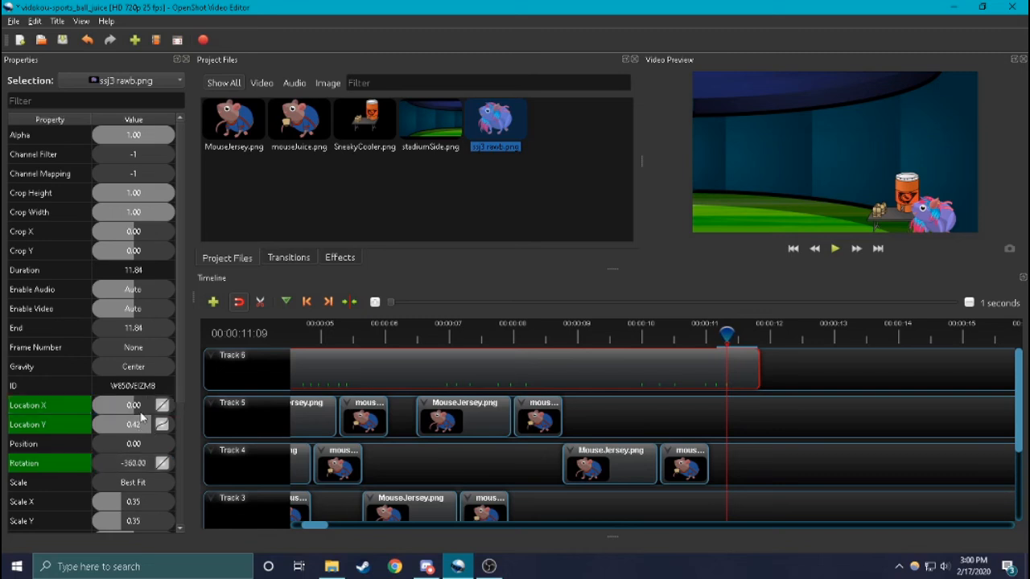
{"action": "key", "text": "Left"}
{"action": "key", "text": "Left"}
{"action": "key", "text": "Left"}
{"action": "key", "text": "Left"}
{"action": "key", "text": "Left"}
{"action": "key", "text": "Left"}
{"action": "key", "text": "Left"}
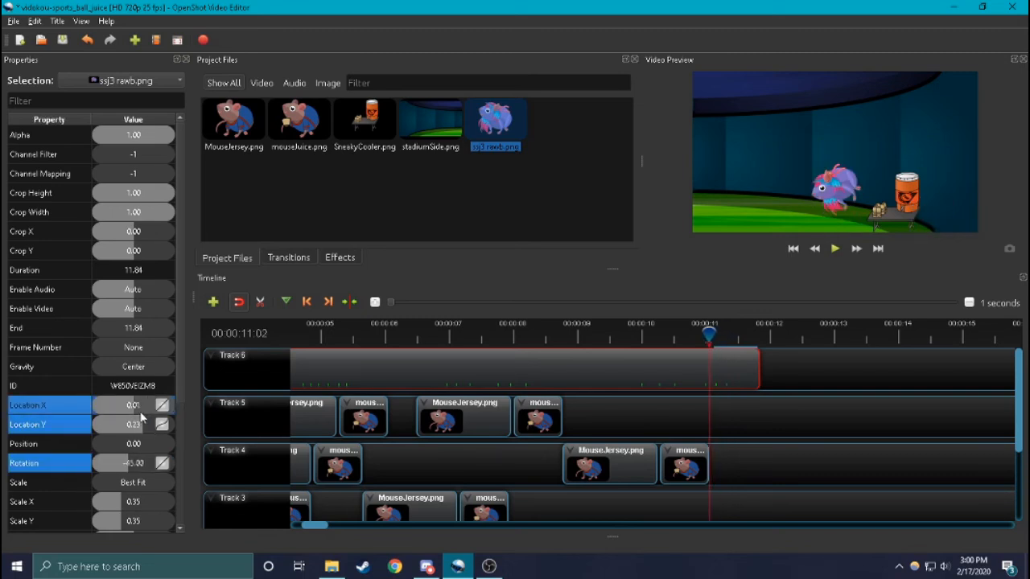
- Step through the flip between 00:00:11:01 and 00:00:11:09 to examine the character's horizontal movement
{"action": "key", "text": "Right"}
{"action": "key", "text": "Right"}
{"action": "key", "text": "Right"}
{"action": "key", "text": "Right"}
{"action": "key", "text": "Right"}
{"action": "key", "text": "Right"}
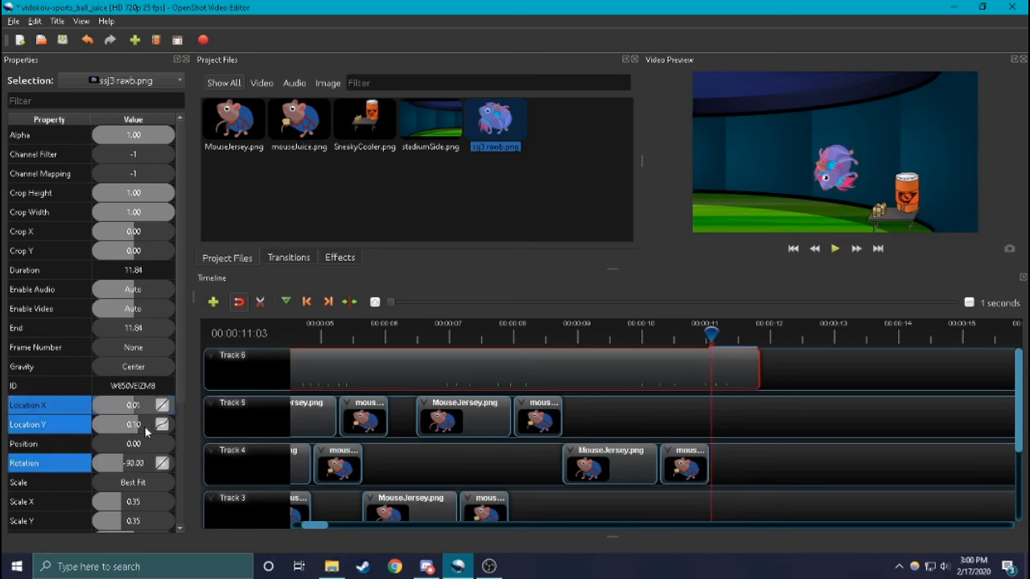
{"action": "key", "text": "Right"}
{"action": "key", "text": "Right"}
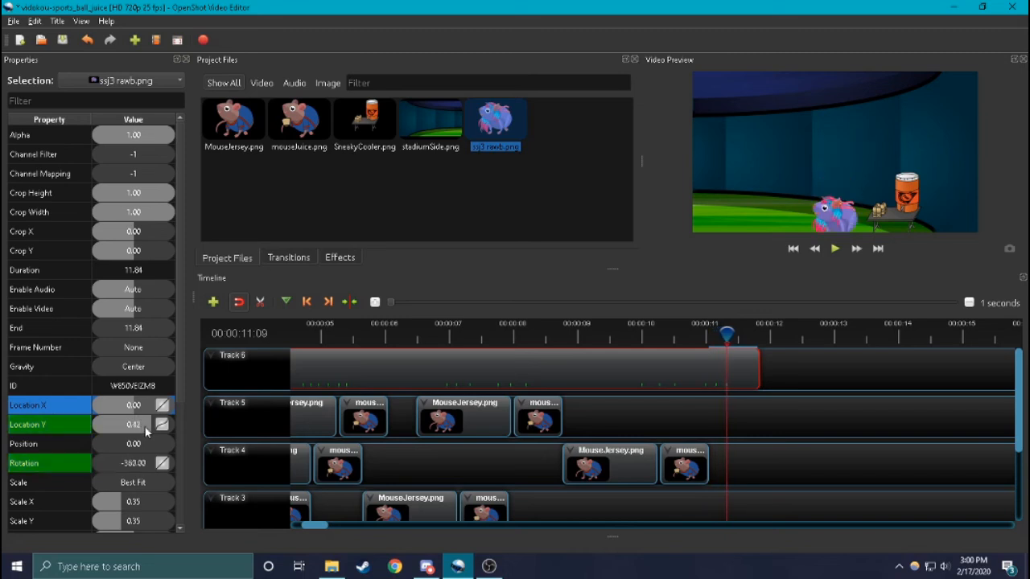
{"action": "key", "text": "Left"}
{"action": "key", "text": "Left"}
{"action": "key", "text": "Left"}
{"action": "key", "text": "Left"}
{"action": "key", "text": "Left"}
{"action": "key", "text": "Left"}
{"action": "key", "text": "Left"}
{"action": "key", "text": "Left"}
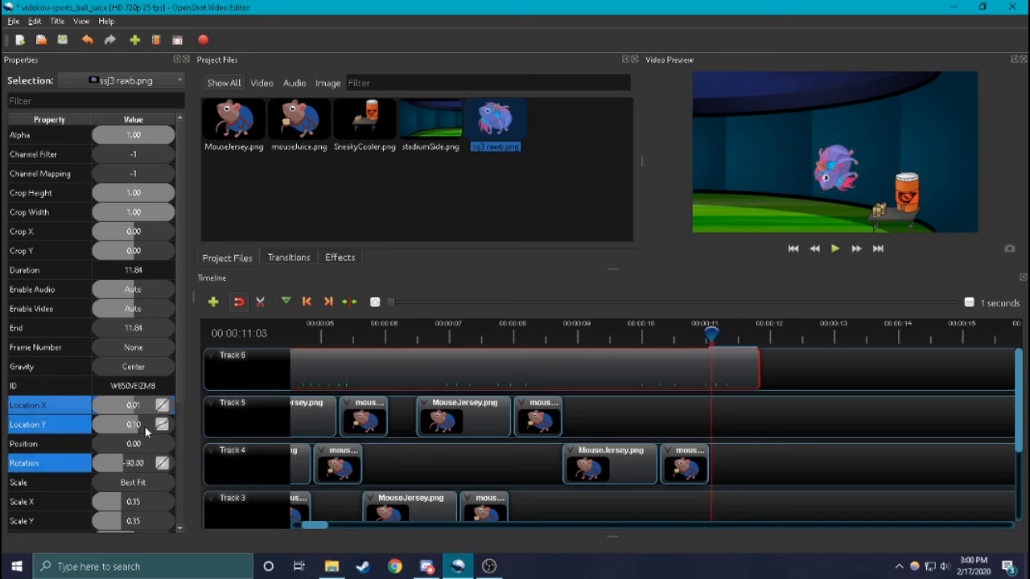
{"action": "key", "text": "Left"}
{"action": "key", "text": "Left"}
{"action": "key", "text": "Right"}
{"action": "key", "text": "Right"}
- Undo the Location X change and add a Location X keyframe of 0.34 on the ssj3 rawb.png clip at 00:00:11:01
{"action": "key", "text": "ctrl+z"}
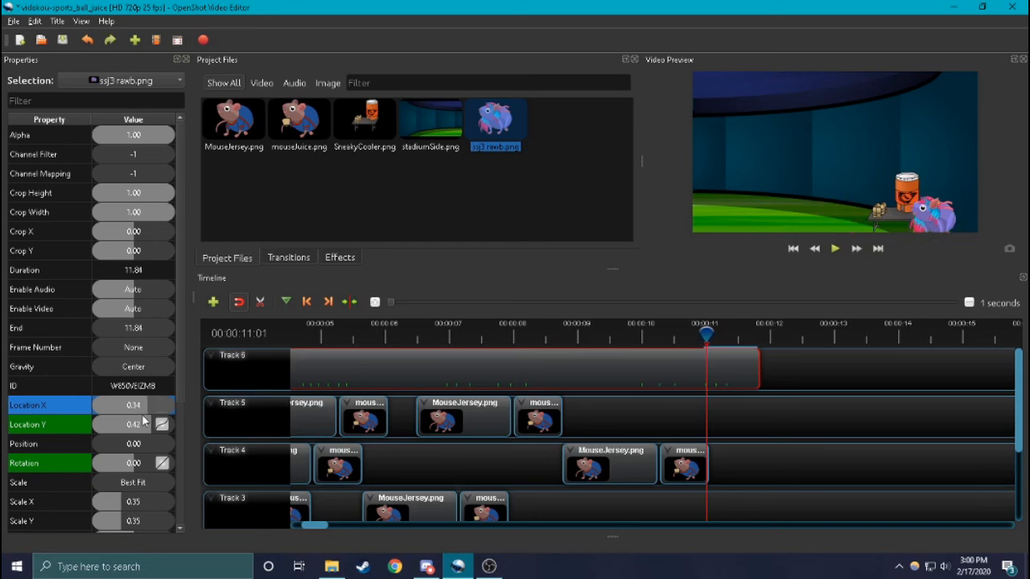
{"action": "double_click", "coordinate": [143, 406]}
{"action": "key", "text": "Escape"}
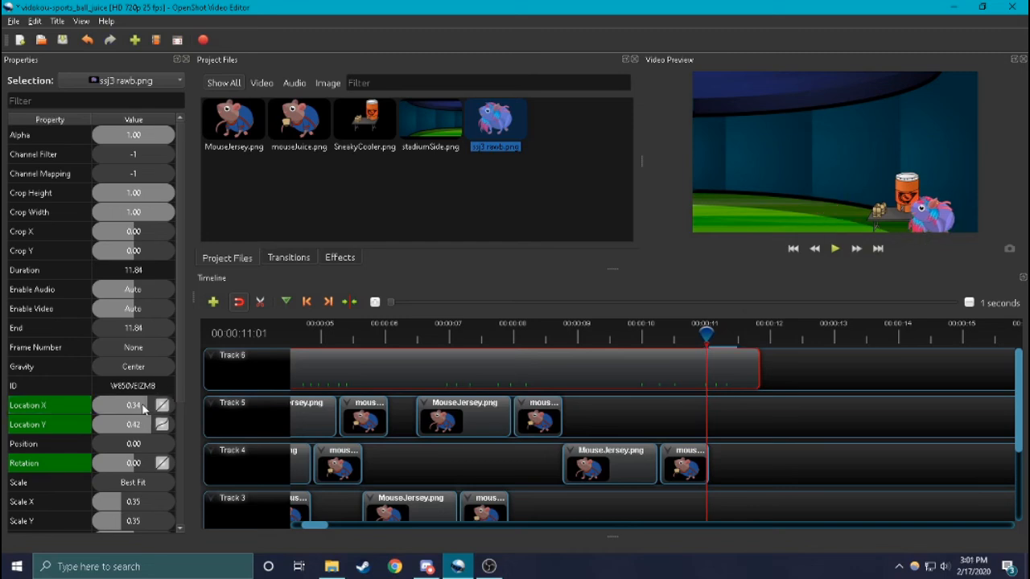
- Set the ssj3 rawb.png clip's Location X to 0 at 00:00:11:09 so the flip travels sideways
{"action": "key", "text": "Right"}
{"action": "key", "text": "Right"}
{"action": "key", "text": "Right"}
{"action": "key", "text": "Right"}
{"action": "key", "text": "Right"}
{"action": "key", "text": "Right"}
{"action": "key", "text": "Right"}
{"action": "key", "text": "Right"}
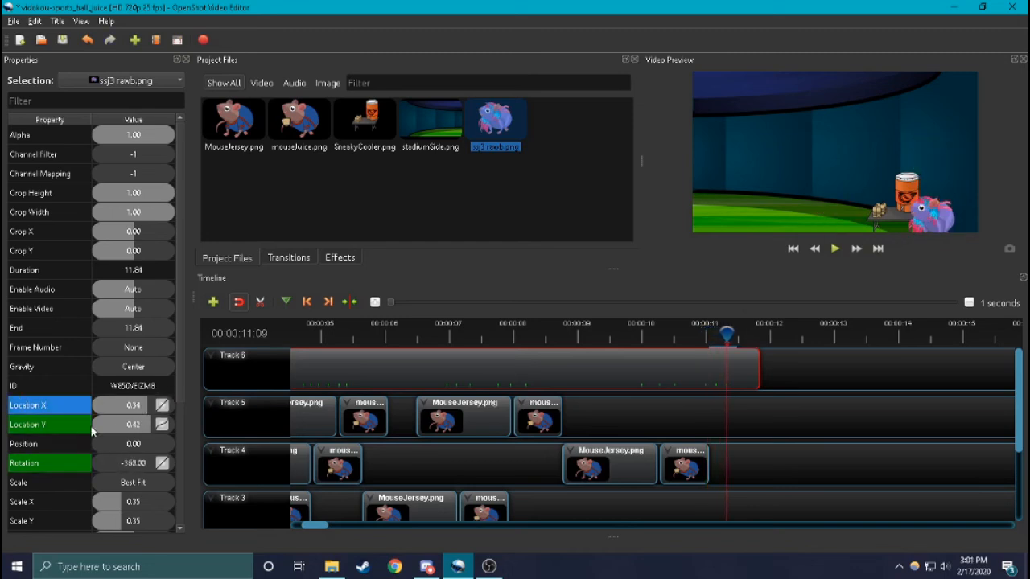
{"action": "double_click", "coordinate": [126, 409]}
{"action": "type", "text": "0"}
{"action": "key", "text": "Return"}
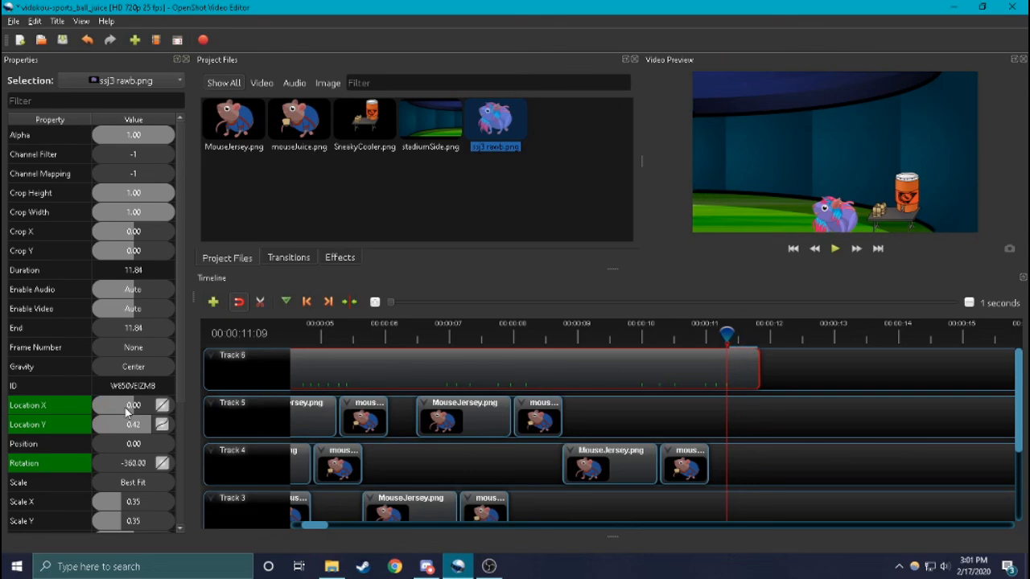
- Step back through the flip from 00:00:11:09 to 00:00:11:02 to examine the character's sideways movement
{"action": "key", "text": "Left"}
{"action": "key", "text": "Left"}
{"action": "key", "text": "Left"}
{"action": "key", "text": "Left"}
{"action": "key", "text": "Left"}
{"action": "key", "text": "Left"}
{"action": "key", "text": "Left"}
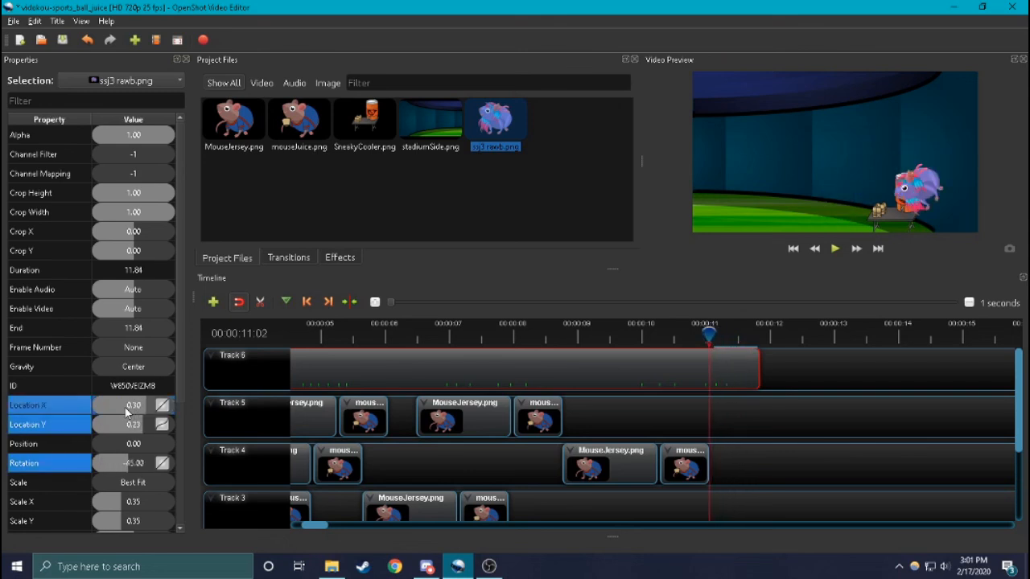
- Set the ssj3 rawb.png clip's Location X to -0.6 at 00:00:11:22 so the character exits the scene
{"action": "key", "text": "Right"}
{"action": "key", "text": "Right"}
{"action": "key", "text": "Right"}
{"action": "key", "text": "Right"}
{"action": "key", "text": "Right"}
{"action": "key", "text": "Right"}
{"action": "key", "text": "Right"}
{"action": "key", "text": "Right"}
{"action": "key", "text": "Right"}
{"action": "key", "text": "Right"}
{"action": "key", "text": "Right"}
{"action": "key", "text": "Right"}
{"action": "key", "text": "Right"}
{"action": "key", "text": "Right"}
{"action": "key", "text": "Right"}
{"action": "key", "text": "Right"}
{"action": "key", "text": "Right"}
{"action": "key", "text": "Right"}
{"action": "key", "text": "Right"}
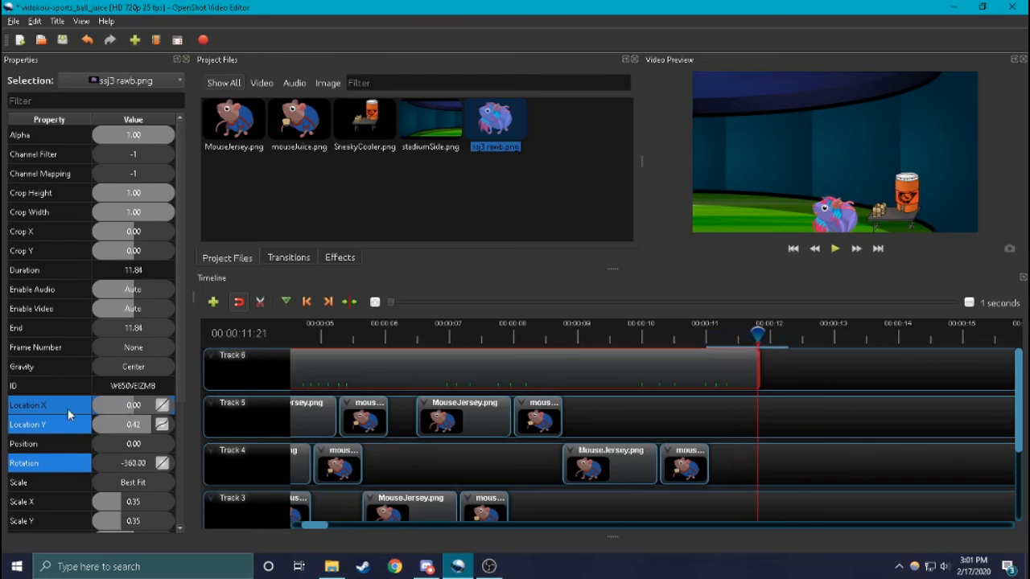
{"action": "key", "text": "Right"}
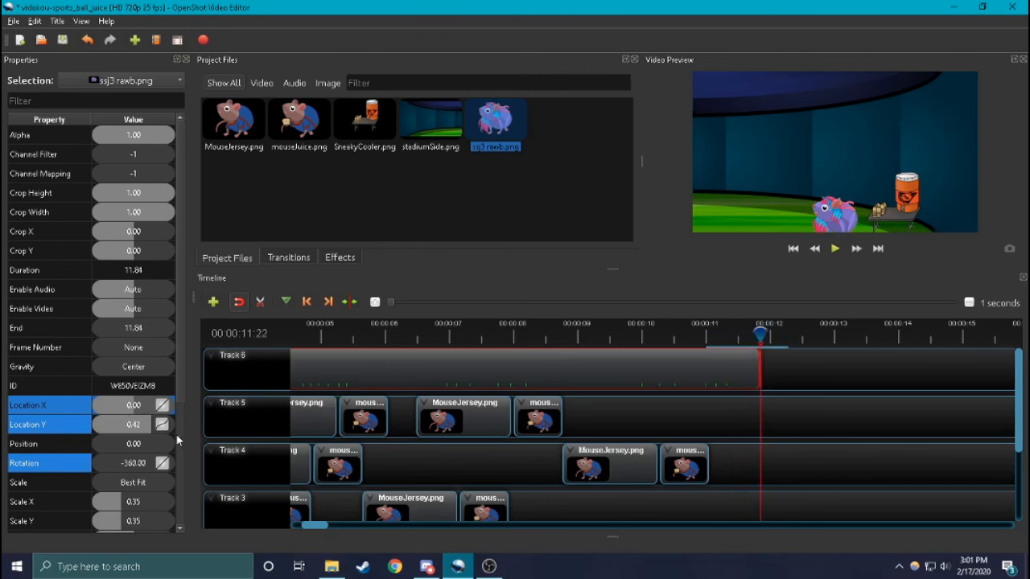
{"action": "double_click", "coordinate": [138, 412]}
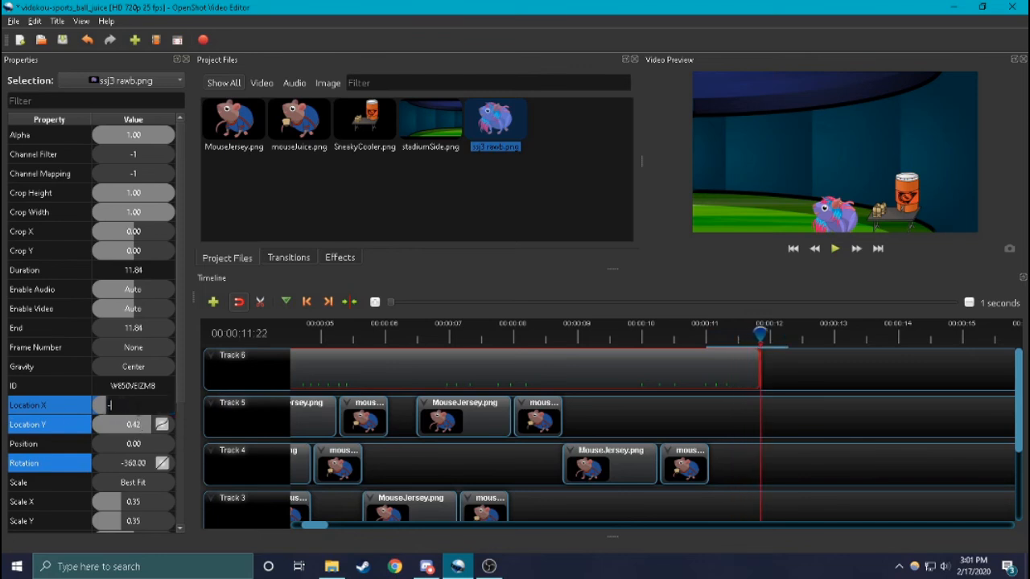
{"action": "type", "text": "-0.6"}
{"action": "key", "text": "Return"}
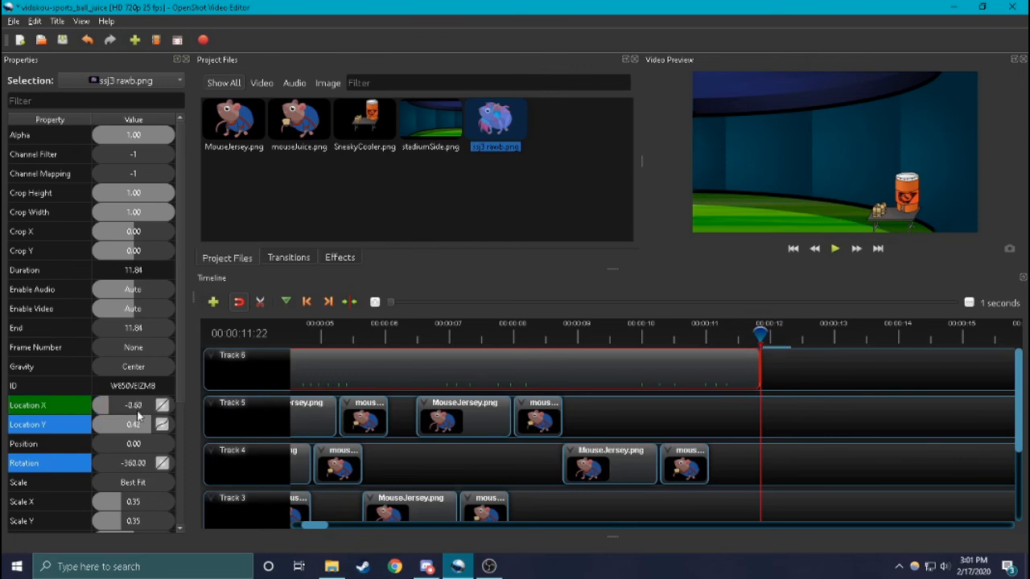
- Apply the Bezier Ease In (Quad) curve to the ssj3 rawb.png clip's Location X exit movement and play back from 00:00:10:13
{"action": "key", "text": "Left"}
{"action": "key", "text": "Left"}
{"action": "right_click", "coordinate": [162, 405]}
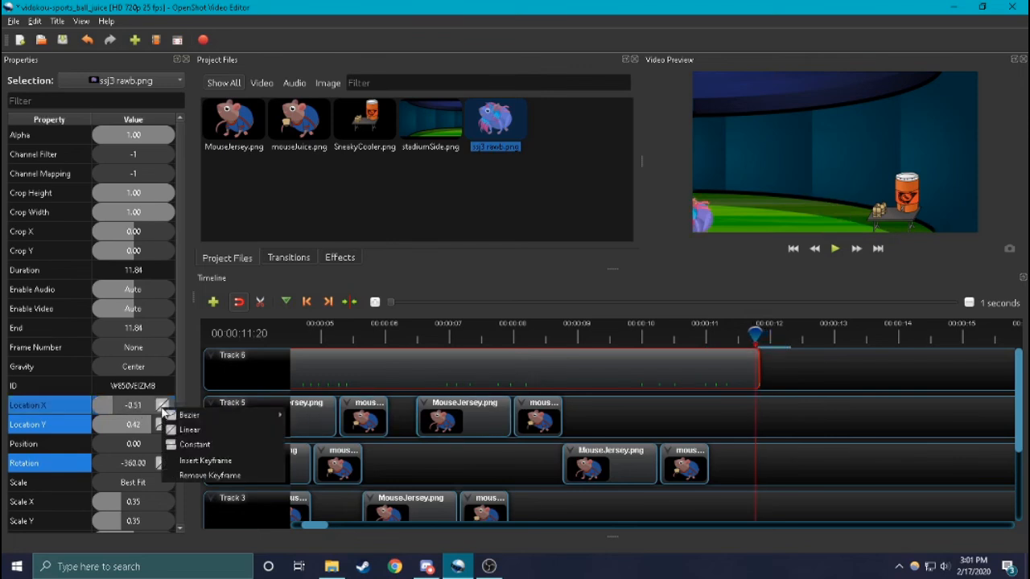
{"action": "mouse_move", "coordinate": [200, 420]}
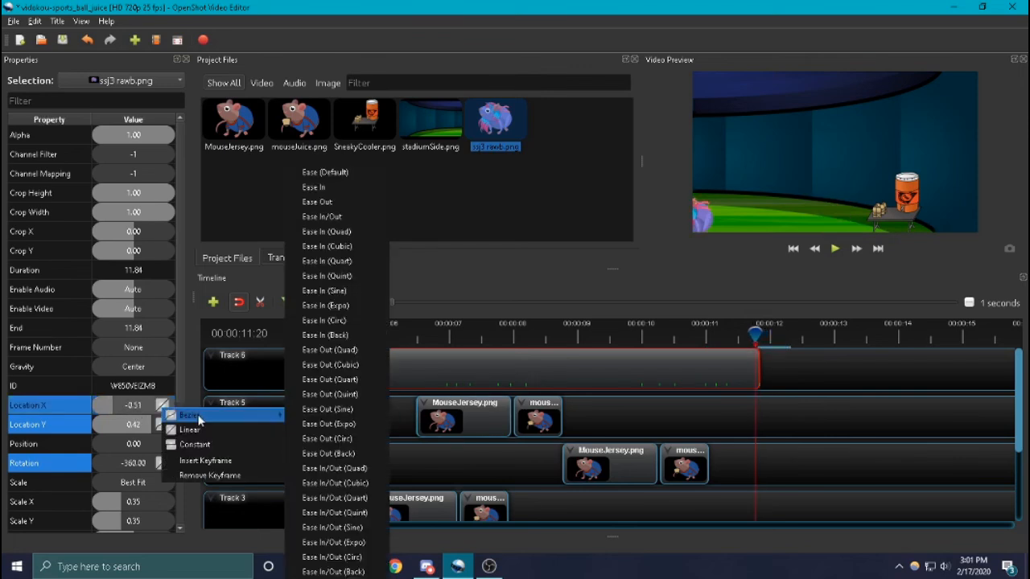
{"action": "left_click", "coordinate": [363, 231]}
{"action": "left_click", "coordinate": [671, 332]}
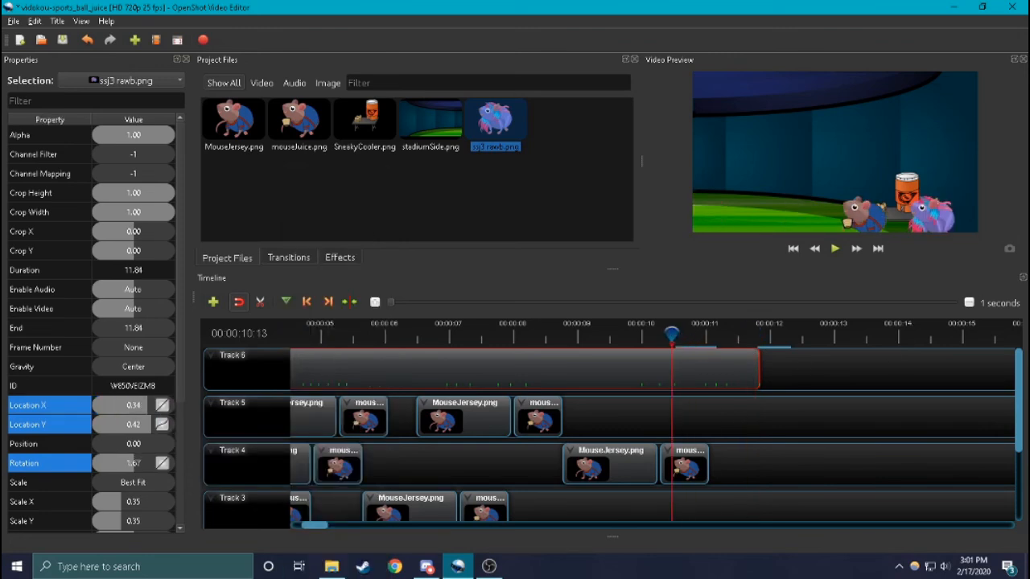
{"action": "left_click", "coordinate": [835, 250]}
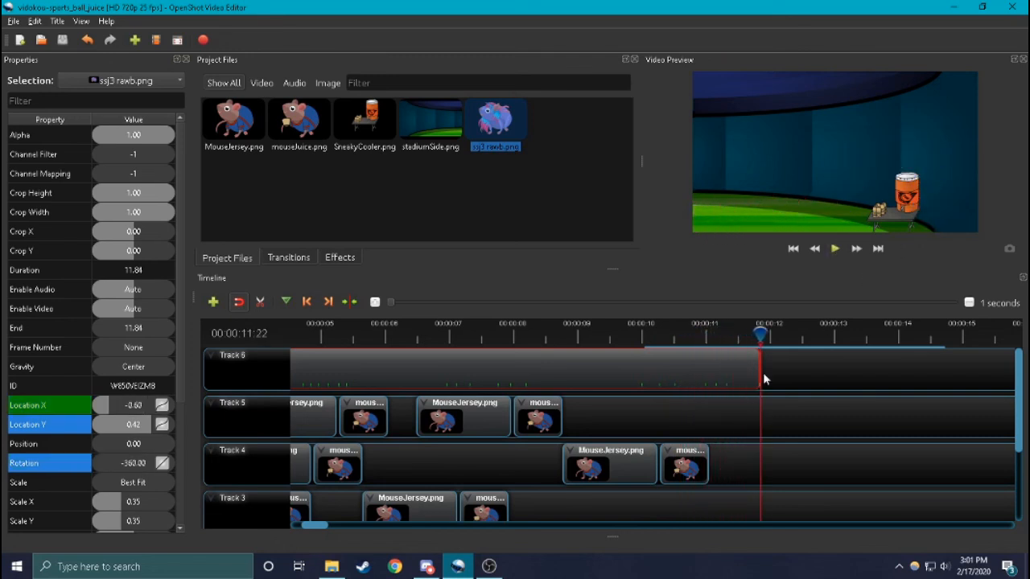
- Extend the clips on Track 1 and Track 2 to just past the 12-second mark
{"action": "scroll", "coordinate": [782, 402], "scroll_direction": "down", "scroll_amount": 3}
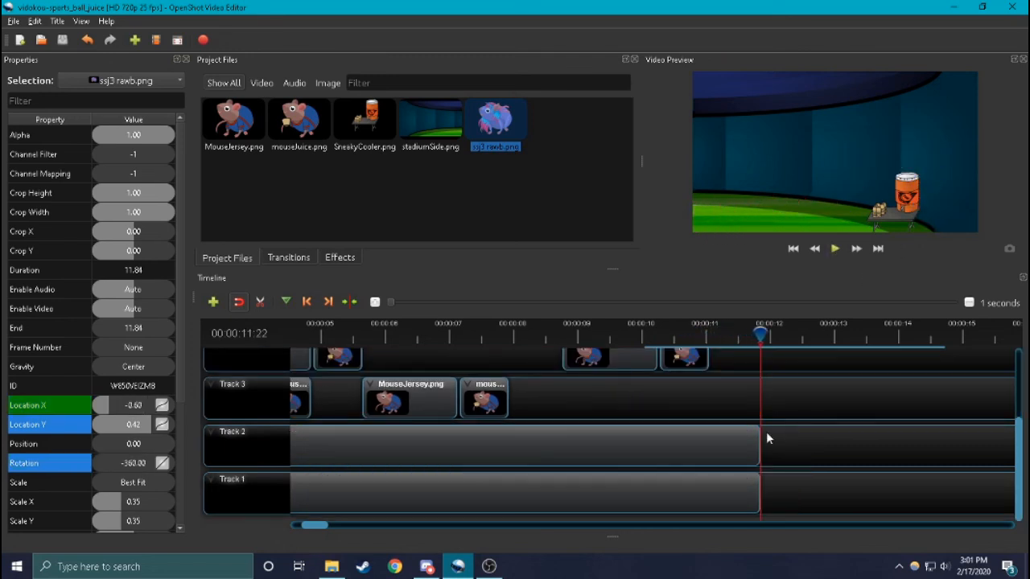
{"action": "left_click_drag", "start_coordinate": [761, 497], "coordinate": [777, 498]}
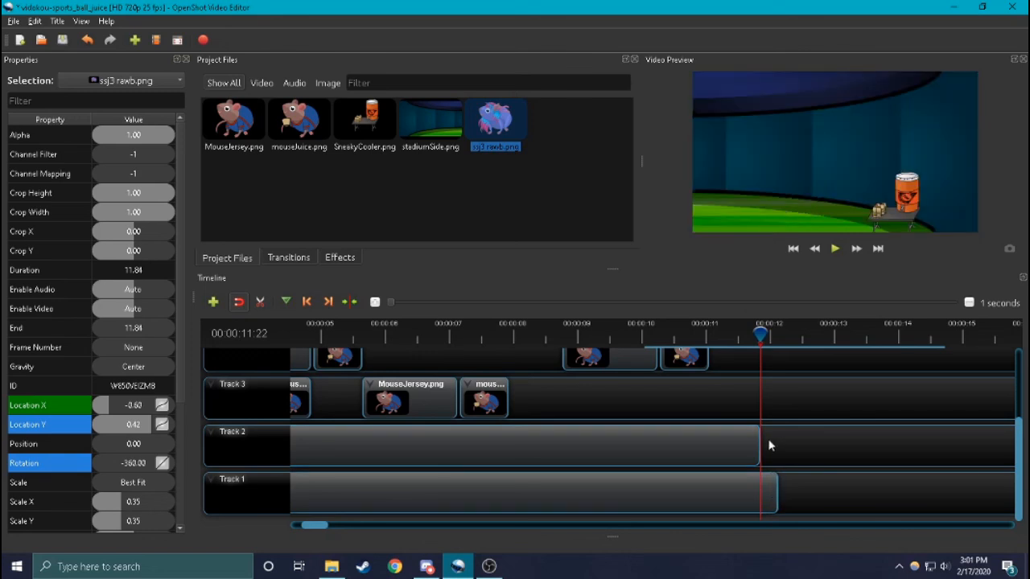
{"action": "left_click_drag", "start_coordinate": [761, 447], "coordinate": [774, 444]}
- Play the whole animation from the beginning of the timeline to review it
{"action": "scroll", "coordinate": [729, 379], "scroll_direction": "up", "scroll_amount": 3}
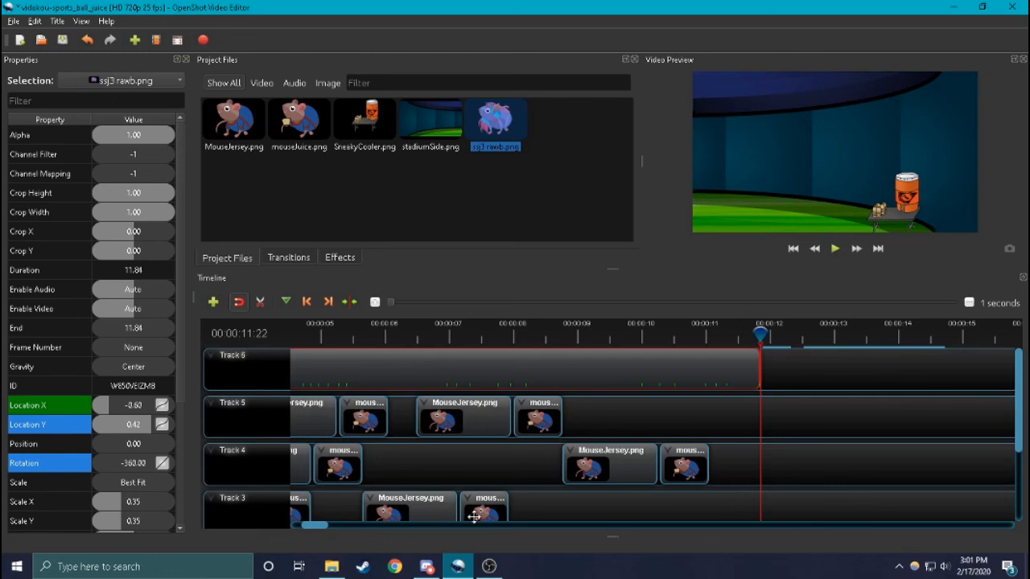
{"action": "left_click_drag", "start_coordinate": [318, 525], "coordinate": [279, 522]}
{"action": "left_click", "coordinate": [291, 334]}
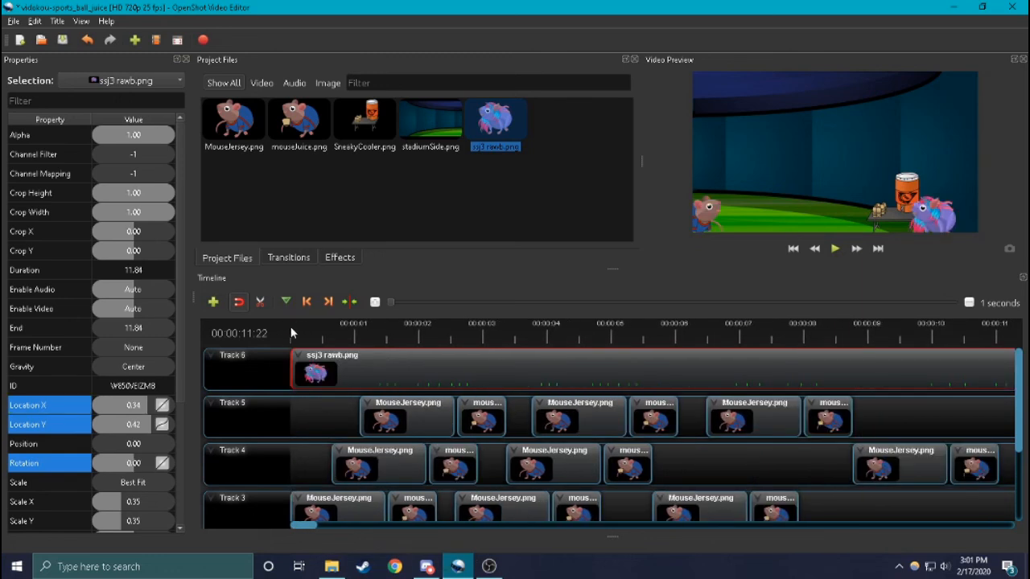
{"action": "key", "text": "space"}
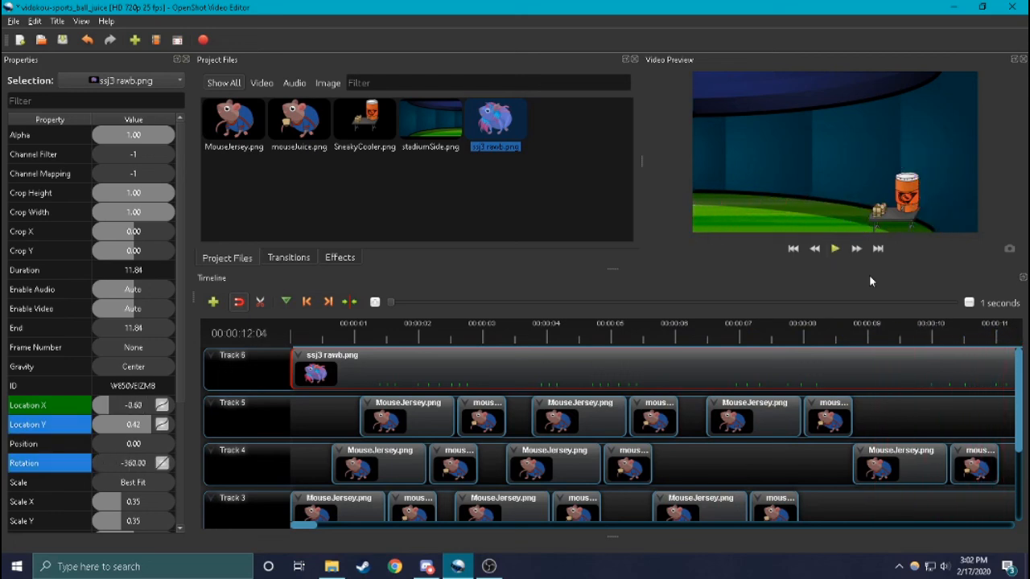
- Set the ssj3 rawb.png clip's Location X to 0.2 at 00:00:11:09 and scrub through the exit to 00:00:11:23
{"action": "left_click_drag", "start_coordinate": [304, 525], "coordinate": [316, 525]}
{"action": "left_click_drag", "start_coordinate": [739, 336], "coordinate": [691, 335]}
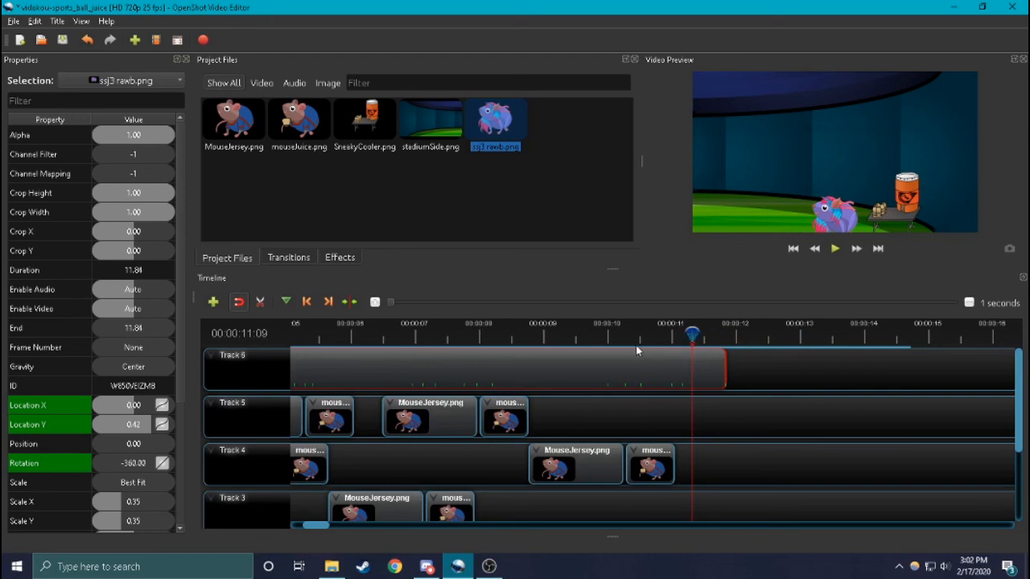
{"action": "double_click", "coordinate": [141, 408]}
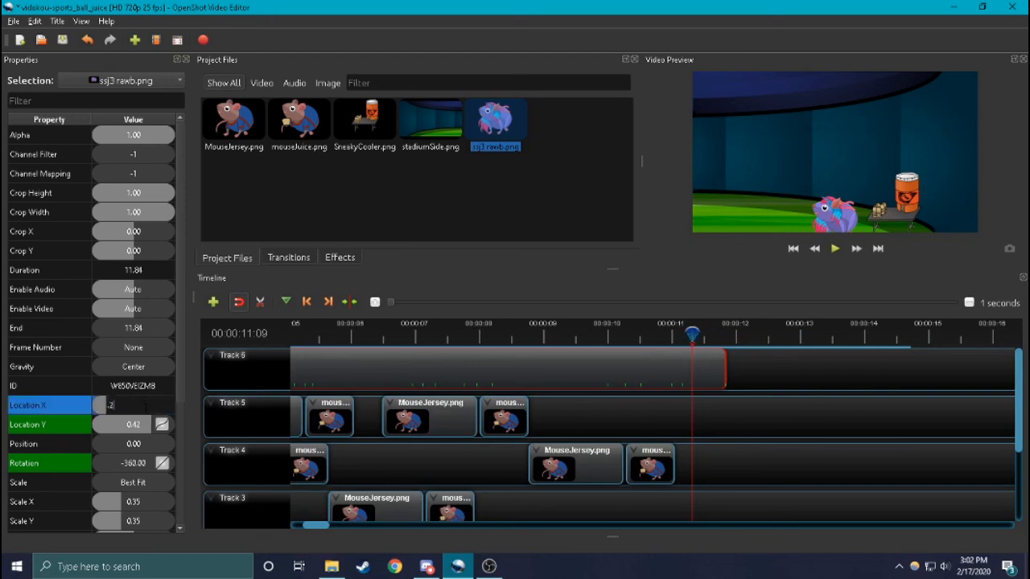
{"action": "type", "text": ".2"}
{"action": "key", "text": "Return"}
{"action": "left_click_drag", "start_coordinate": [691, 332], "coordinate": [728, 342]}
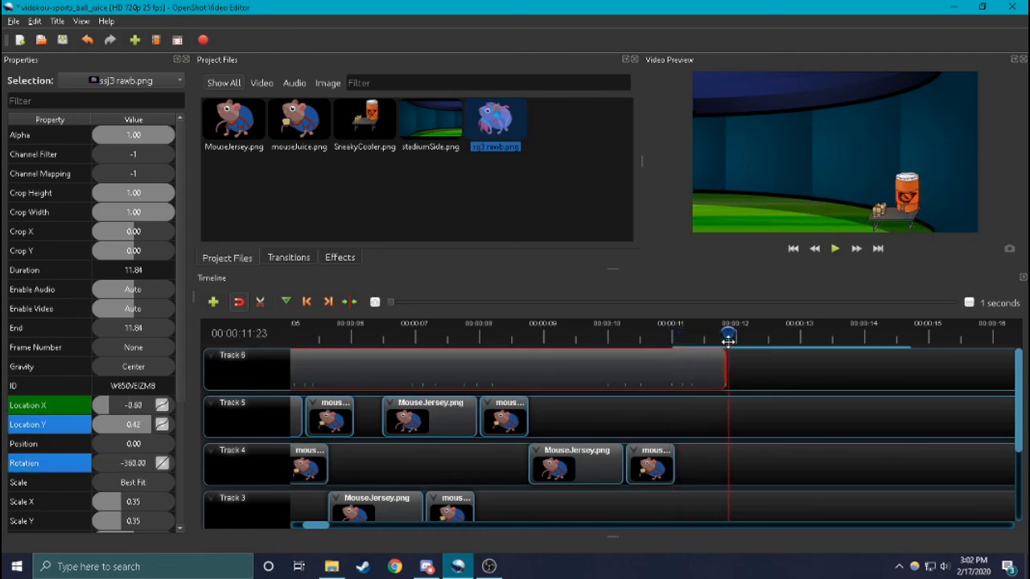
- Save the project and export the video with the HD 1080p 25 fps (1920x1080) video profile
{"action": "left_click", "coordinate": [23, 27]}
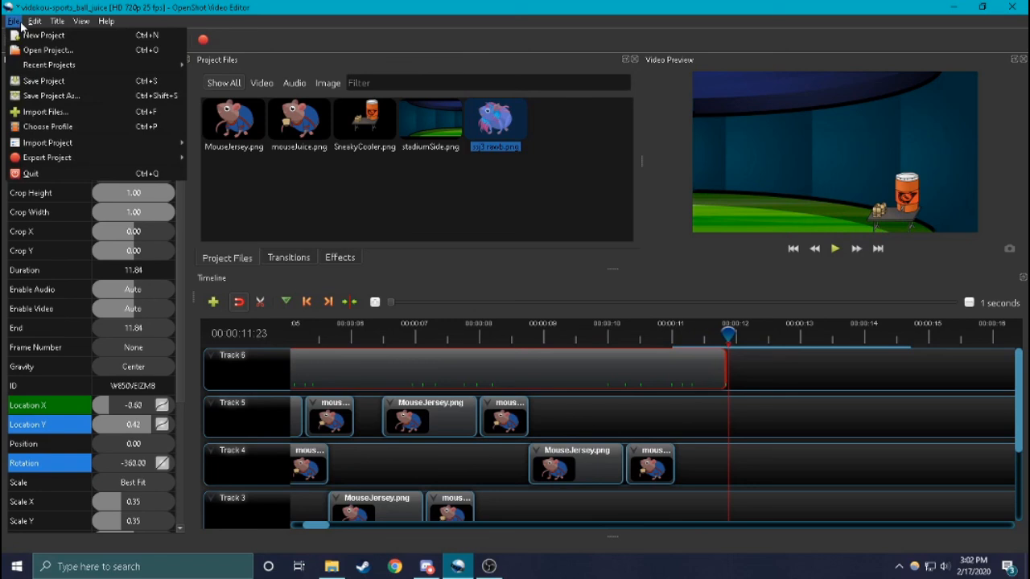
{"action": "left_click", "coordinate": [44, 81]}
{"action": "left_click", "coordinate": [18, 25]}
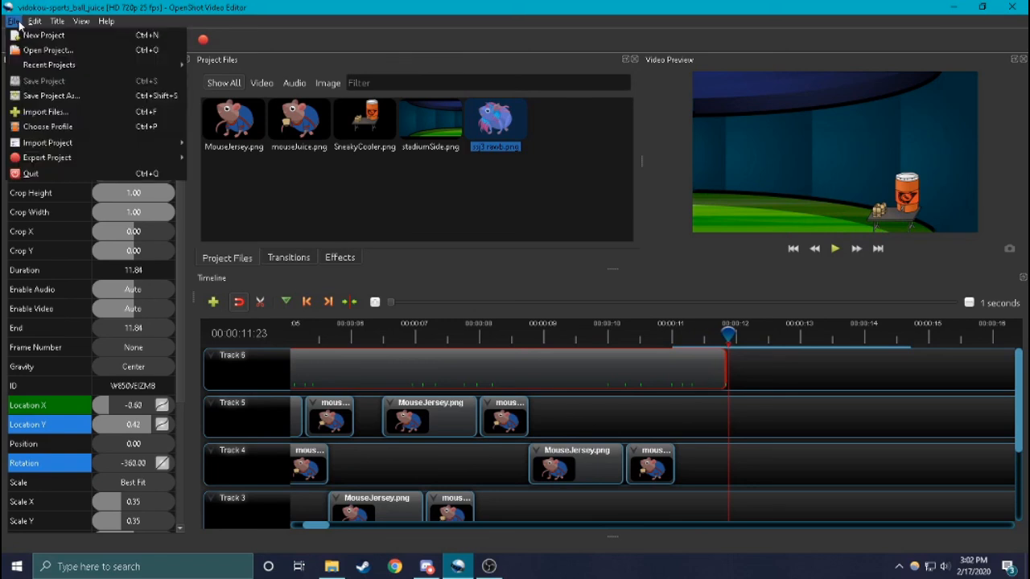
{"action": "mouse_move", "coordinate": [65, 159]}
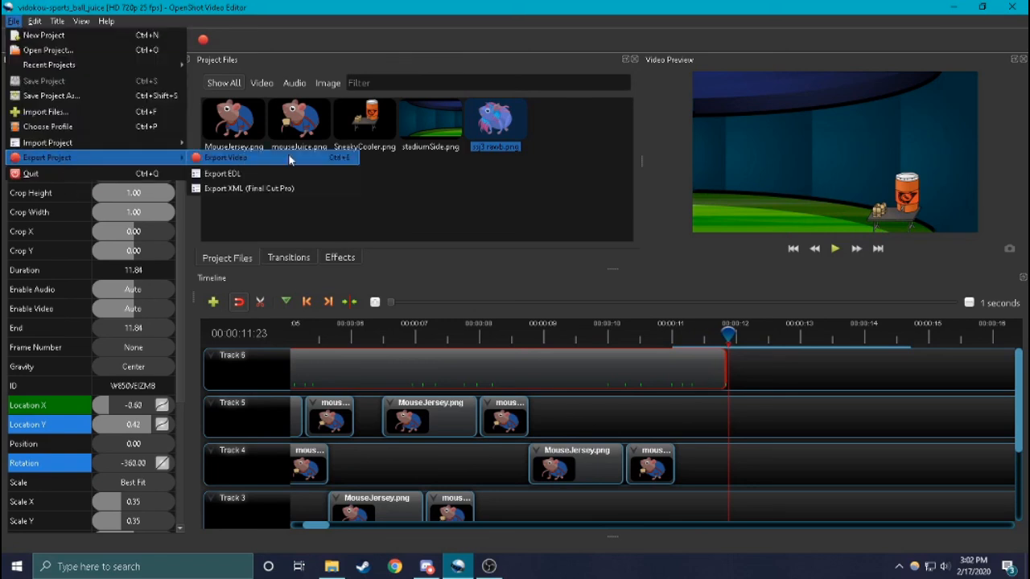
{"action": "left_click", "coordinate": [290, 158]}
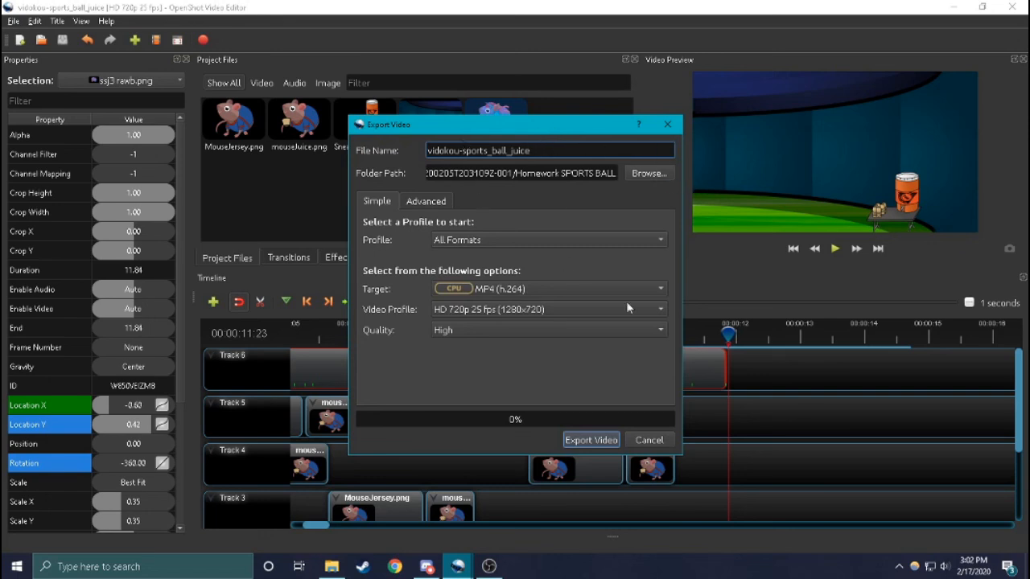
{"action": "left_click", "coordinate": [647, 311]}
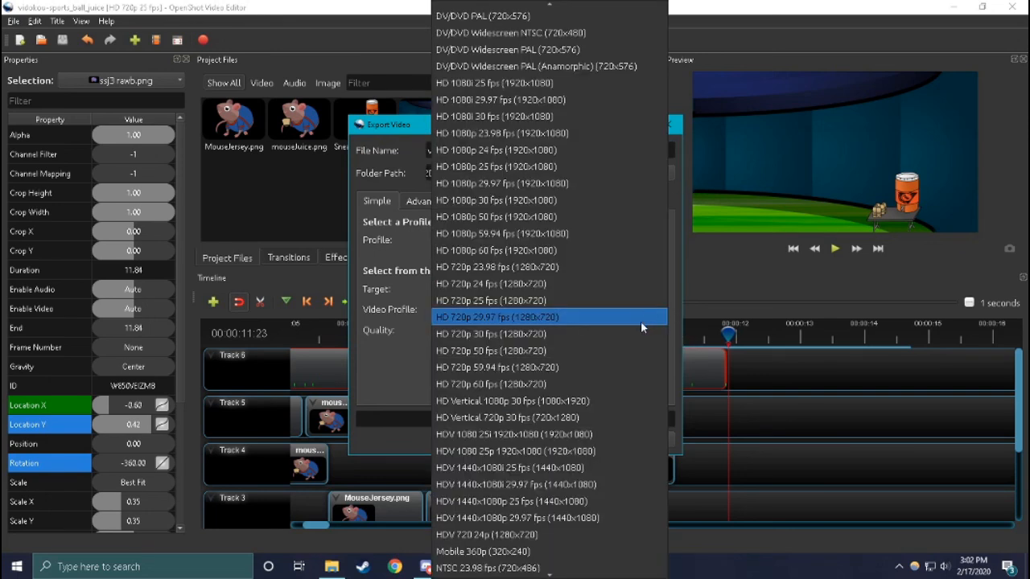
{"action": "left_click", "coordinate": [582, 166]}
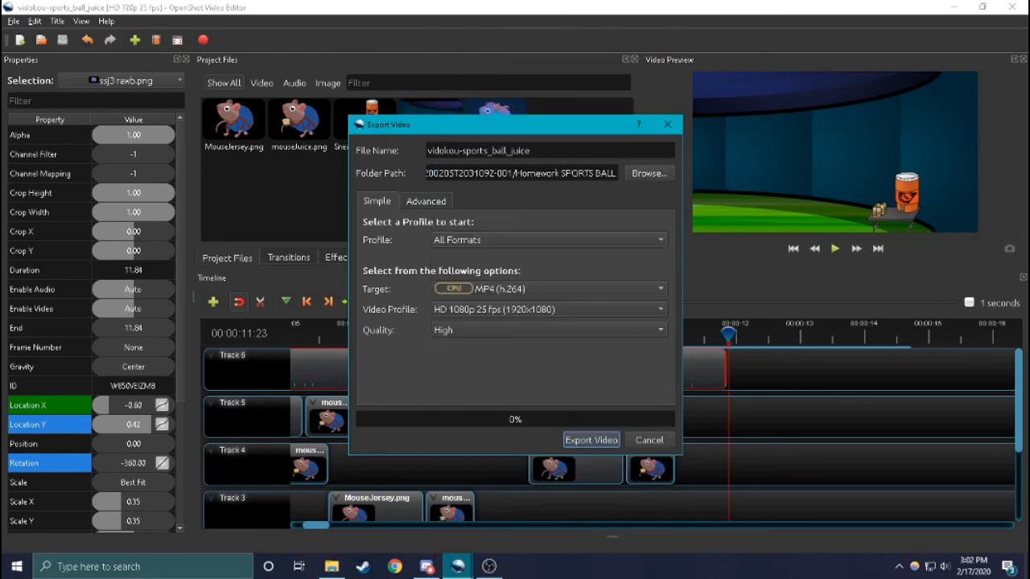
{"action": "left_click", "coordinate": [601, 441]}
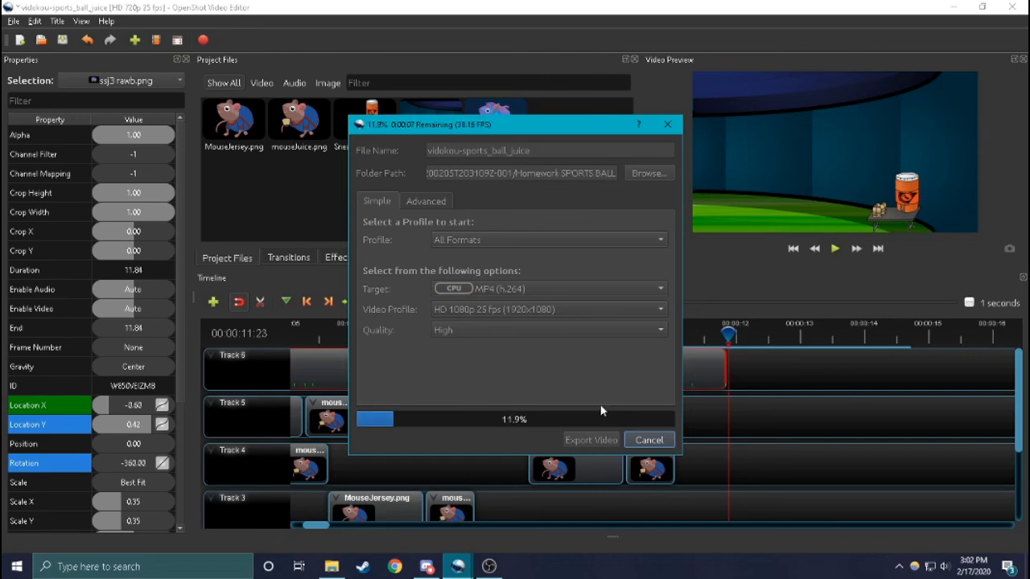